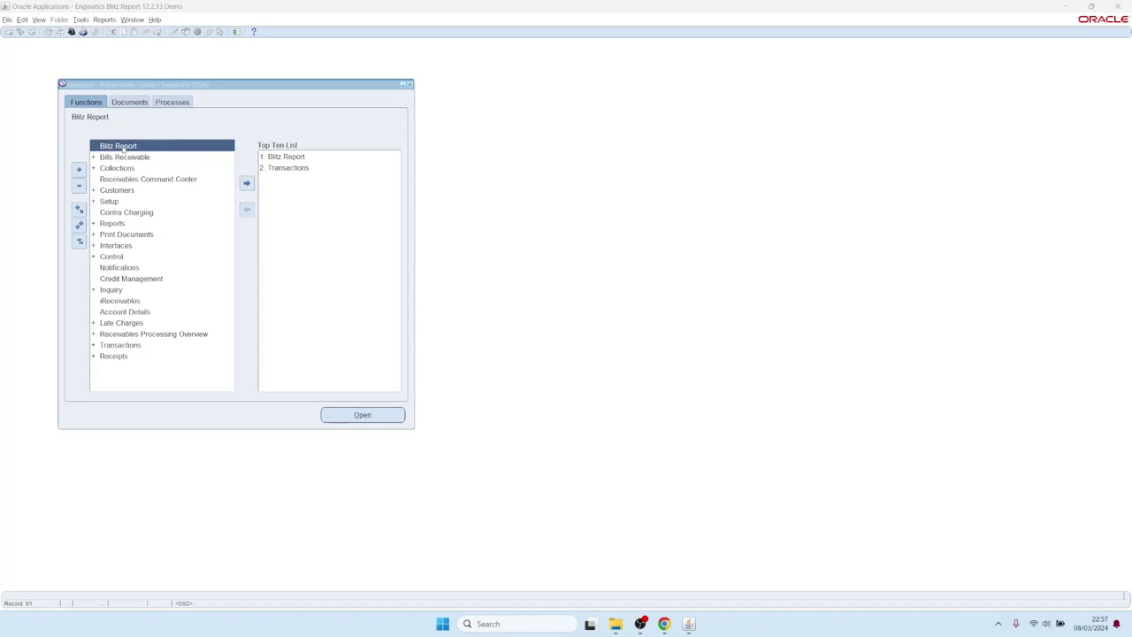
- Run the AR Past Due Invoice Blitz Report for Vision Operations
click(238, 32)
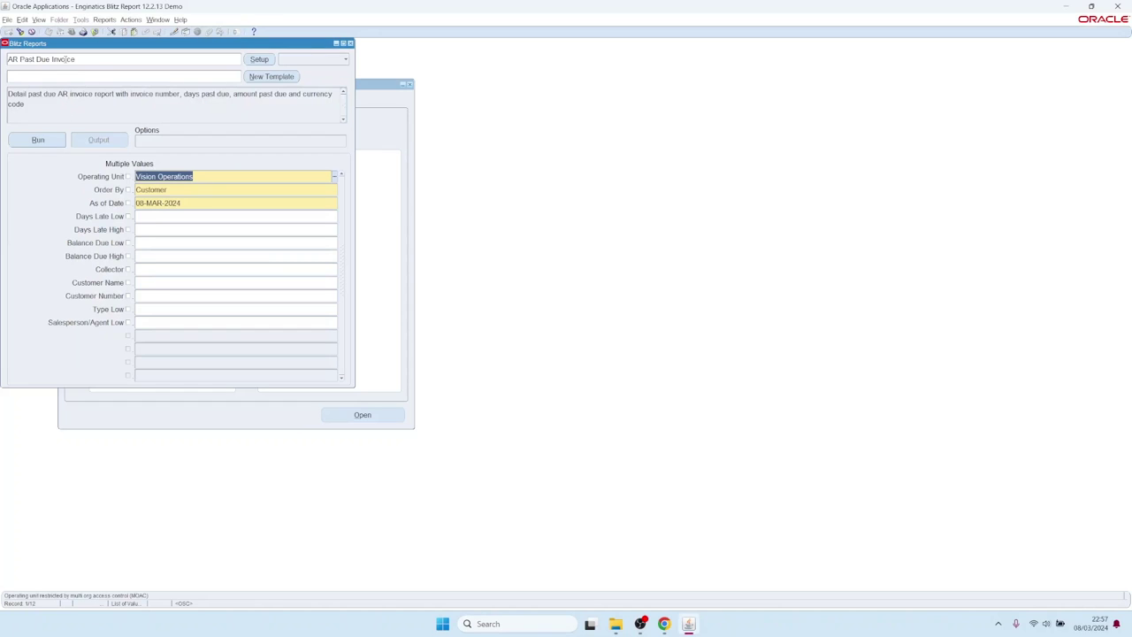
click(38, 140)
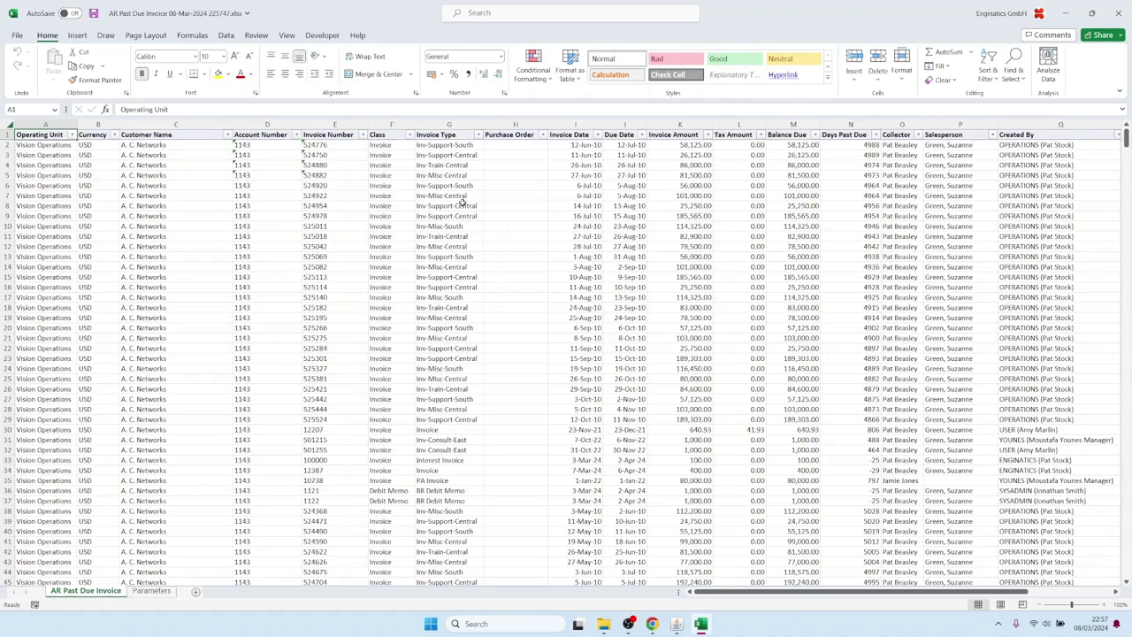
- Check the Invoice Type filter and past-due rows in the Excel output, then return to Oracle
click(478, 134)
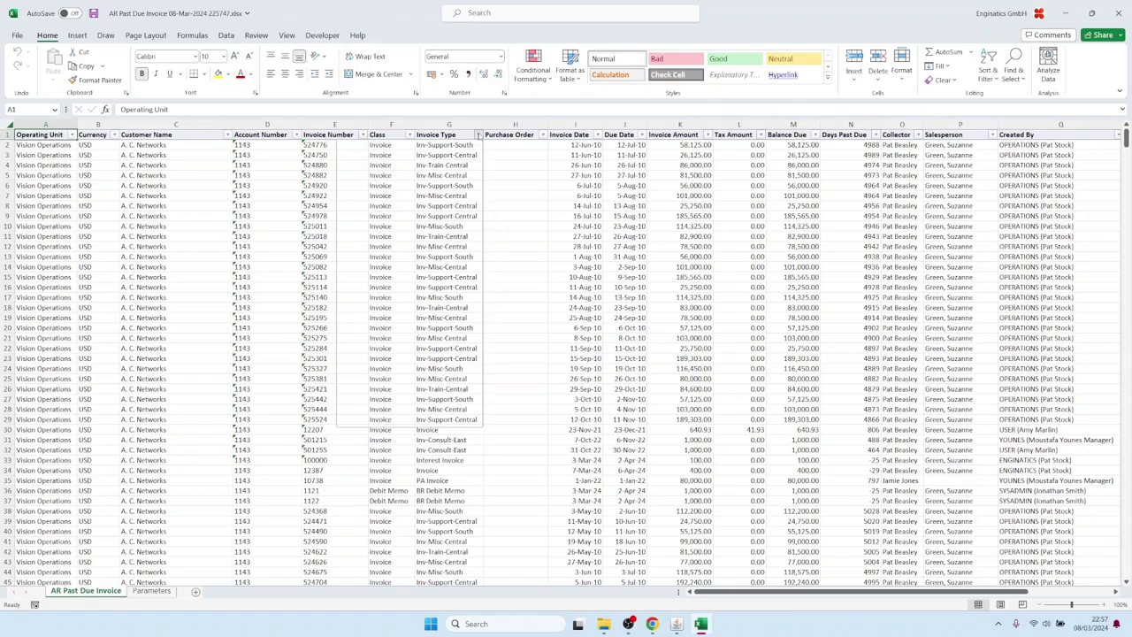
click(634, 336)
click(635, 335)
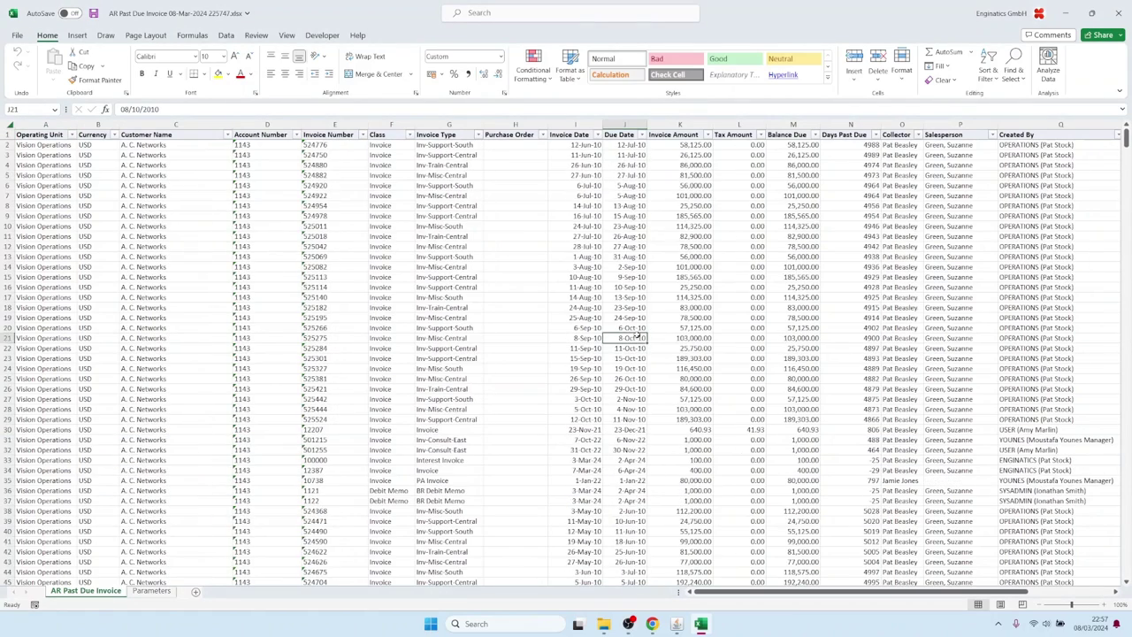
scroll(636, 332, down, 14)
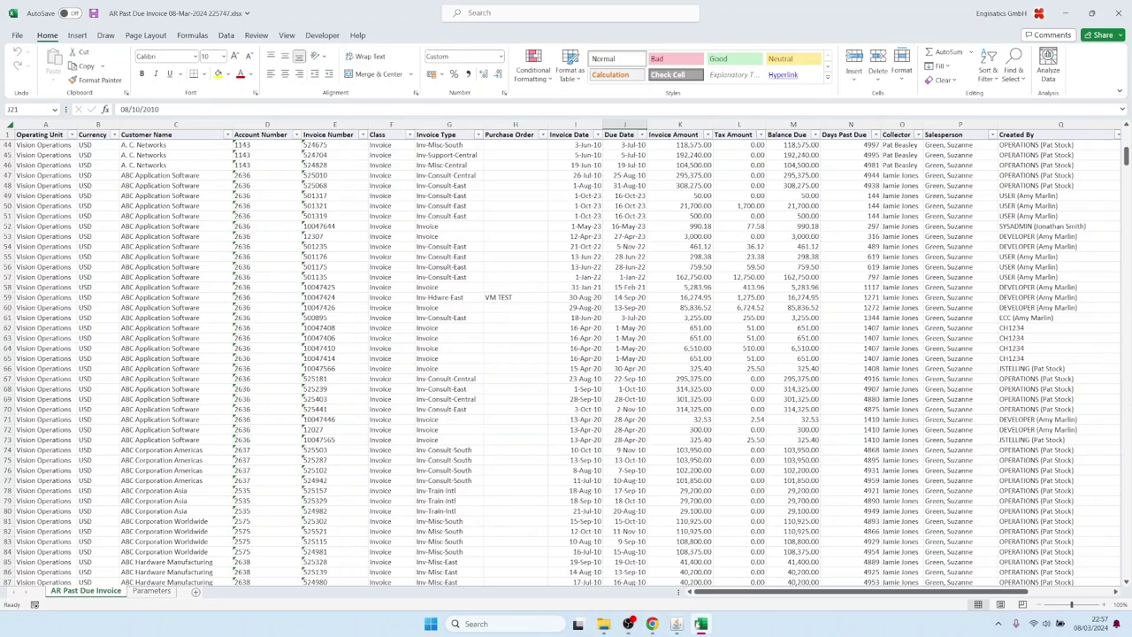
click(677, 624)
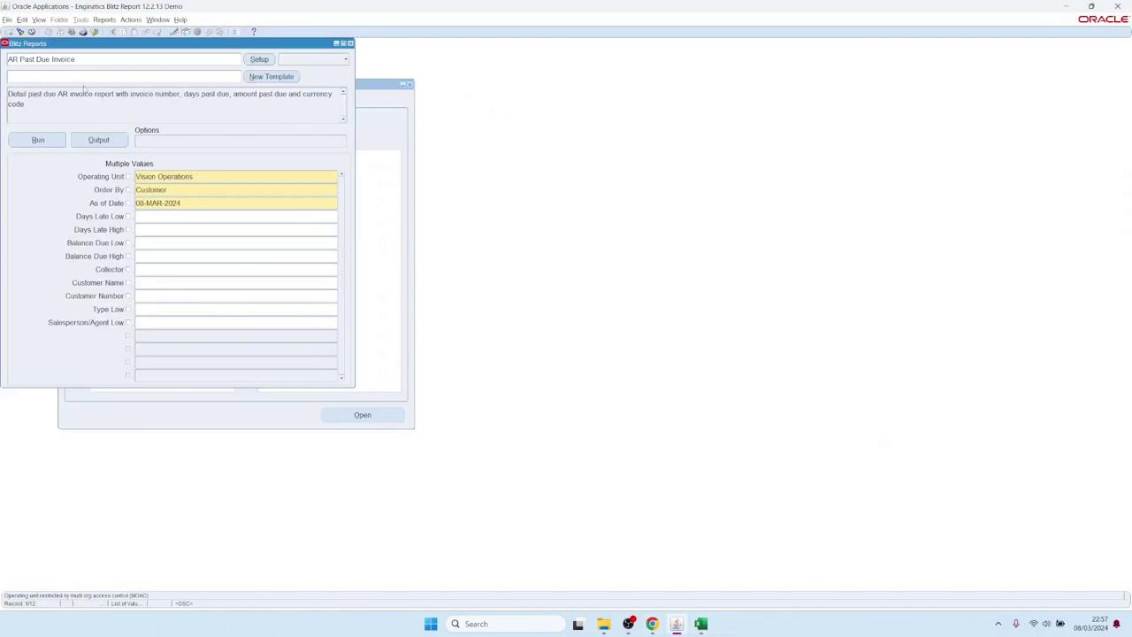
- Create a new template showing only the first eleven columns
click(271, 76)
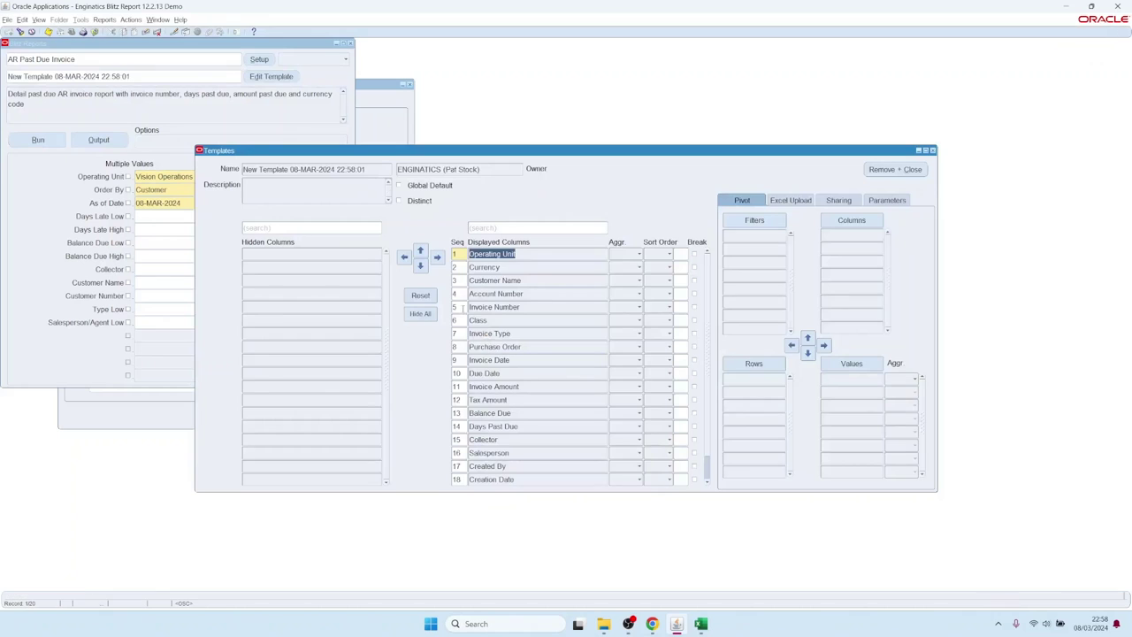
click(419, 313)
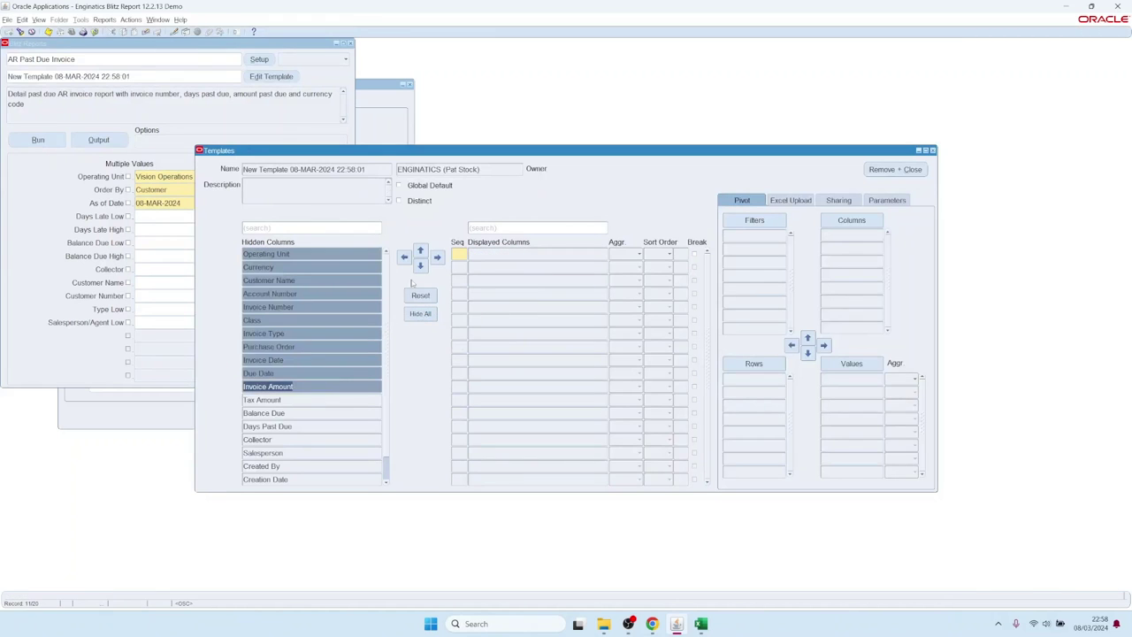
click(436, 257)
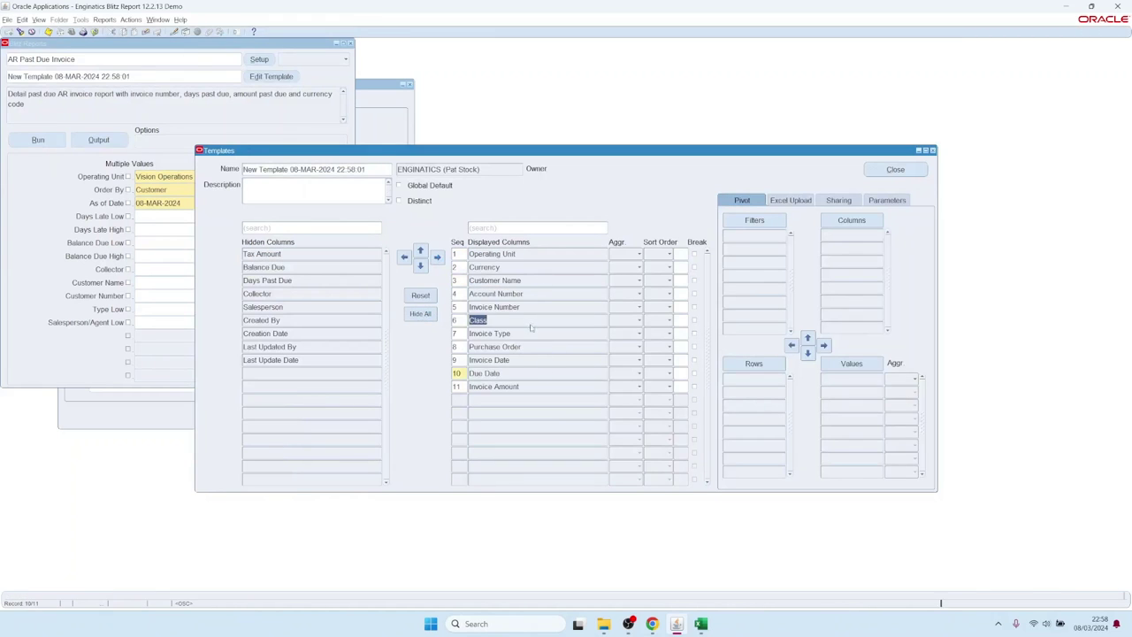
- Move Class, Invoice Type and Invoice Date up to positions 4–6 and run the report
drag(478, 320, 504, 334)
ctrl+click(489, 359)
click(420, 250)
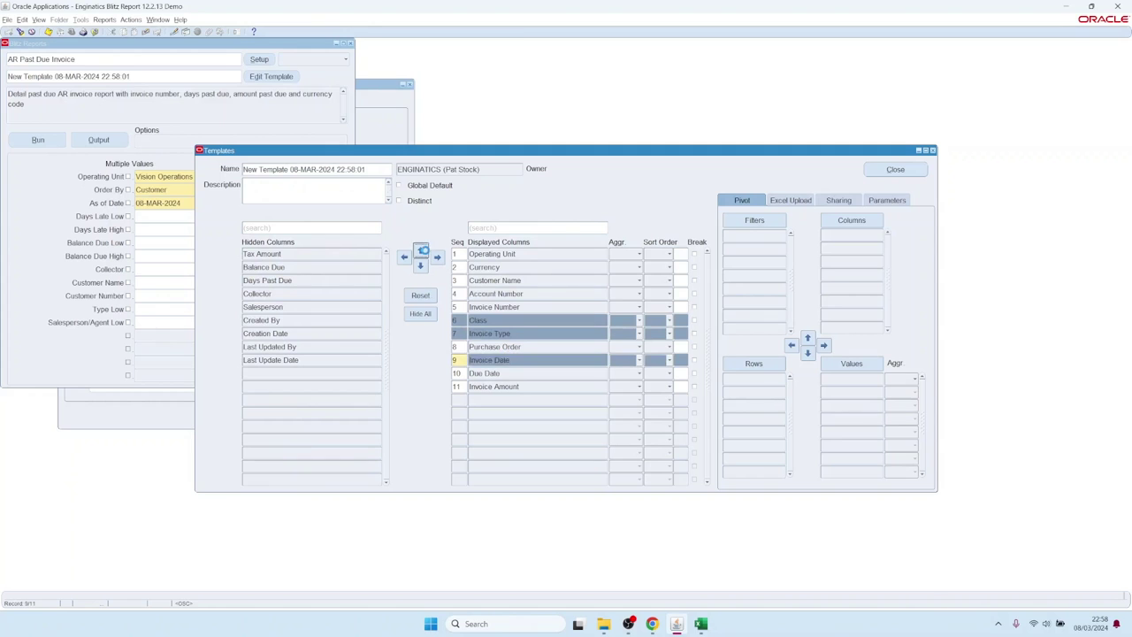
click(420, 250)
click(37, 141)
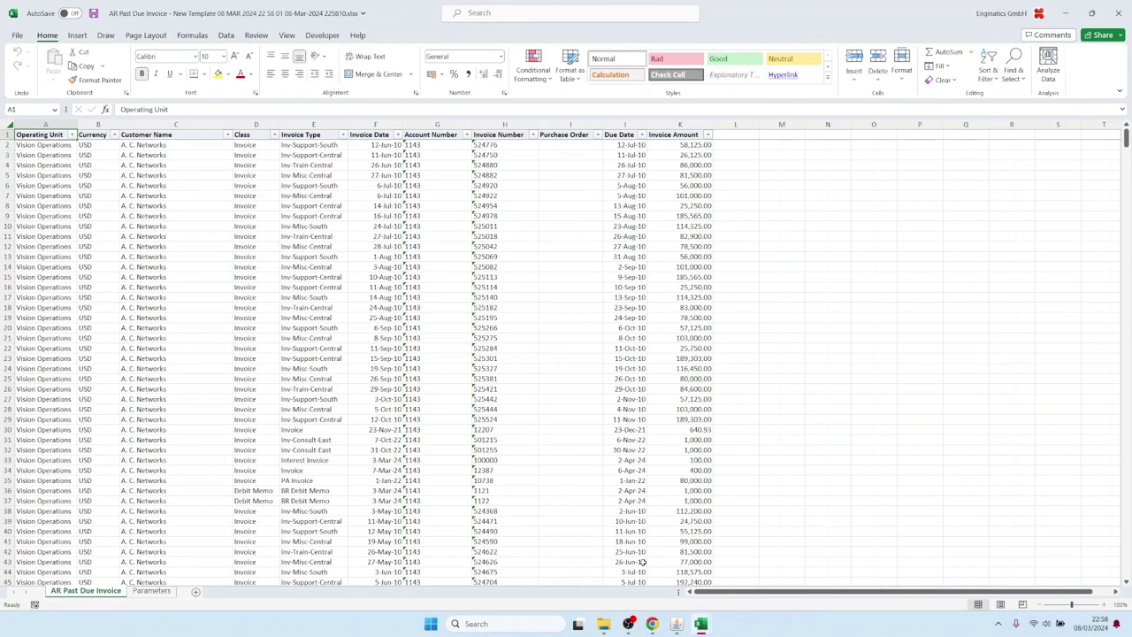
click(676, 624)
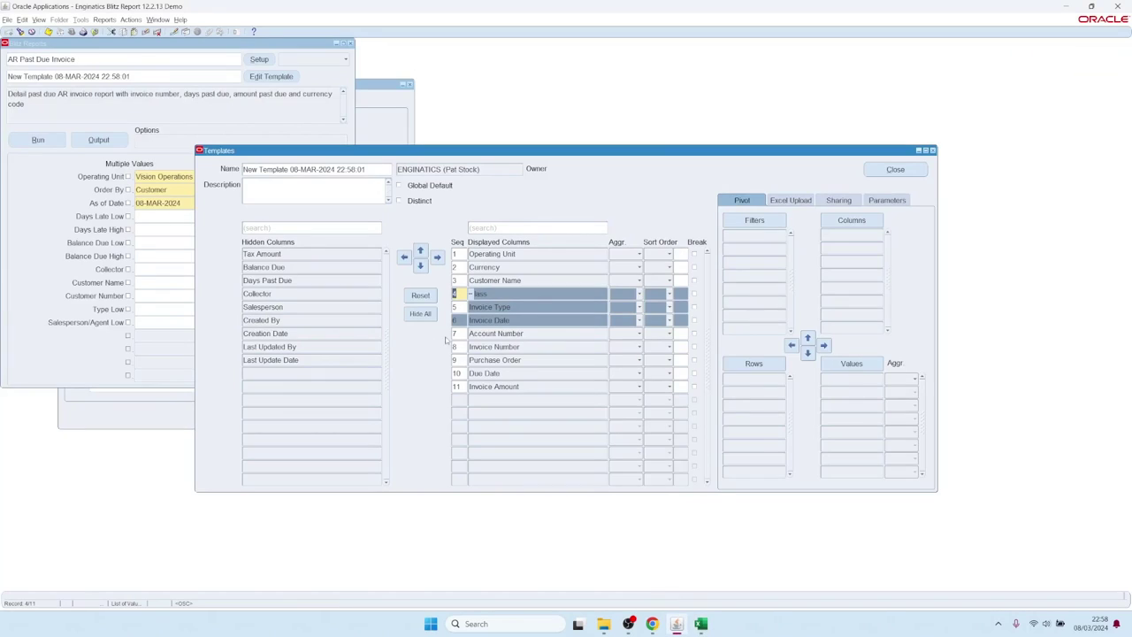
- Restore all columns, then pivot Class and Invoice Type as rows and Currency as columns
click(420, 295)
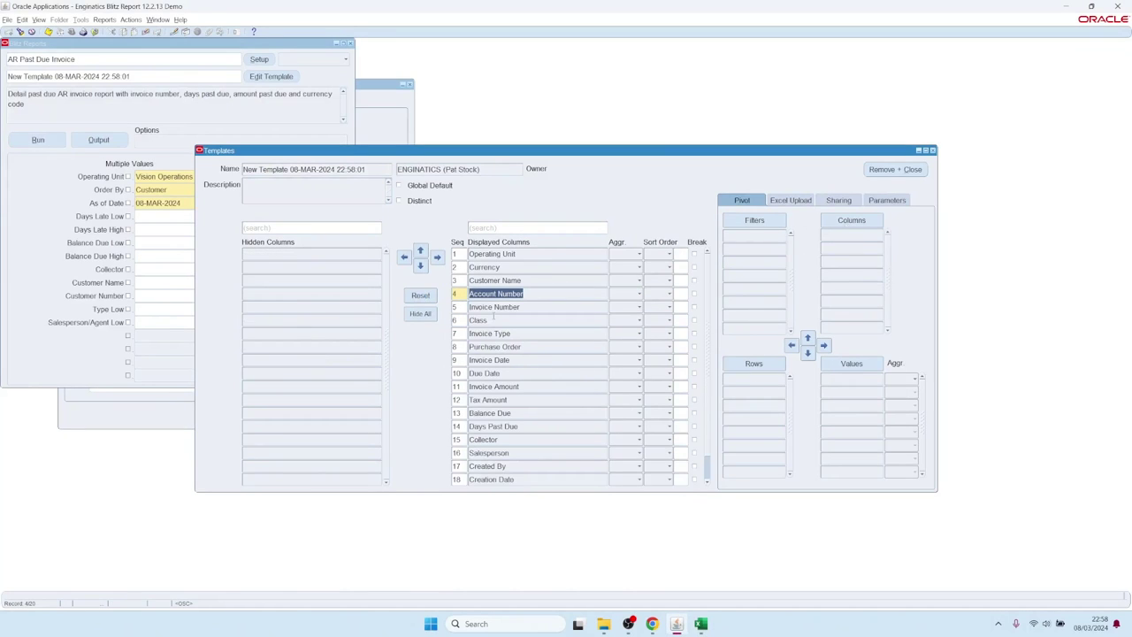
click(493, 319)
shift+click(491, 333)
drag(762, 362, 753, 378)
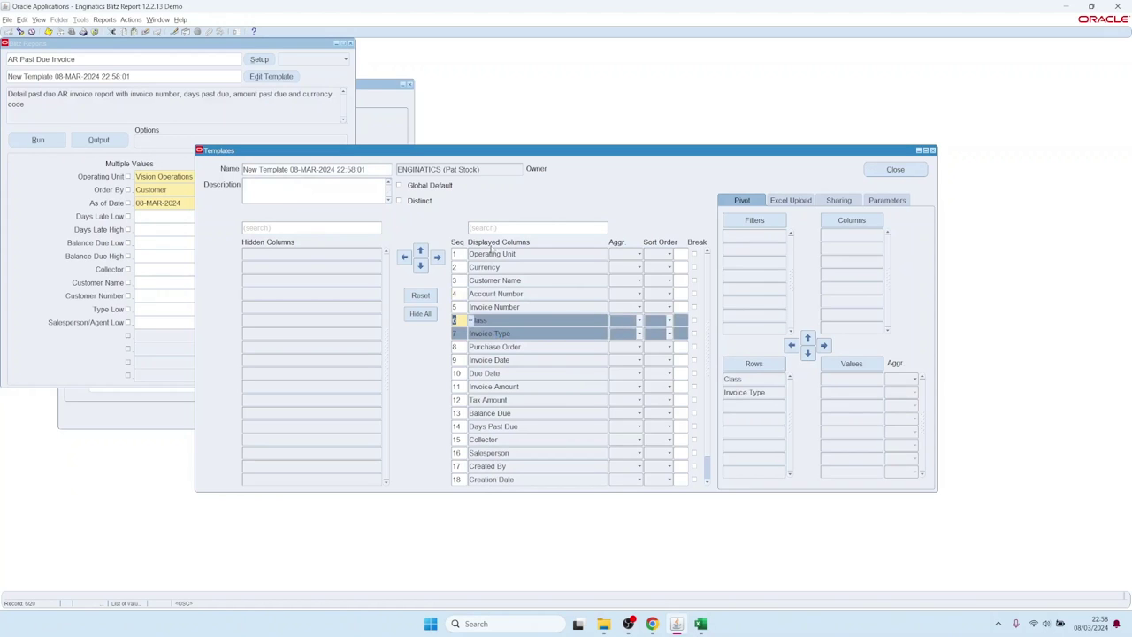
drag(508, 268, 851, 235)
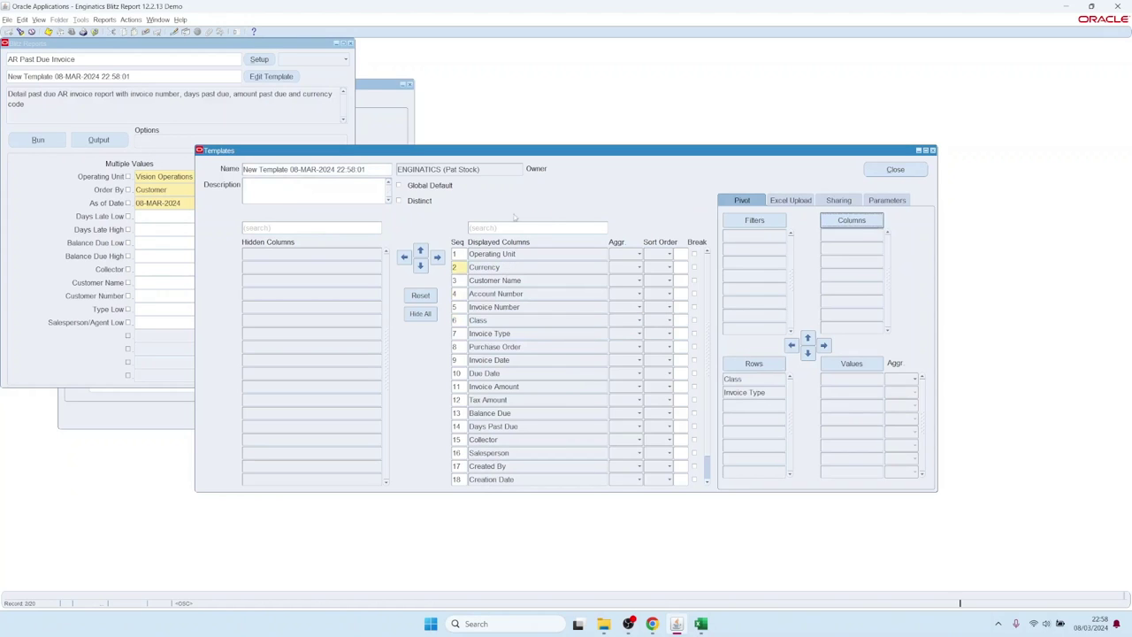
- Add Invoice Amount and Tax Amount as summed pivot values and run the report
click(498, 227)
text(amoun)
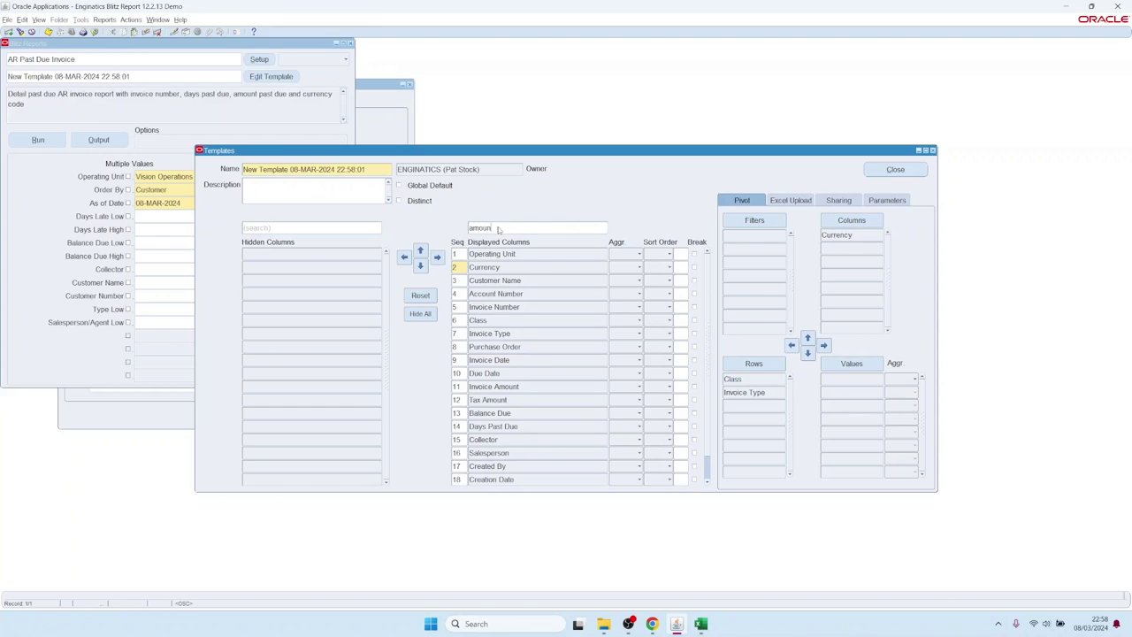
key(Return)
drag(492, 253, 772, 351)
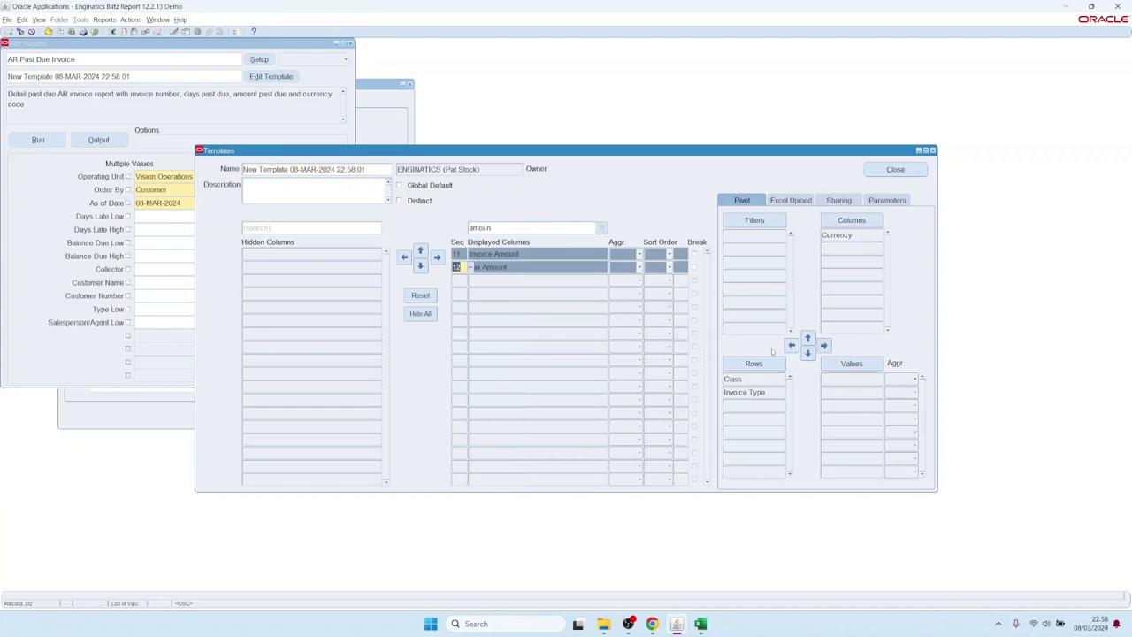
drag(851, 369, 852, 372)
click(61, 144)
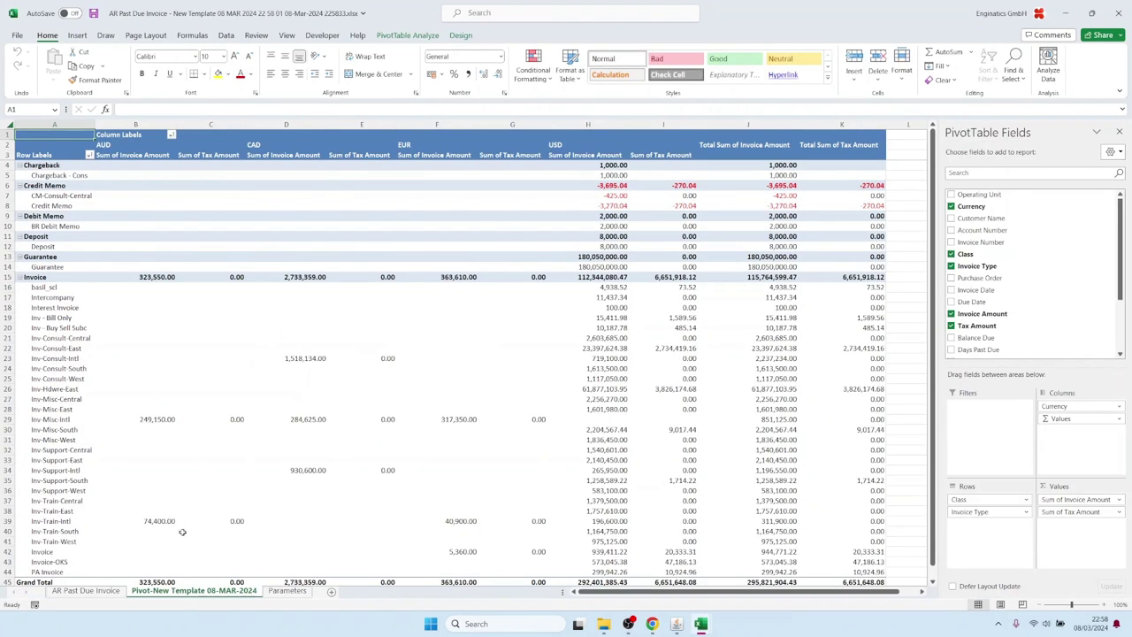
- Compare the data and Pivot sheets, then drag Currency out of the pivot's Columns area
click(86, 591)
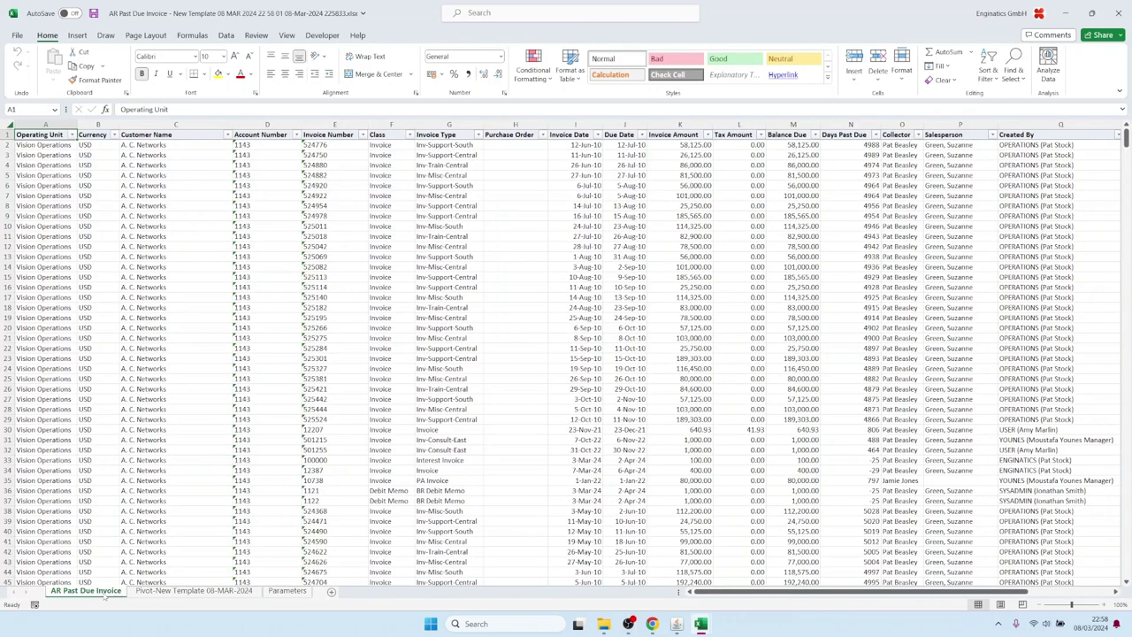
click(142, 591)
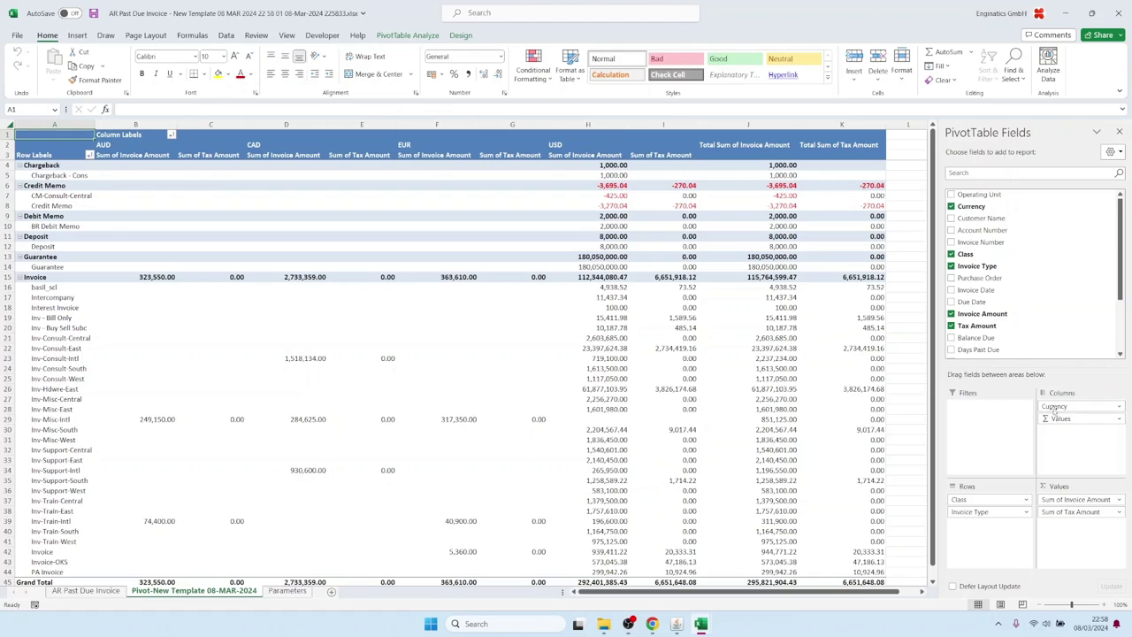
drag(1053, 408, 552, 332)
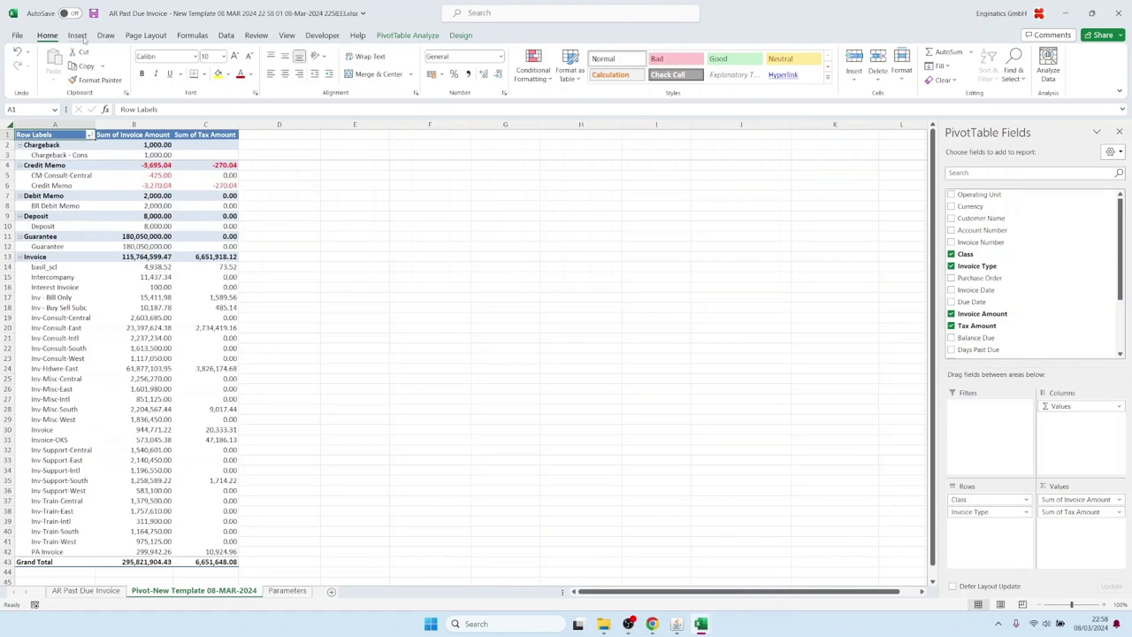
- Insert a pie pivot chart and move it to the top of the sheet
click(77, 35)
click(519, 65)
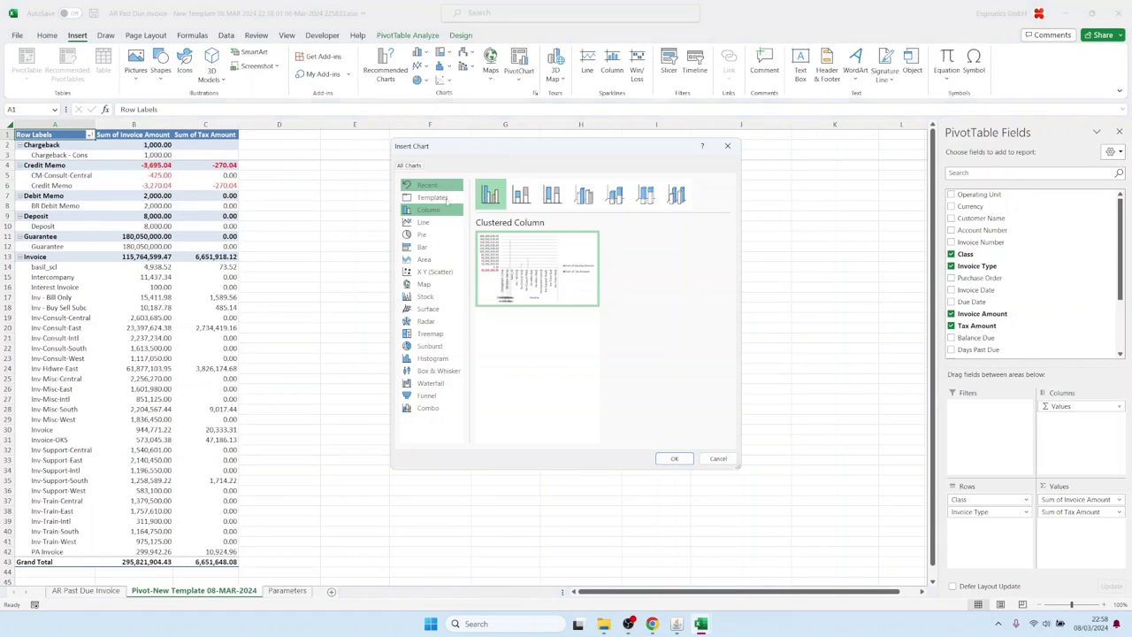
click(428, 235)
click(669, 458)
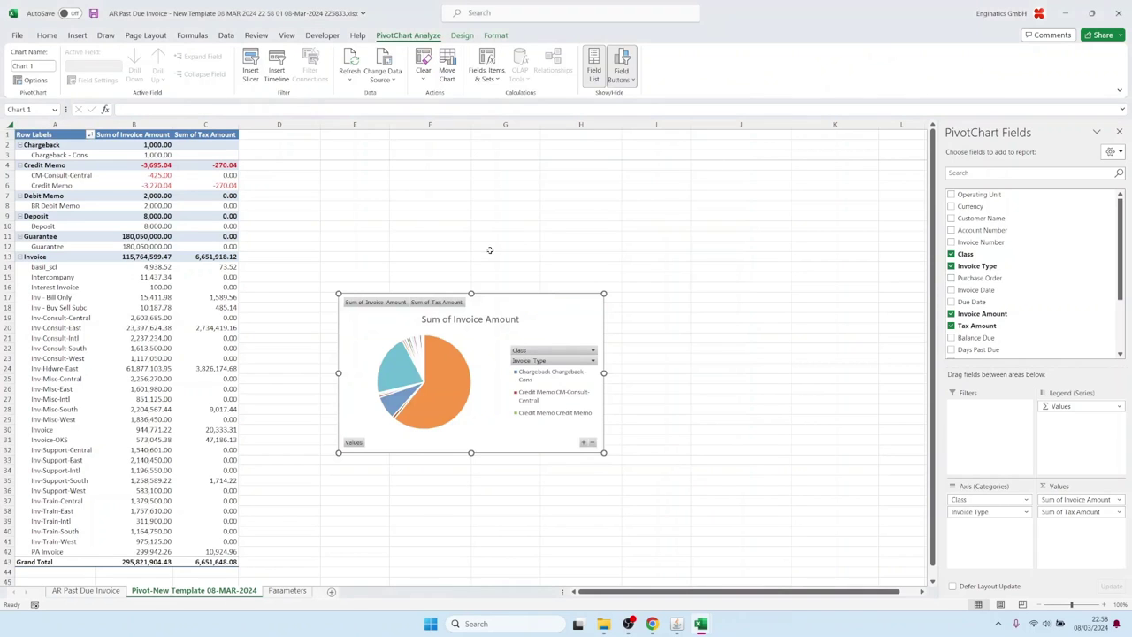
mouse_move(502, 307)
mouse_down()
mouse_move(427, 173)
mouse_move(425, 147)
mouse_move(422, 156)
mouse_up()
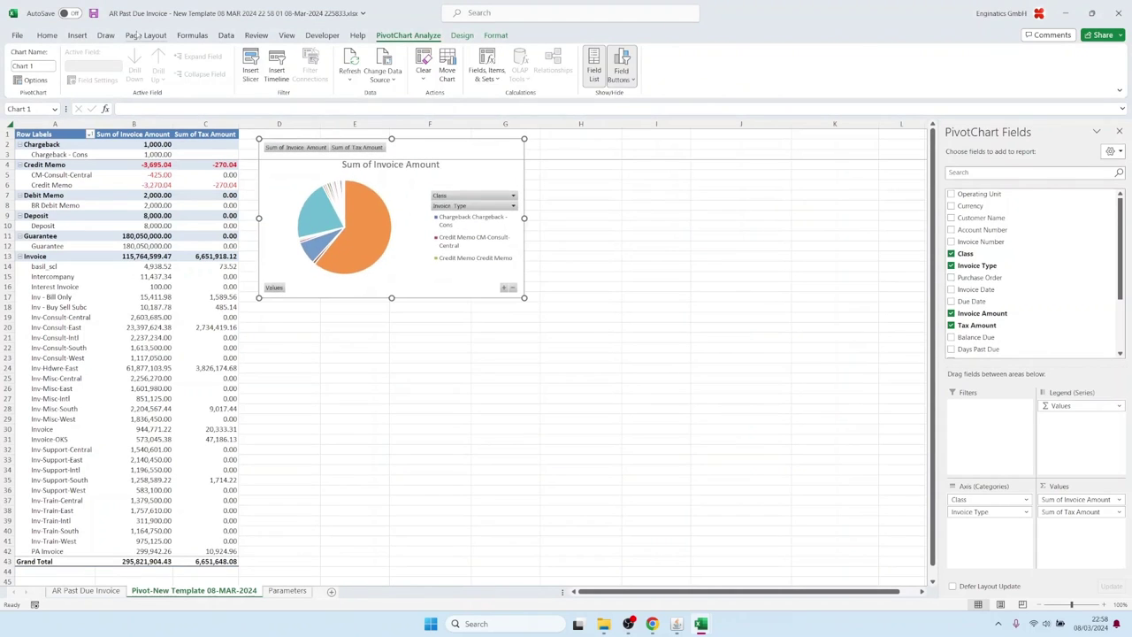
- Add a Currency slicer below the chart and filter the pivot to CAD
click(77, 35)
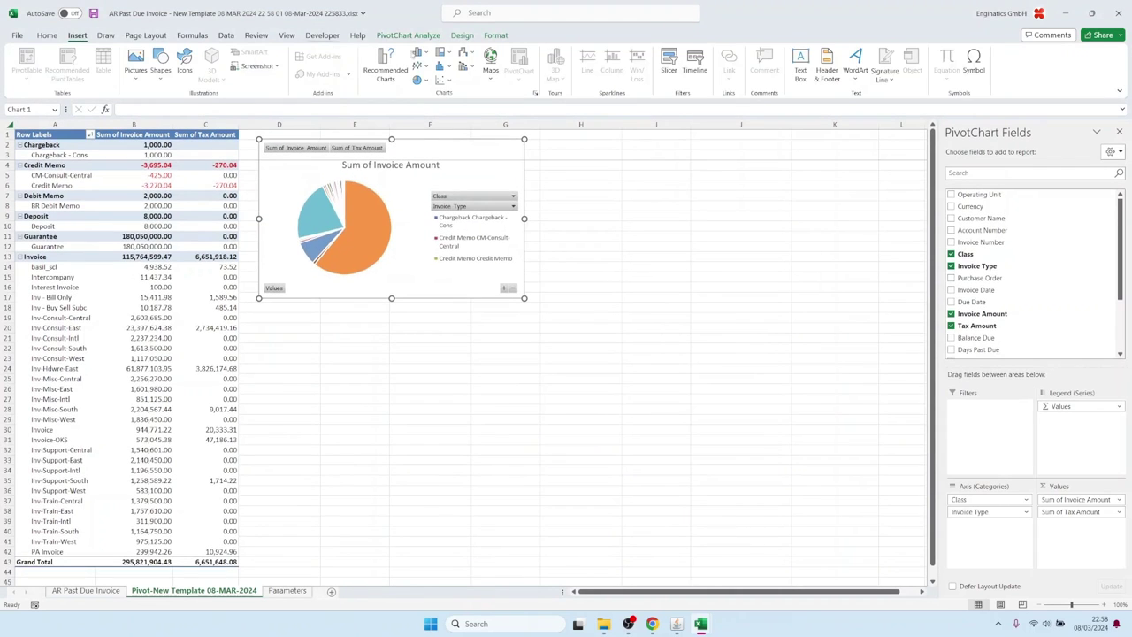
click(670, 67)
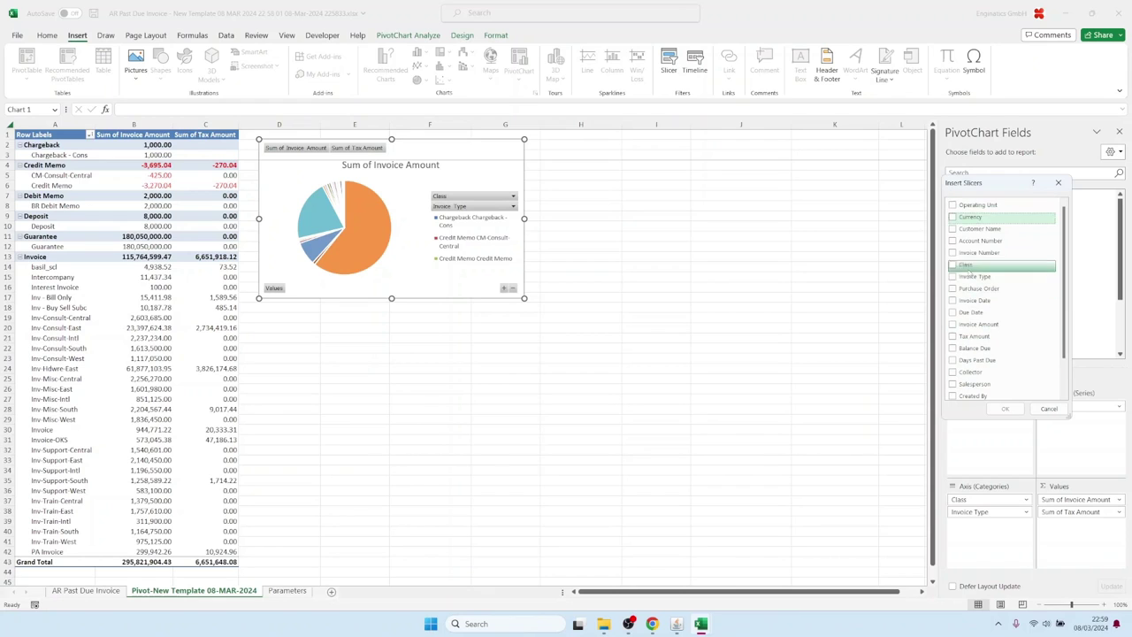
click(953, 216)
click(1004, 409)
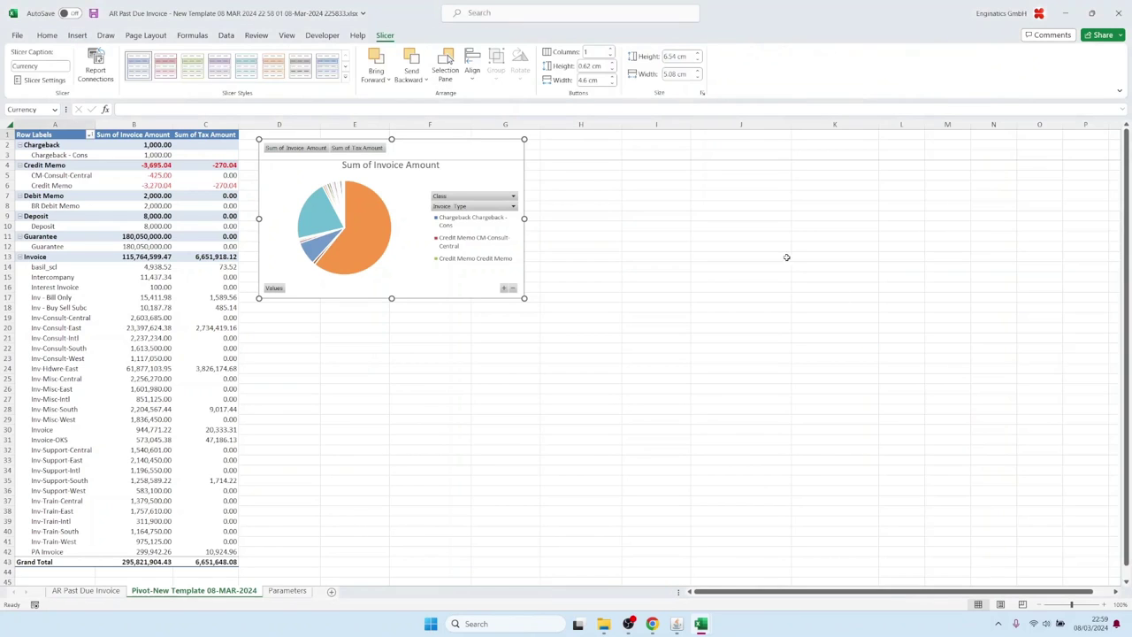
drag(465, 141, 469, 340)
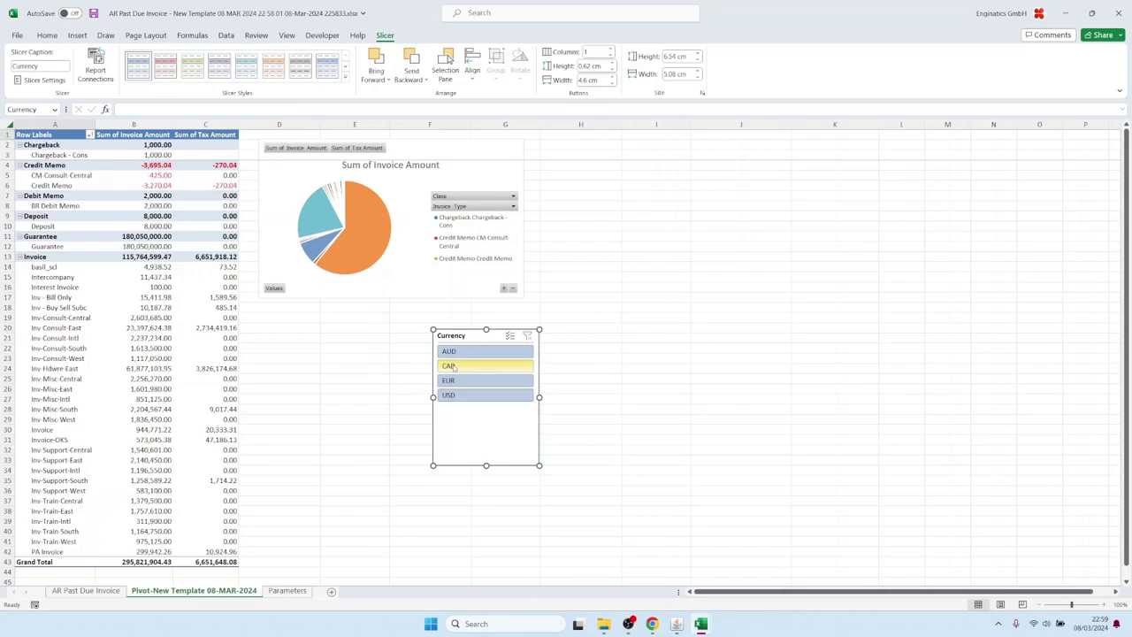
click(448, 365)
click(448, 394)
click(448, 366)
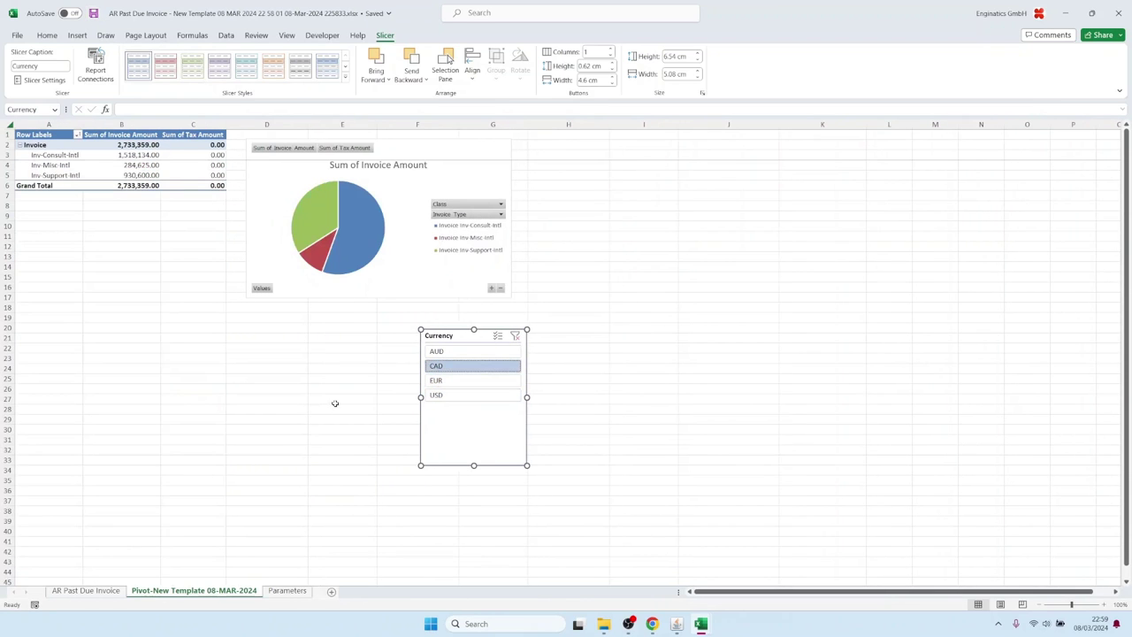
- Bring up the file upload page from the template's Excel Upload section in Oracle
click(677, 624)
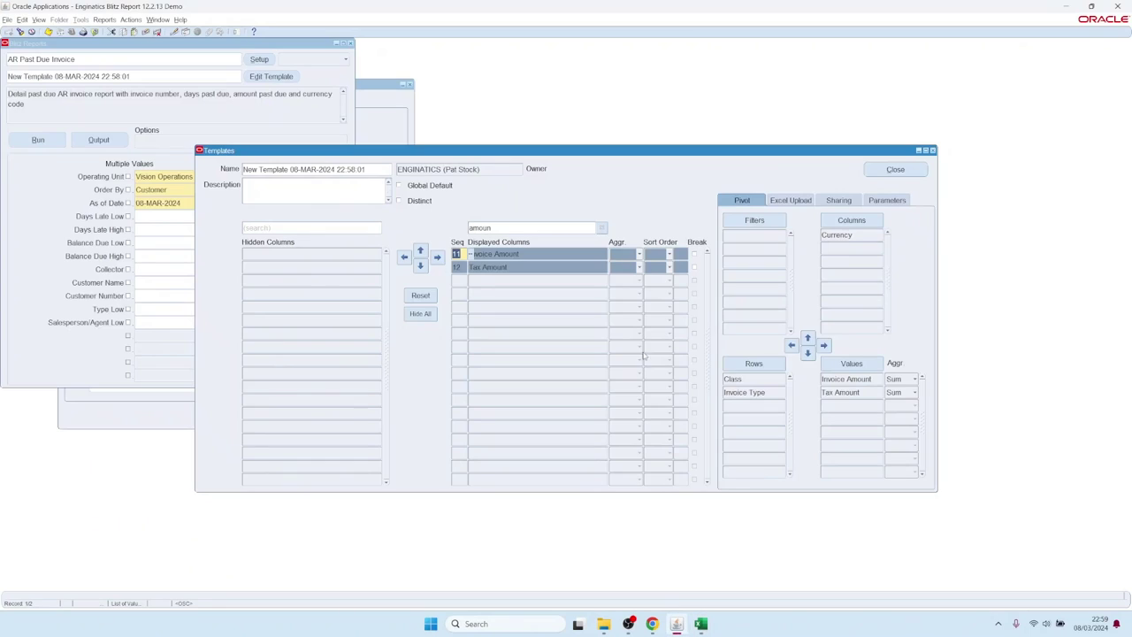
click(790, 200)
click(740, 218)
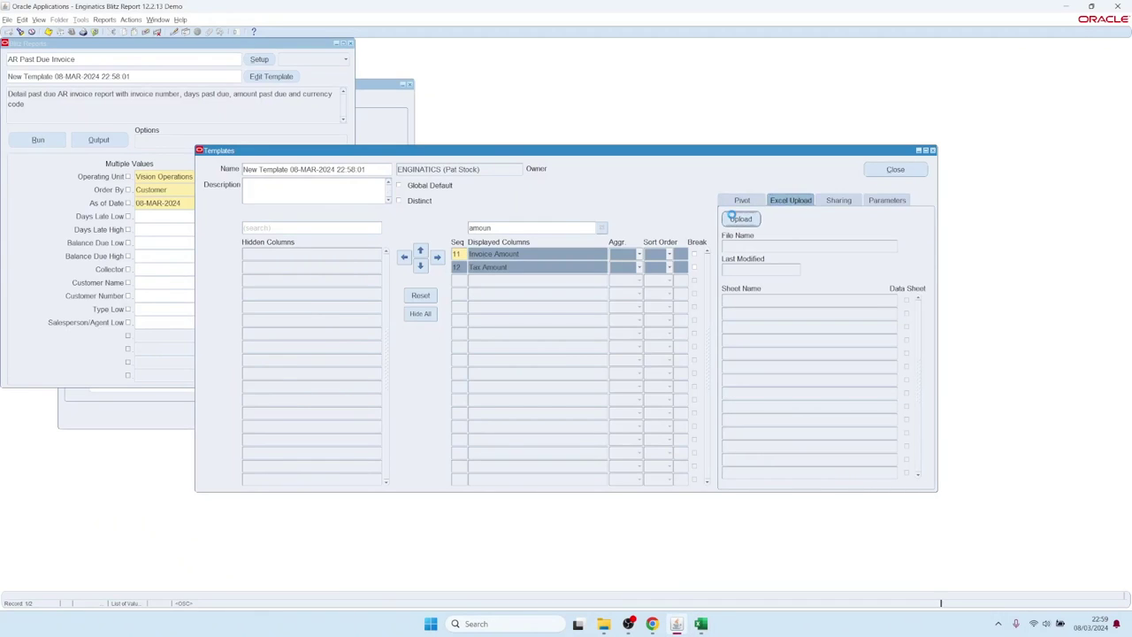
- Upload the newest 'AR Past Due Invoice - New Template' .xlsx from Downloads and close the page
click(84, 118)
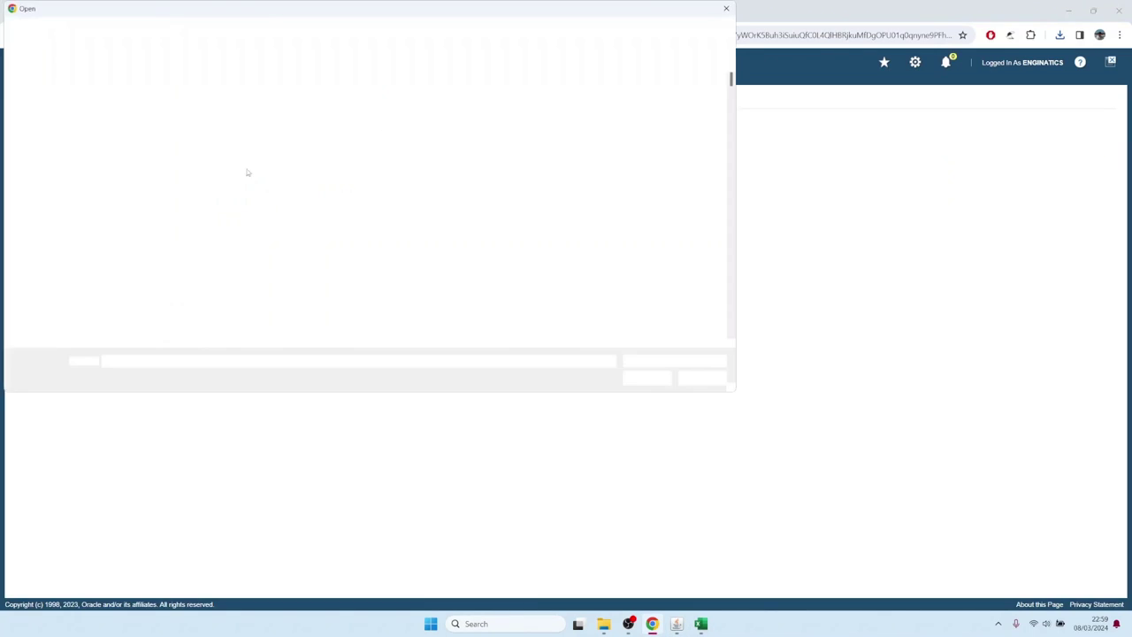
click(305, 87)
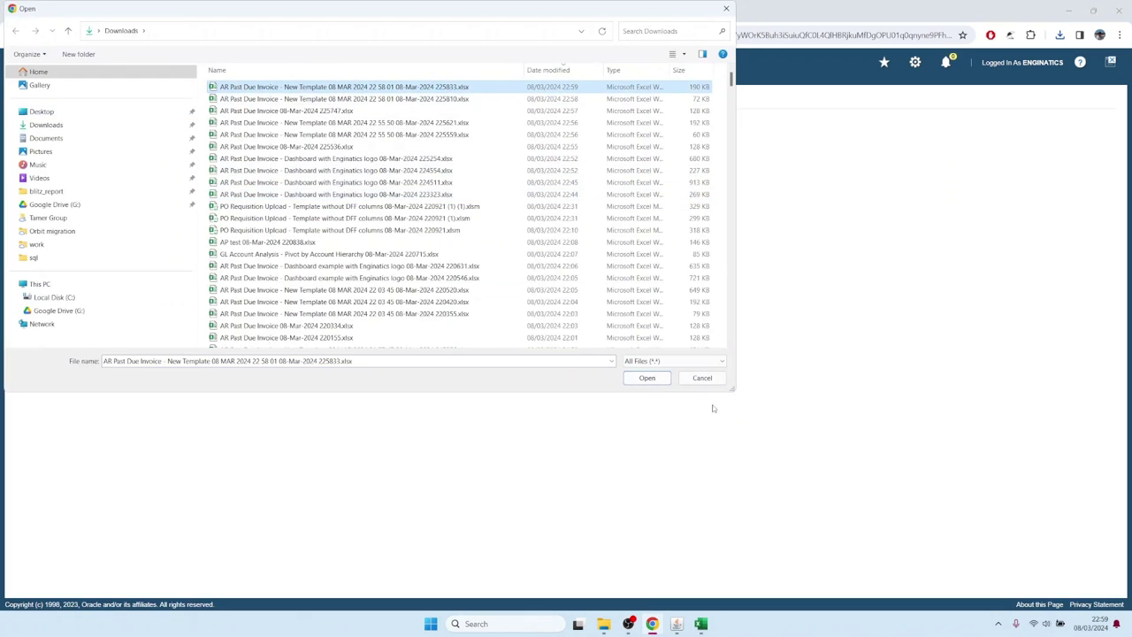
click(648, 378)
click(82, 130)
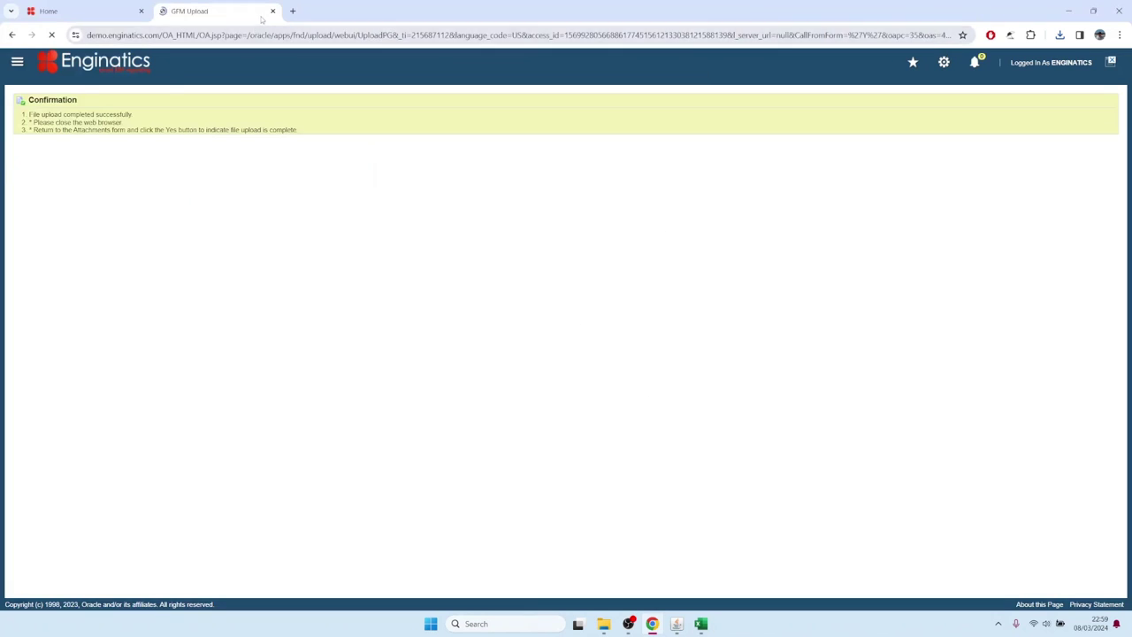
click(272, 11)
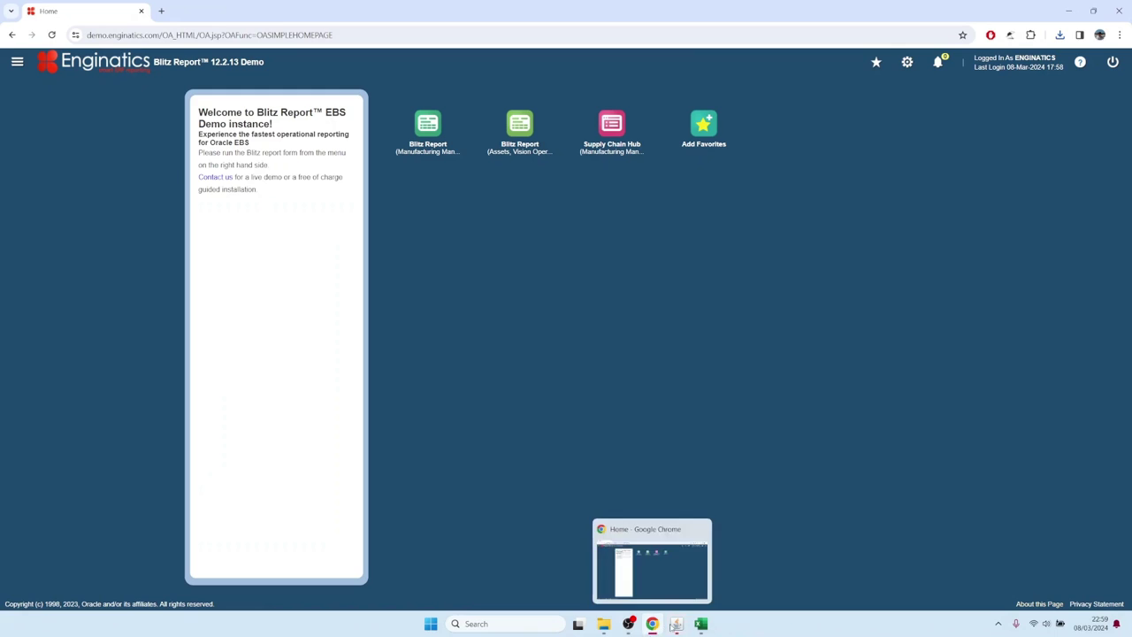
click(675, 624)
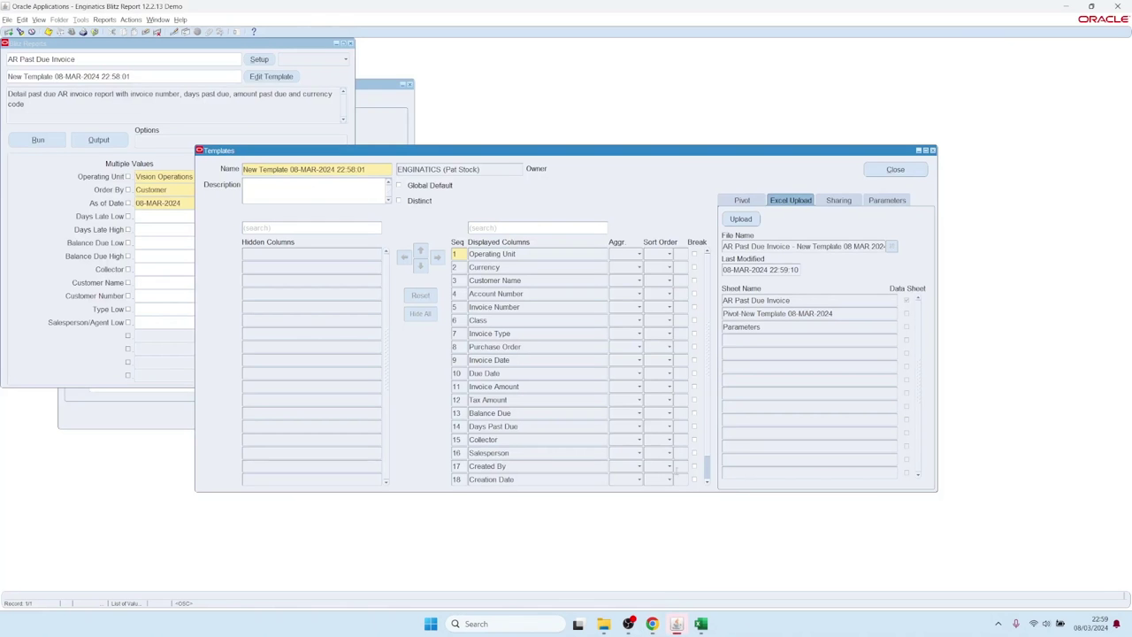
- Set As of Date to 08-MAR-2009 and run the report with the uploaded template
click(59, 101)
click(192, 203)
text(09)
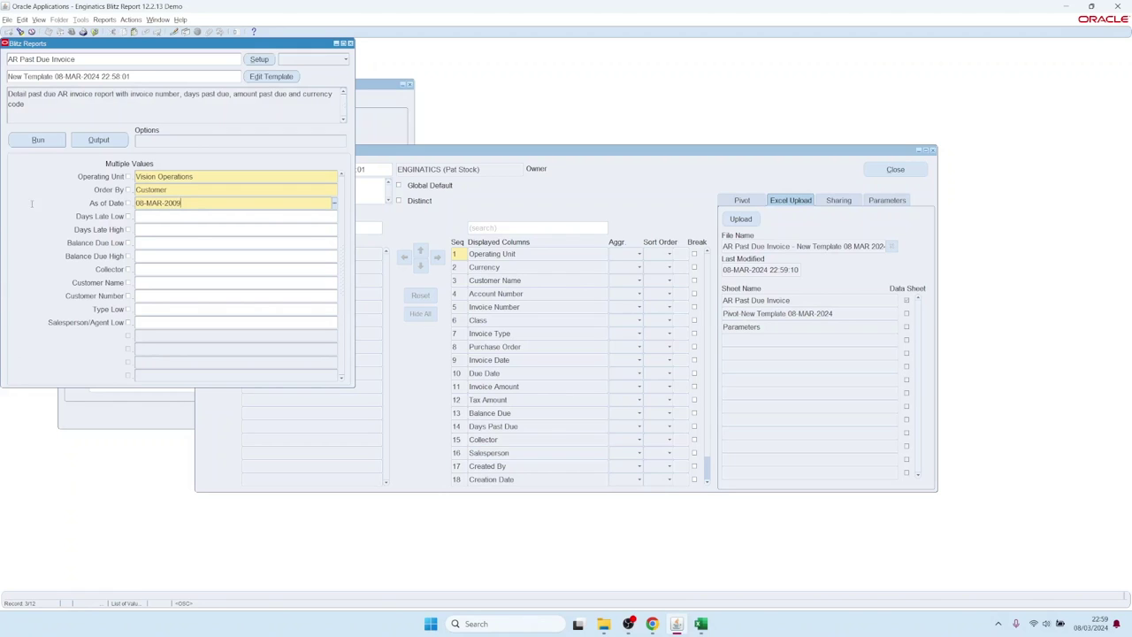
click(50, 140)
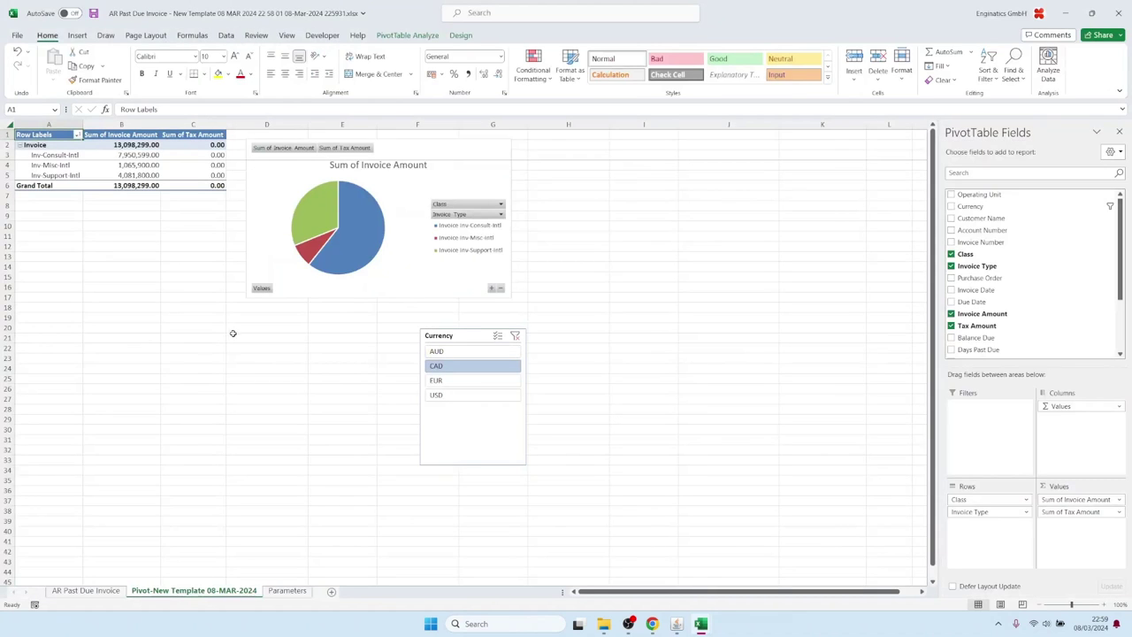
- Select the first fifteen invoice dates on the AR Past Due Invoice sheet
click(86, 590)
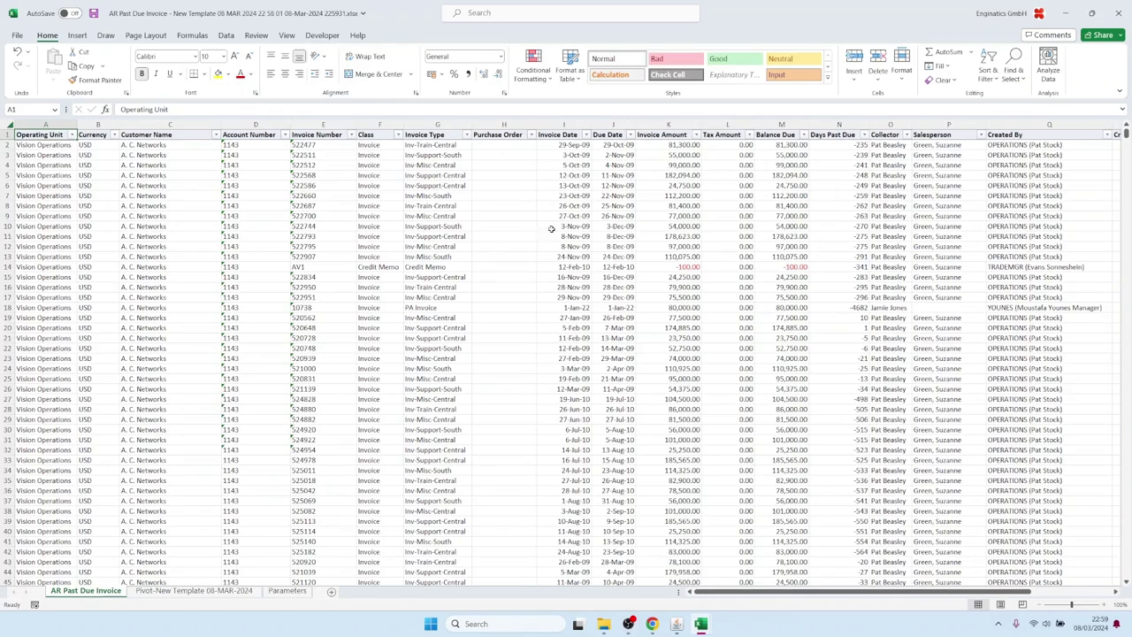
click(573, 156)
drag(573, 155, 573, 297)
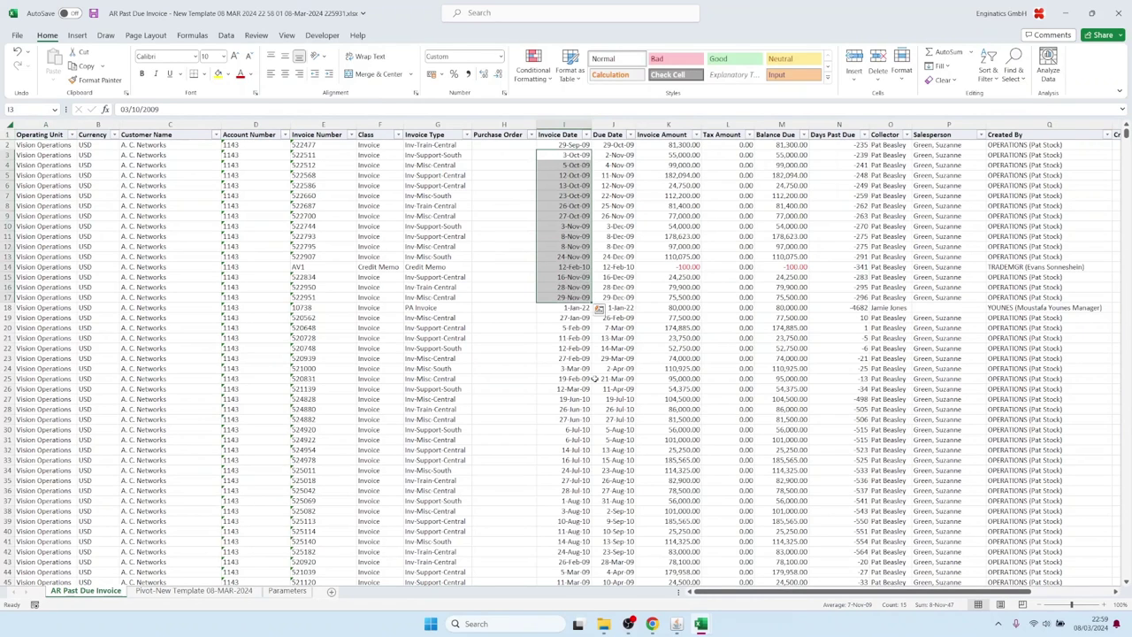
- Apply the Dashboard with Enginatics logo template and run the report
mouse_move(677, 623)
click(665, 590)
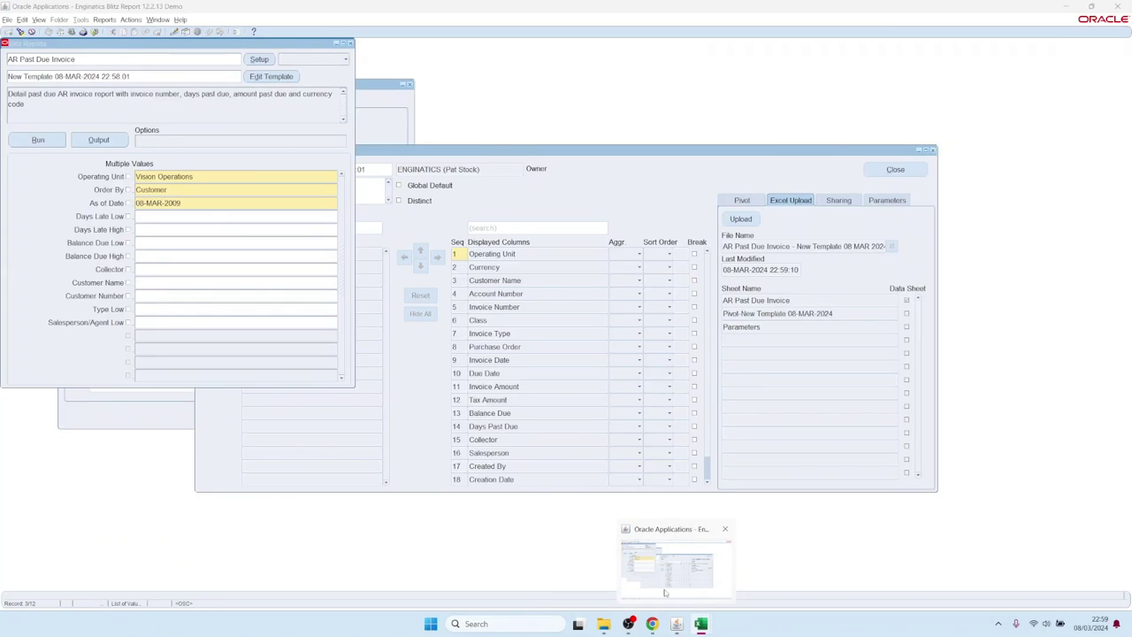
click(209, 77)
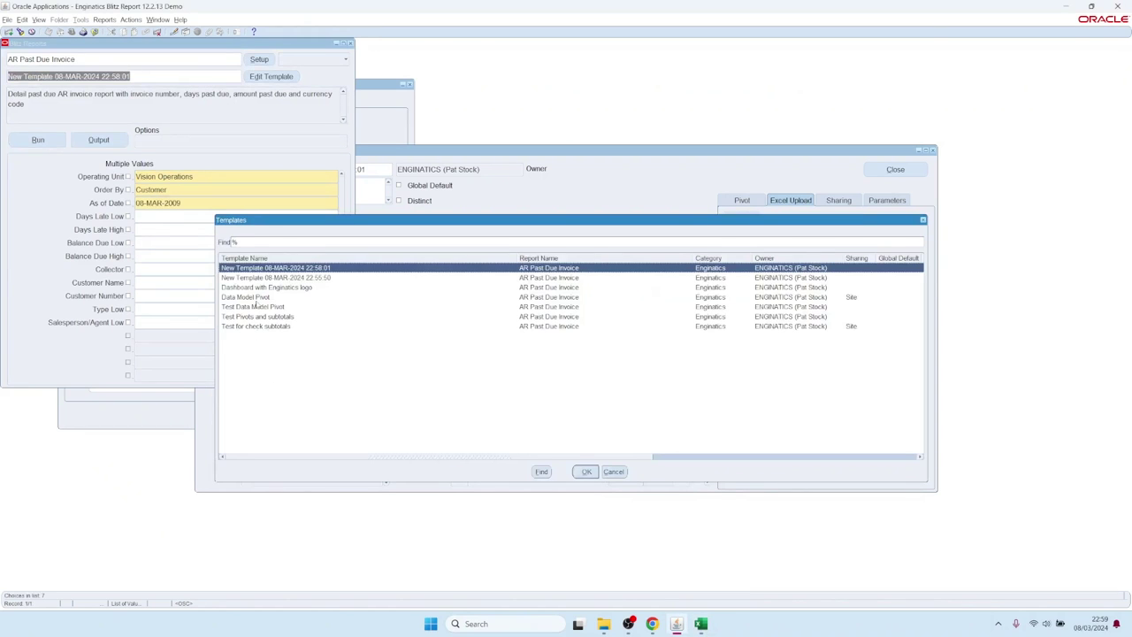
click(257, 289)
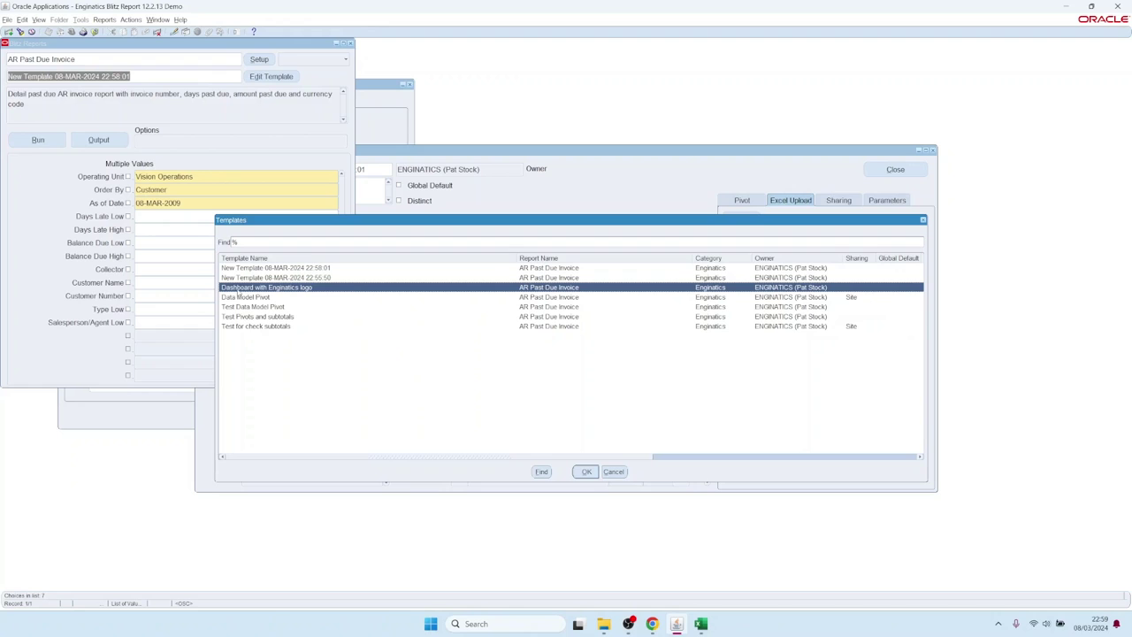
double_click(237, 290)
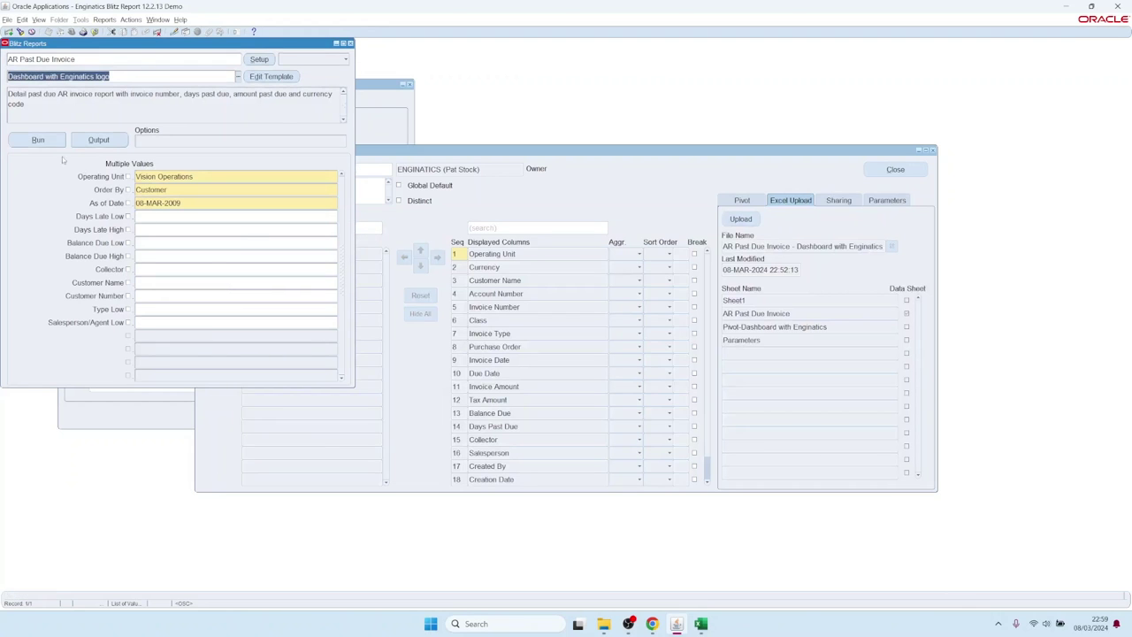
click(38, 141)
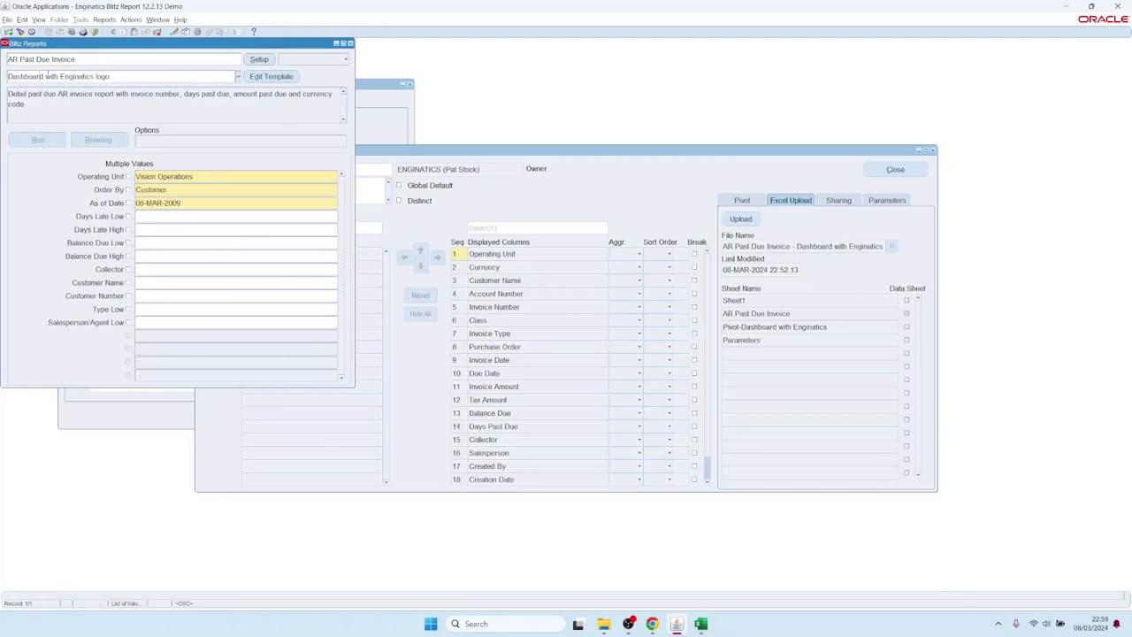
click(128, 71)
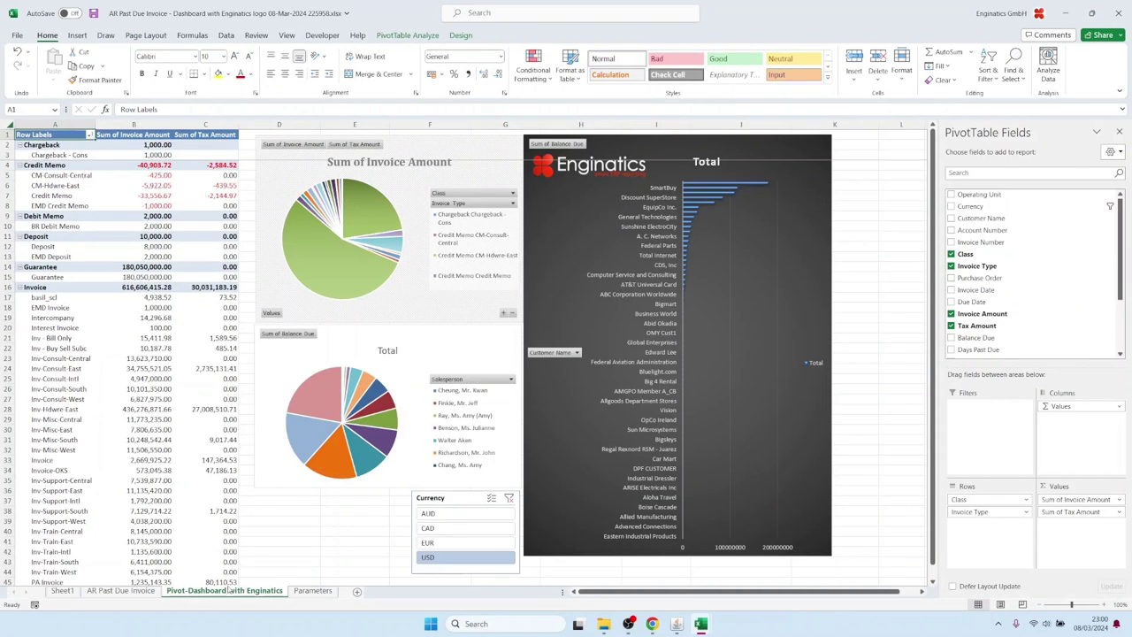
- Review Invoice Amount values and row 2 subtotals on the AR Past Due Invoice sheet
click(121, 591)
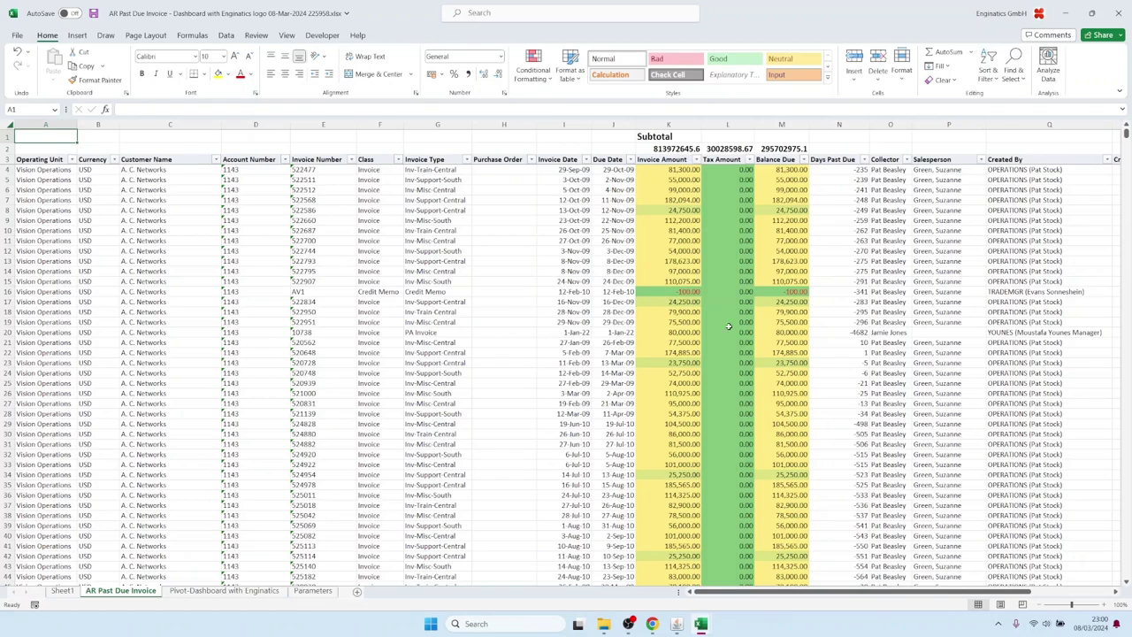
drag(686, 232, 707, 522)
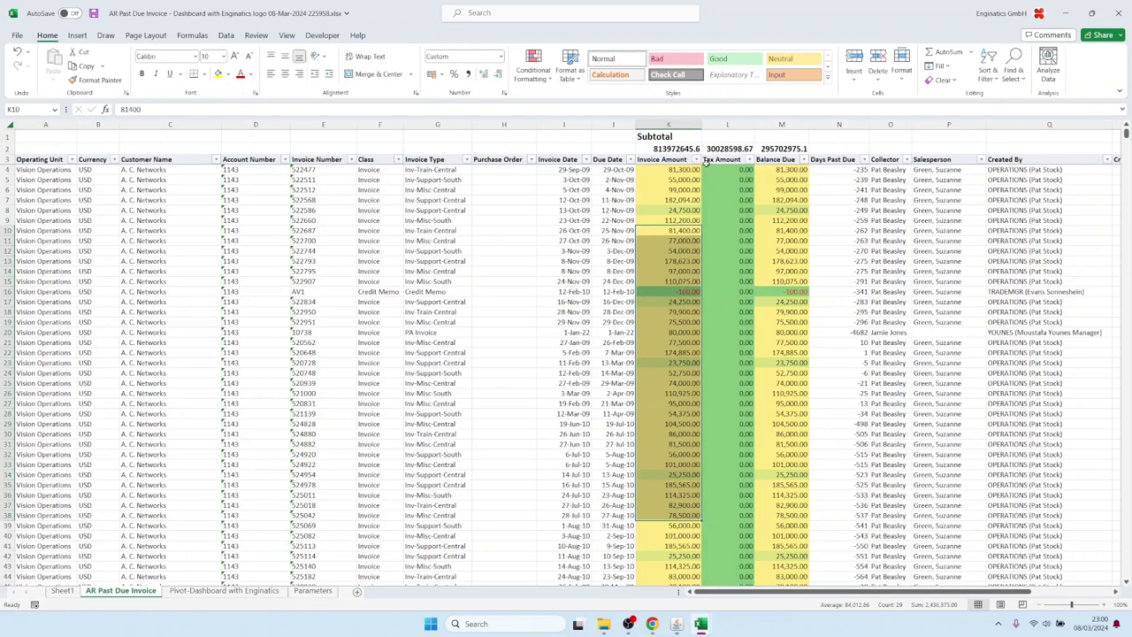
drag(684, 148, 783, 149)
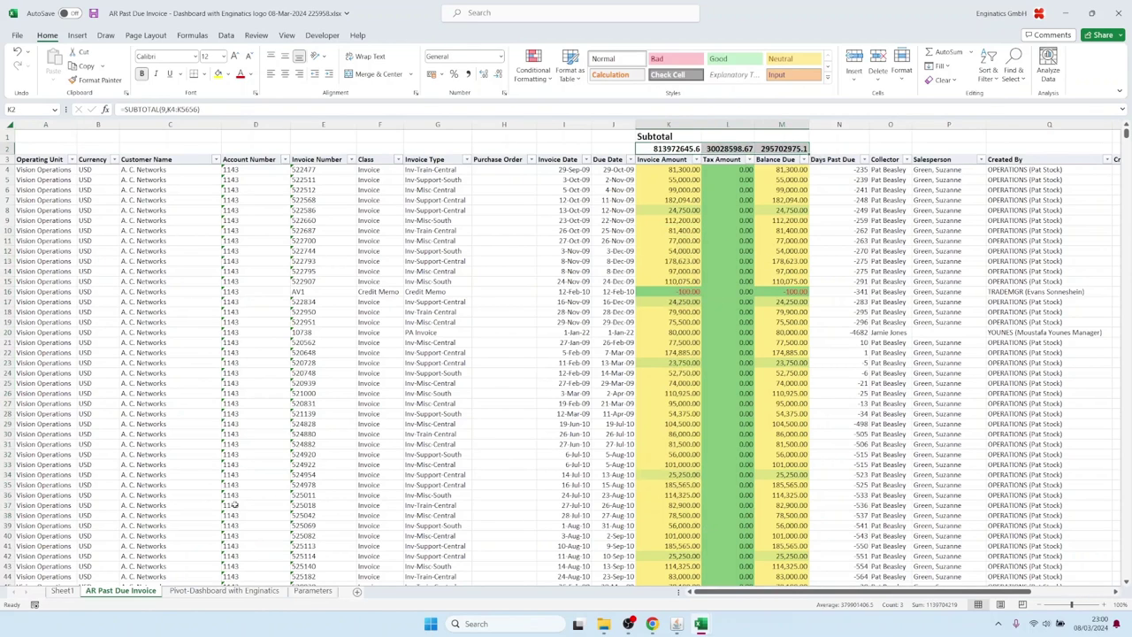
- Browse Sheet1's customer and salesperson balance tables and the Pivot-Dashboard sheet
click(62, 591)
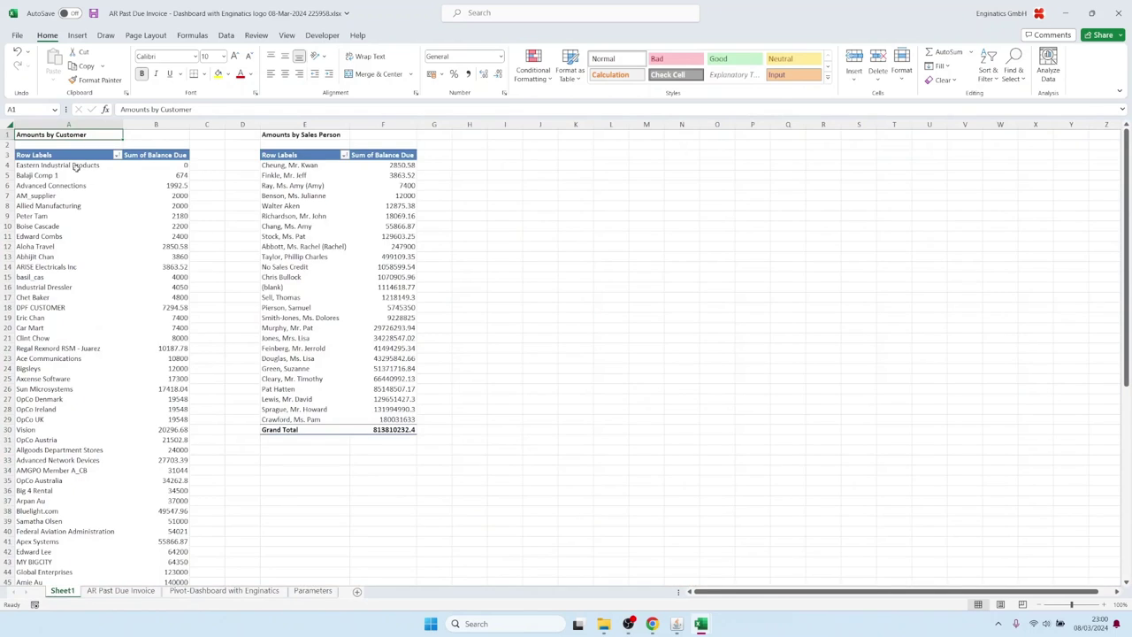
drag(55, 205, 53, 403)
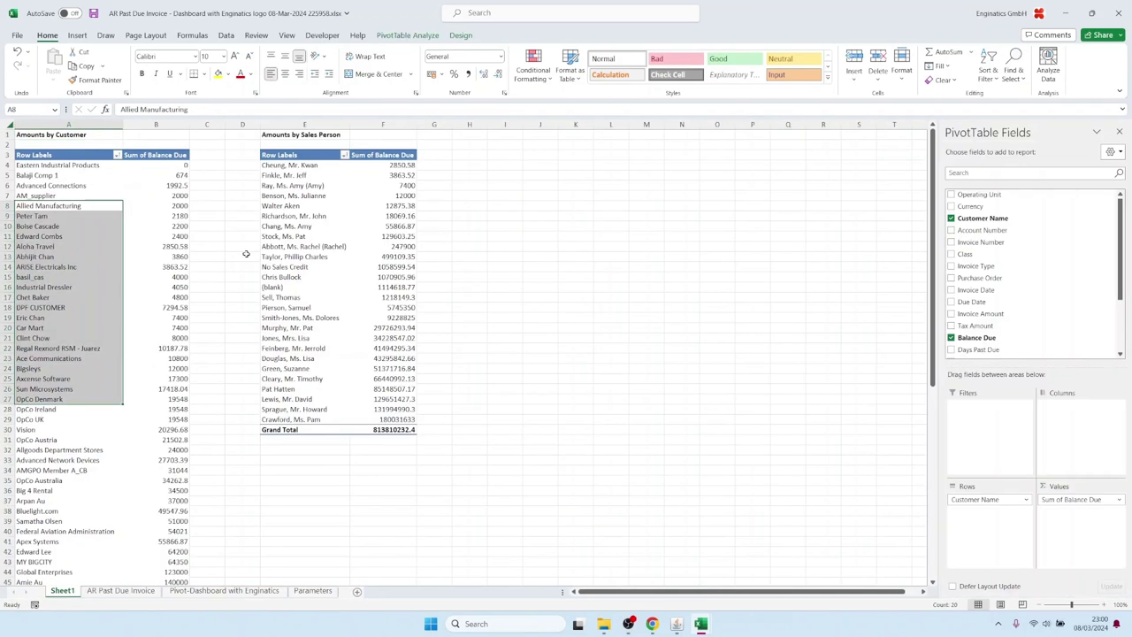
drag(279, 205, 285, 319)
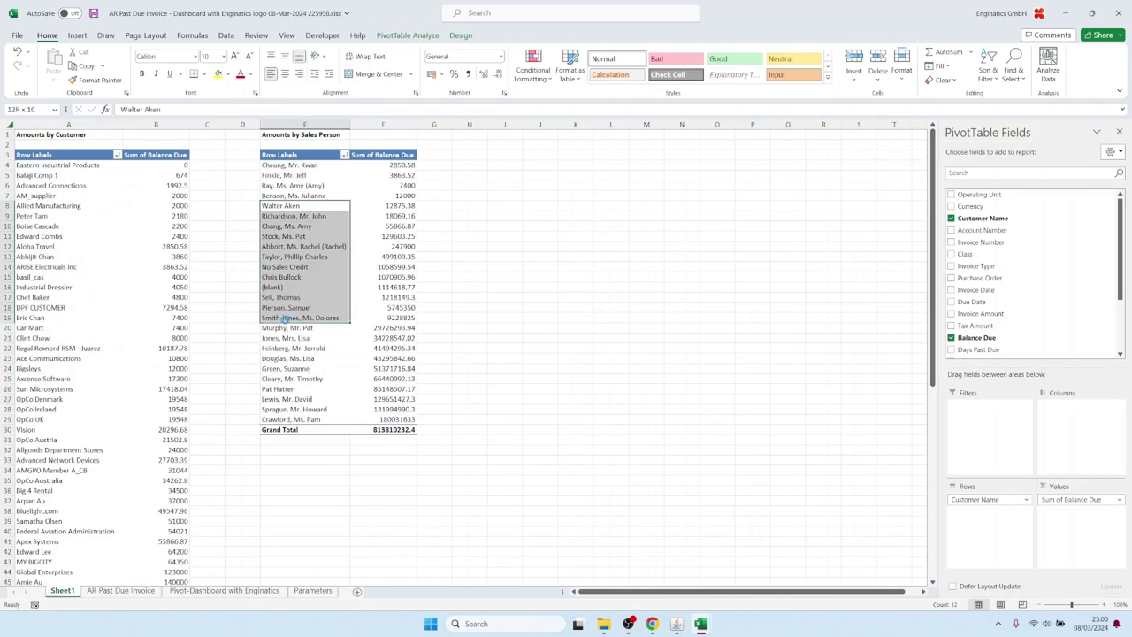
click(233, 590)
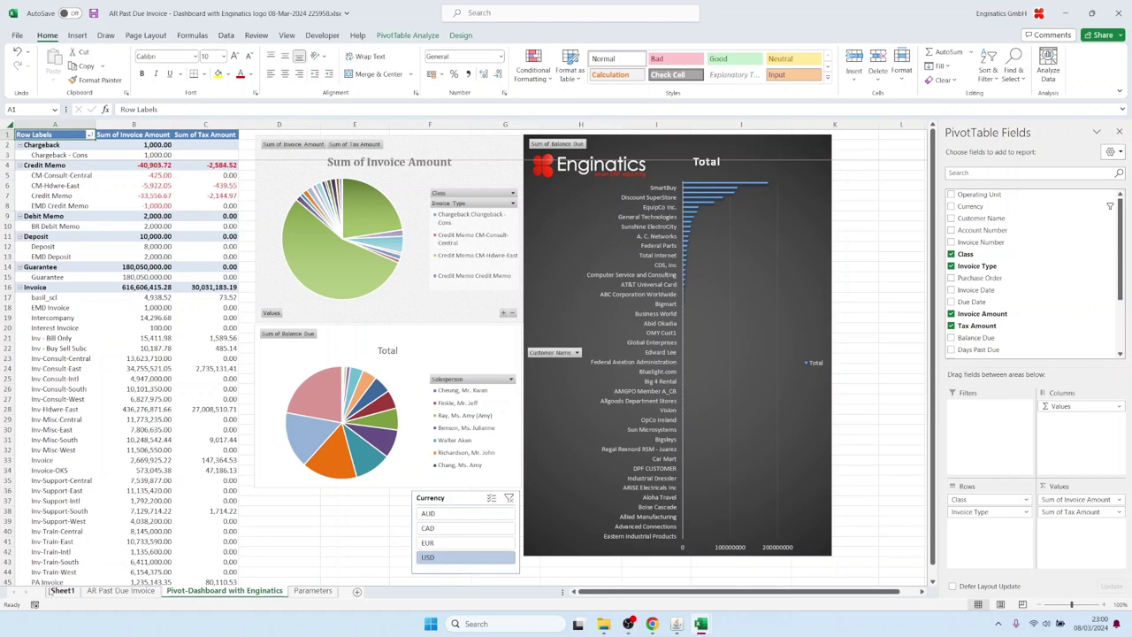
- Copy customer names A65:A77, ABC Application Software through Ace Gates, then return to Oracle
click(62, 591)
scroll(55, 486, down, 10)
scroll(55, 487, down, 2)
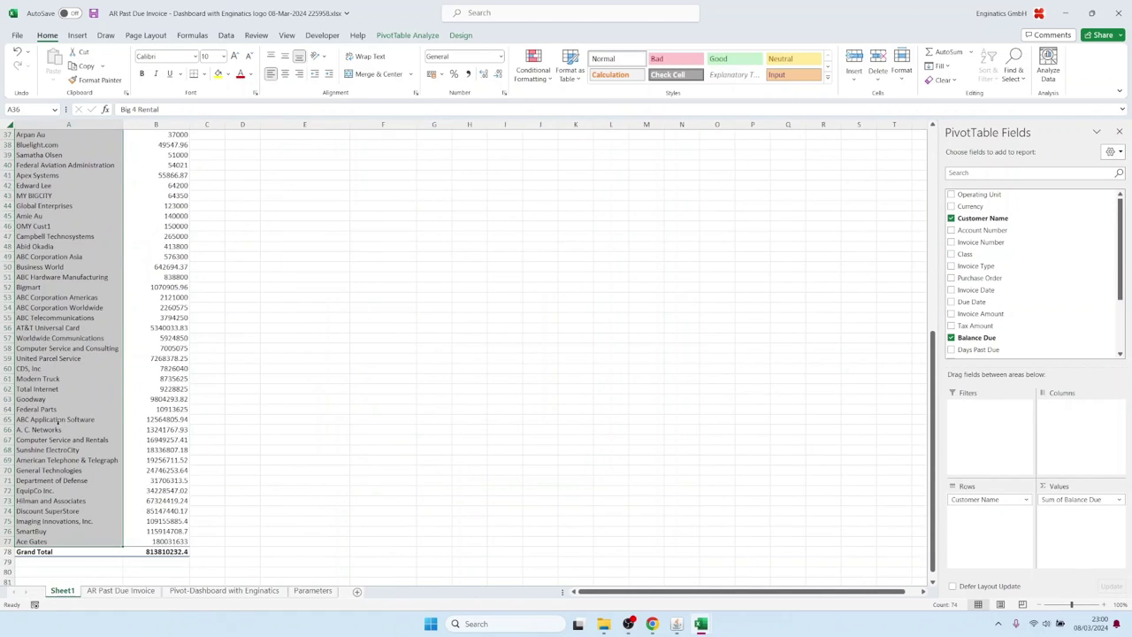
drag(55, 419, 67, 534)
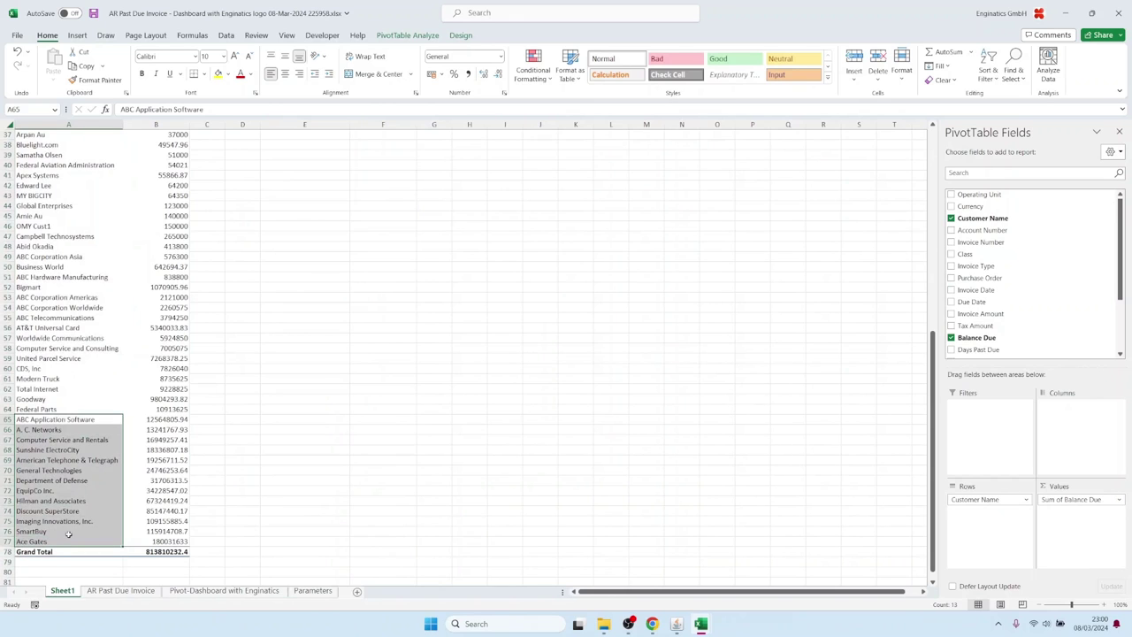
key(ctrl+c)
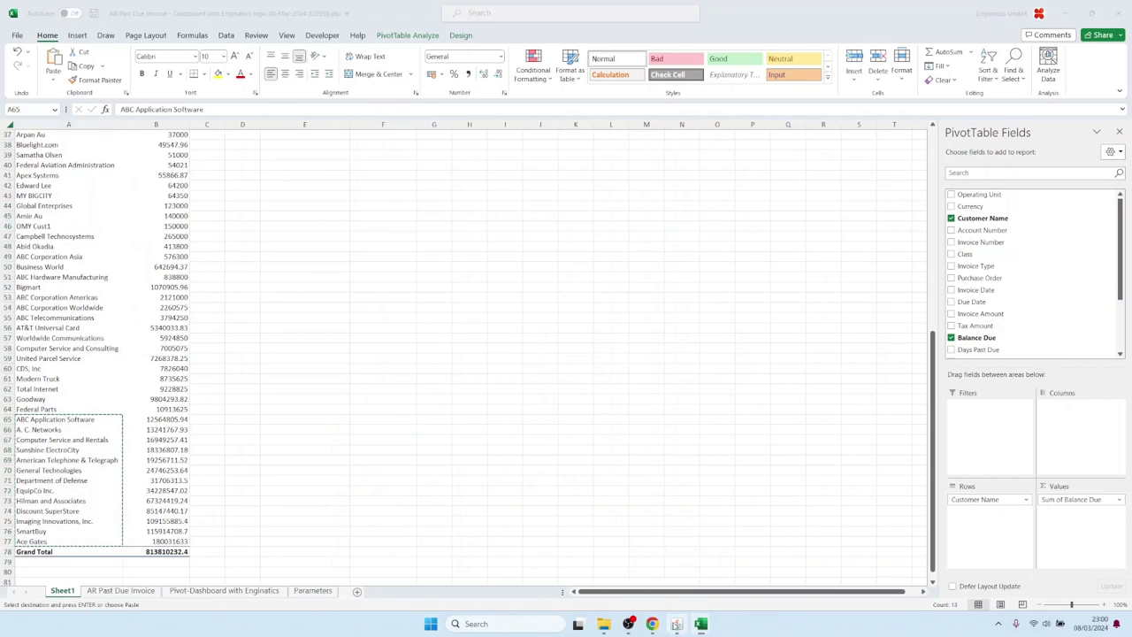
click(677, 623)
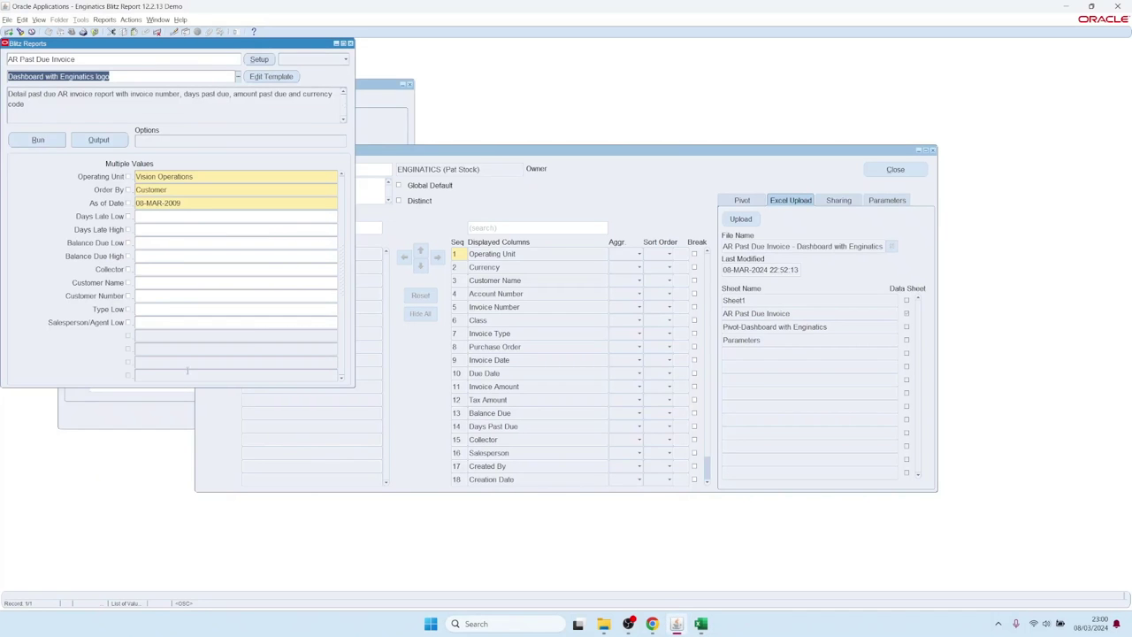
- Enable Customer Name, paste the thirteen copied customers, and rerun the dashboard report
click(127, 282)
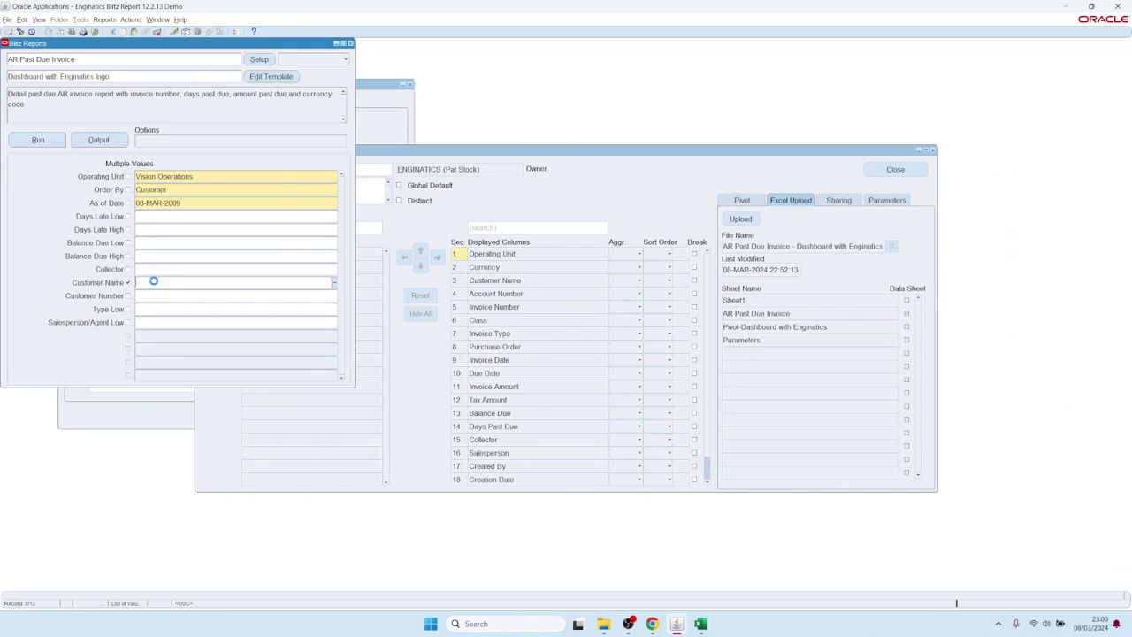
key(ctrl+v)
key(Return)
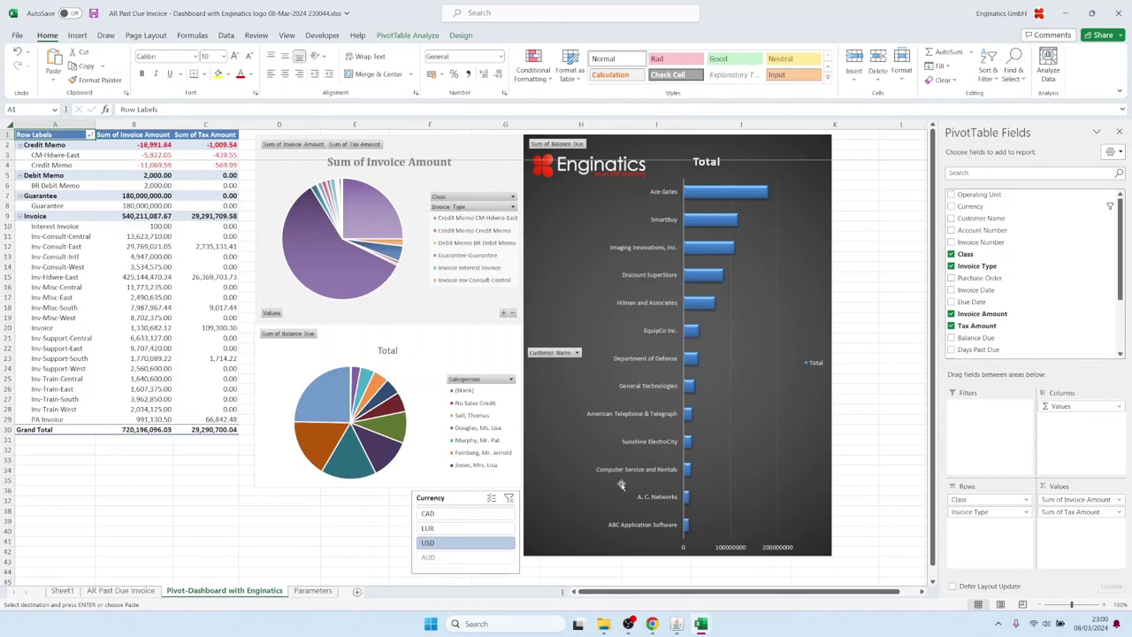
- View the AR Past Due Invoice data sheet, then return to Oracle and close the template window
click(128, 592)
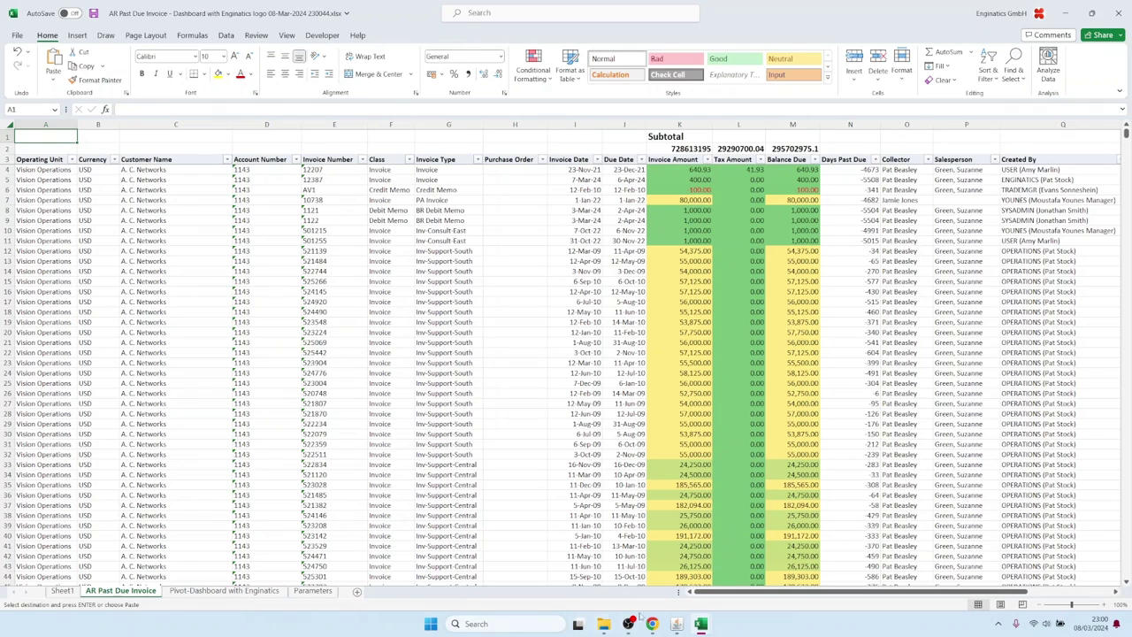
click(651, 560)
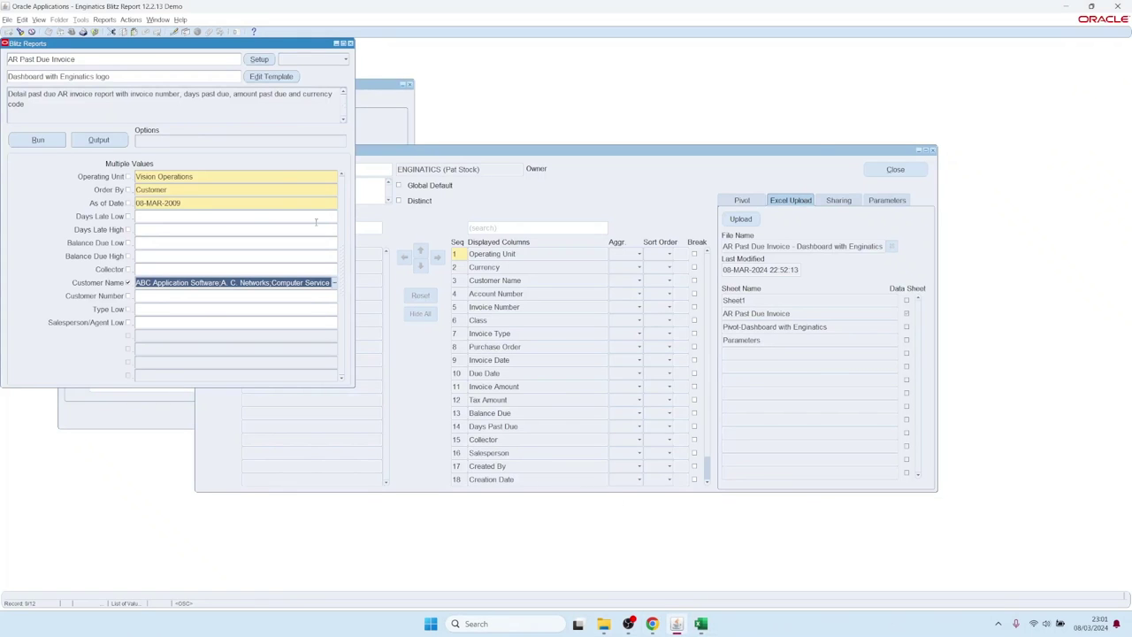
click(896, 170)
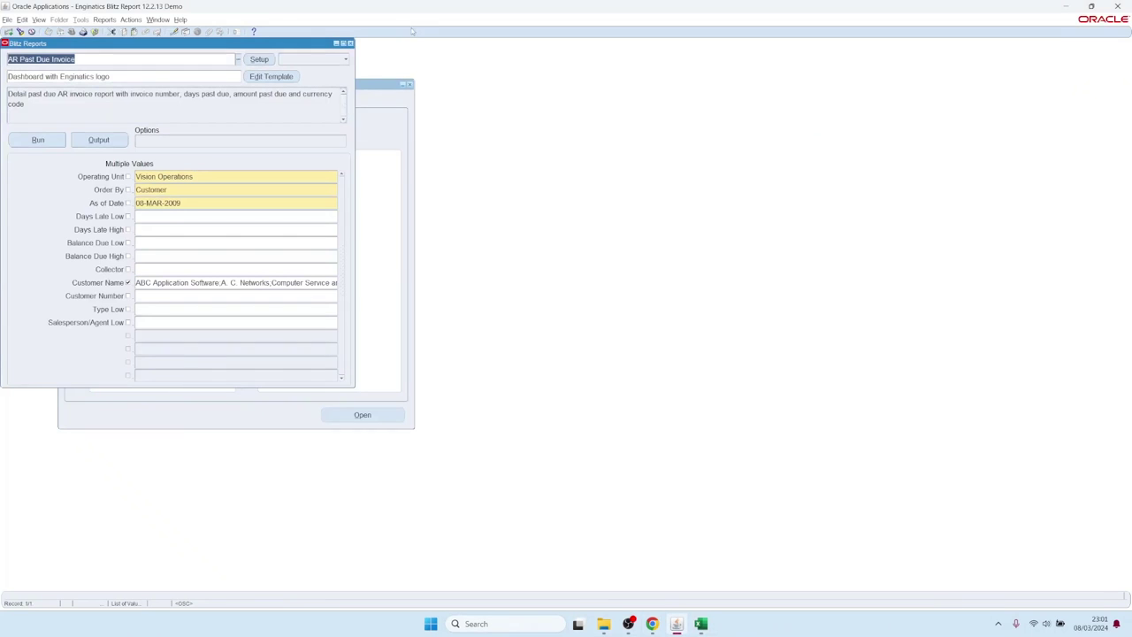
- Close Blitz Reports, switch to the General Ledger Super User responsibility, and open Enter Journals
click(350, 43)
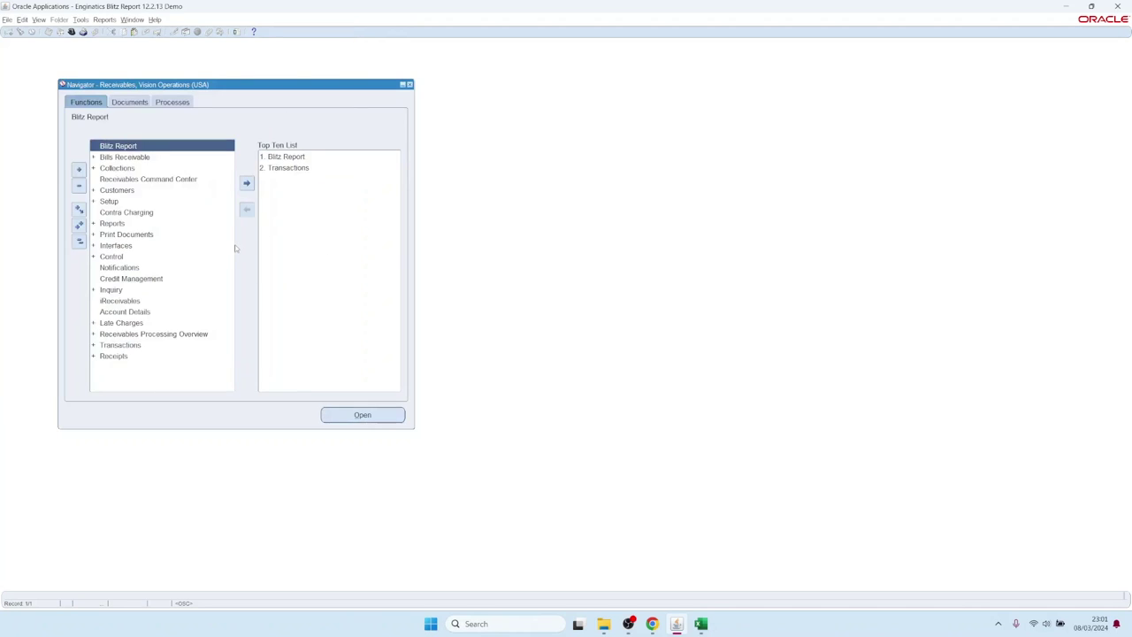
key(alt+f)
key(r)
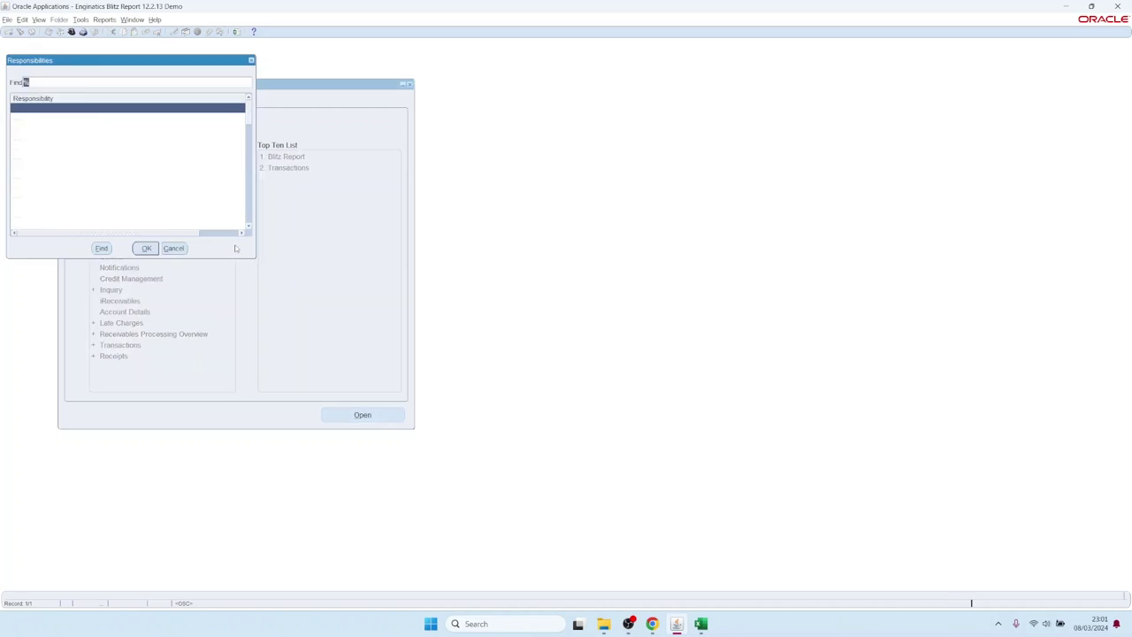
text(g)
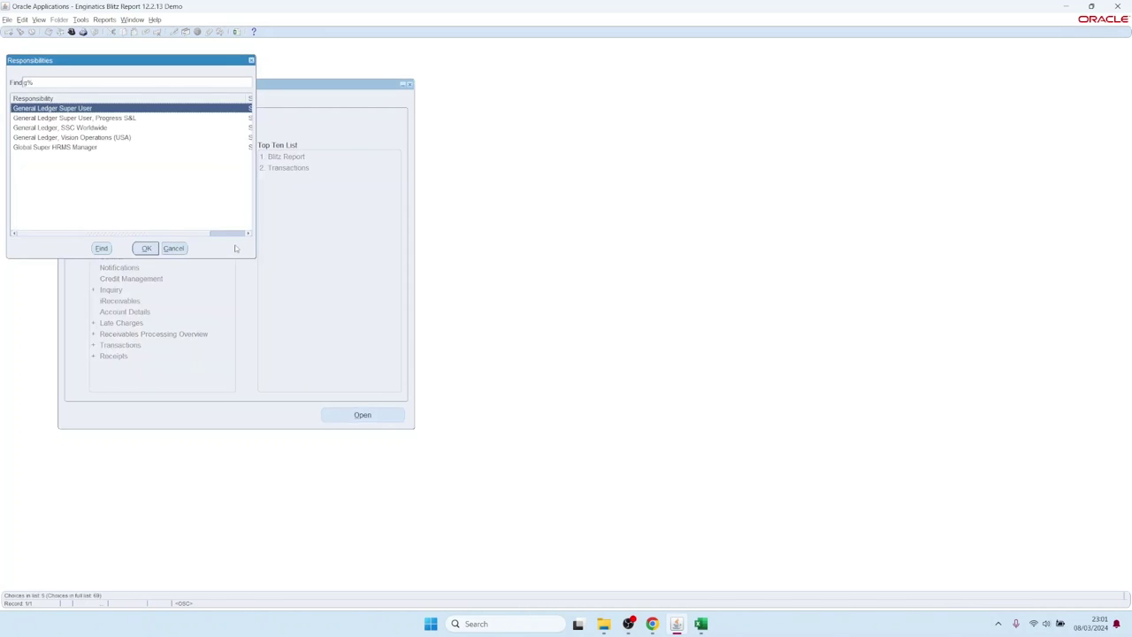
key(Return)
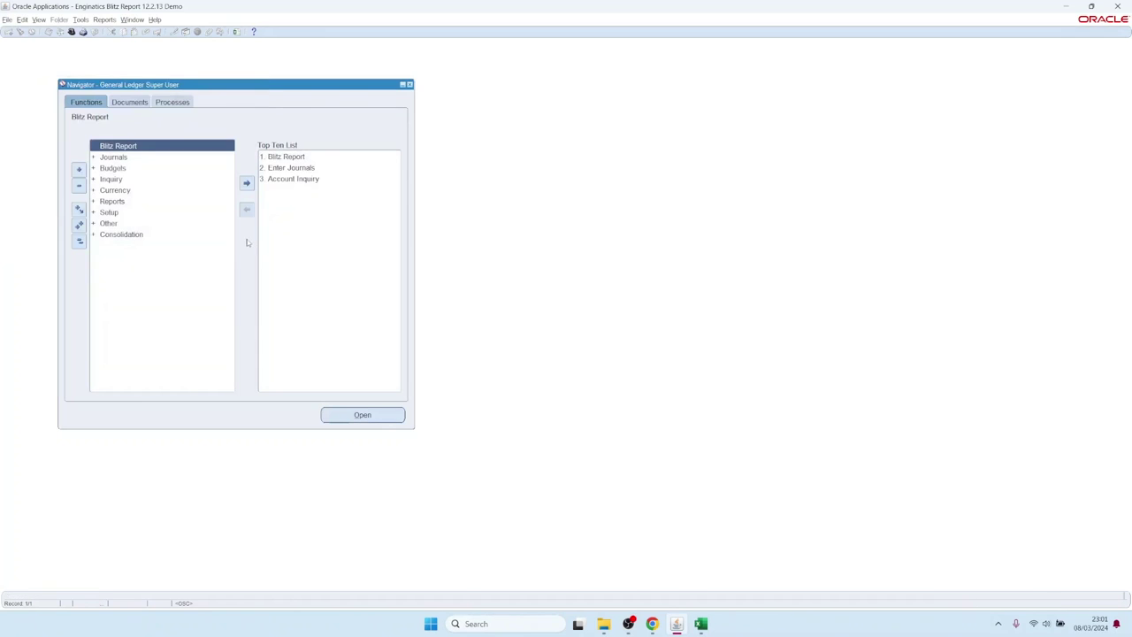
double_click(301, 167)
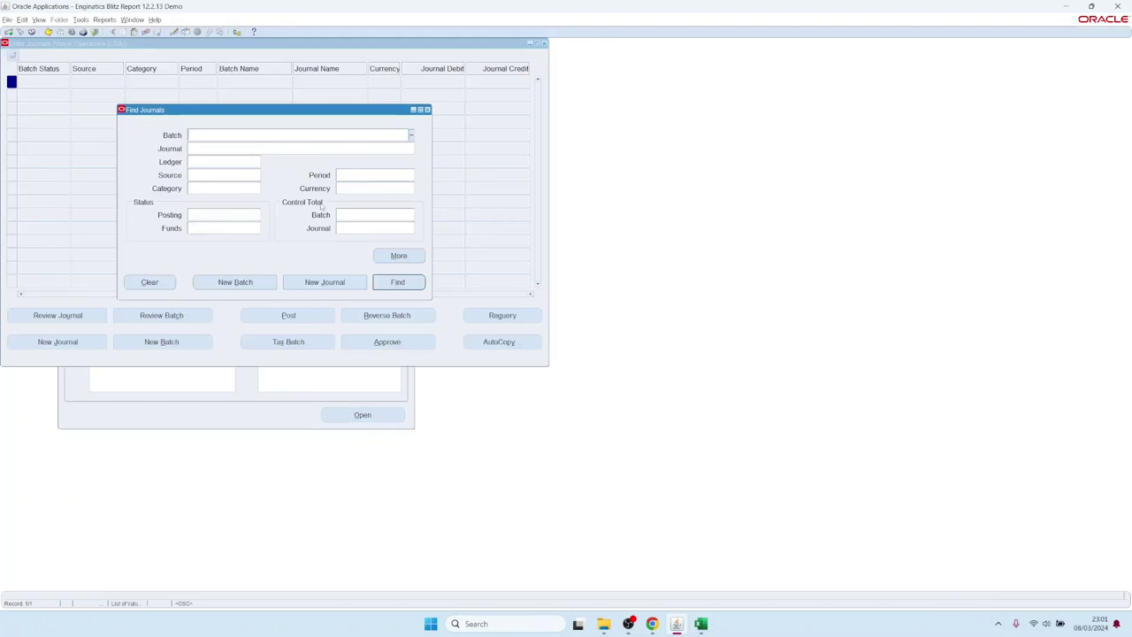
- Find Jan-08 Payables journals and launch Blitz Report from the journal with debit 9,523,264.96
click(369, 173)
click(249, 173)
text(Pa)
key(Tab)
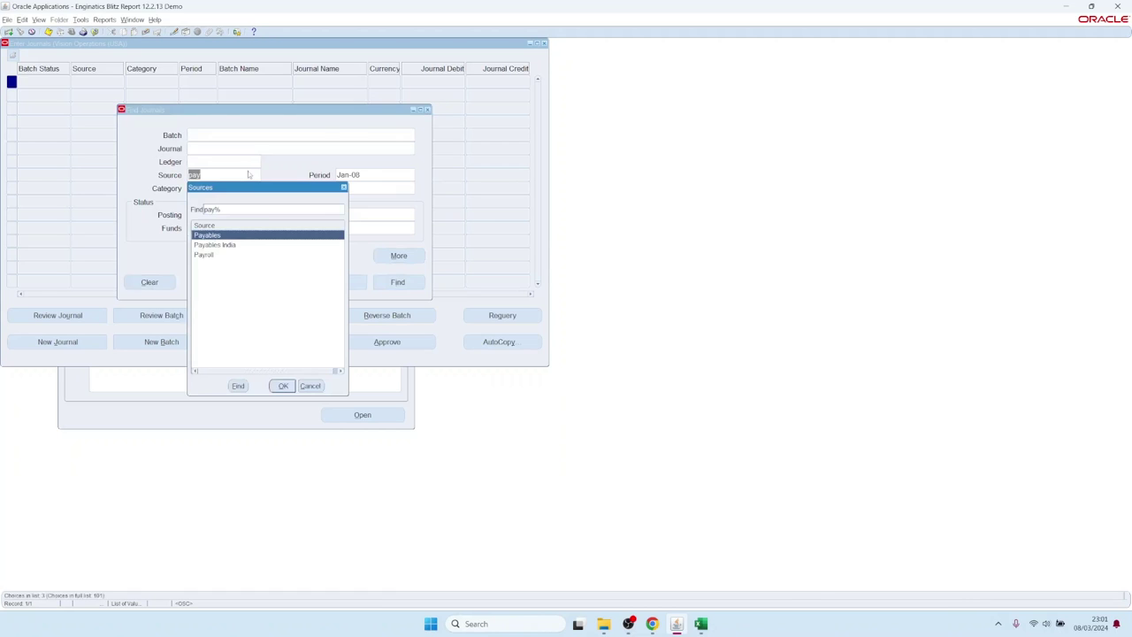
key(Return)
key(Return)
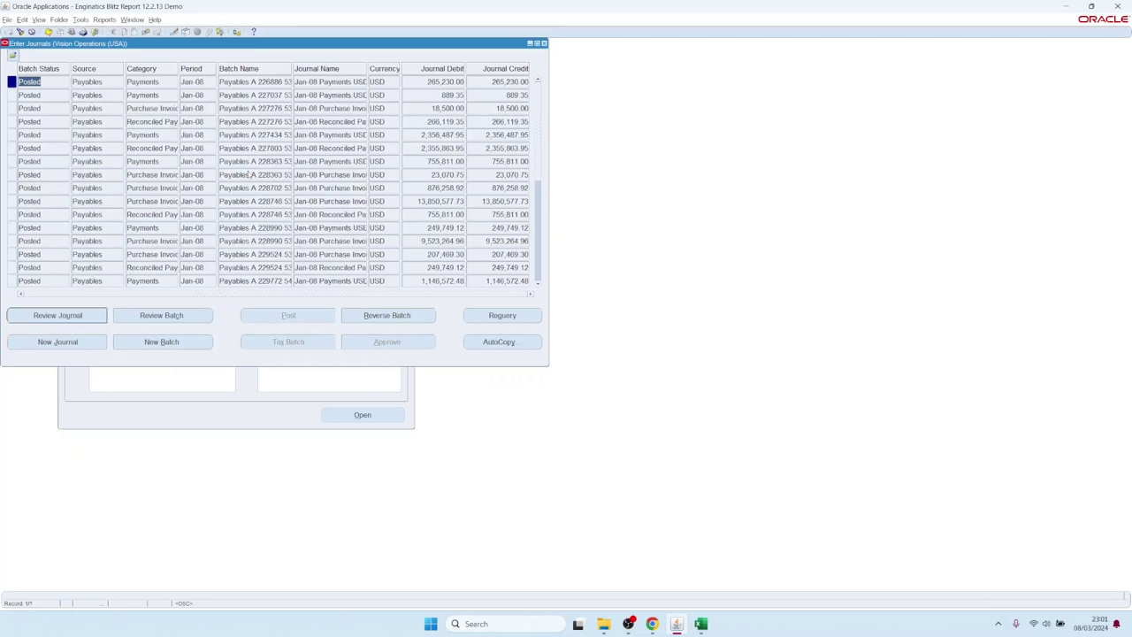
click(421, 240)
click(235, 31)
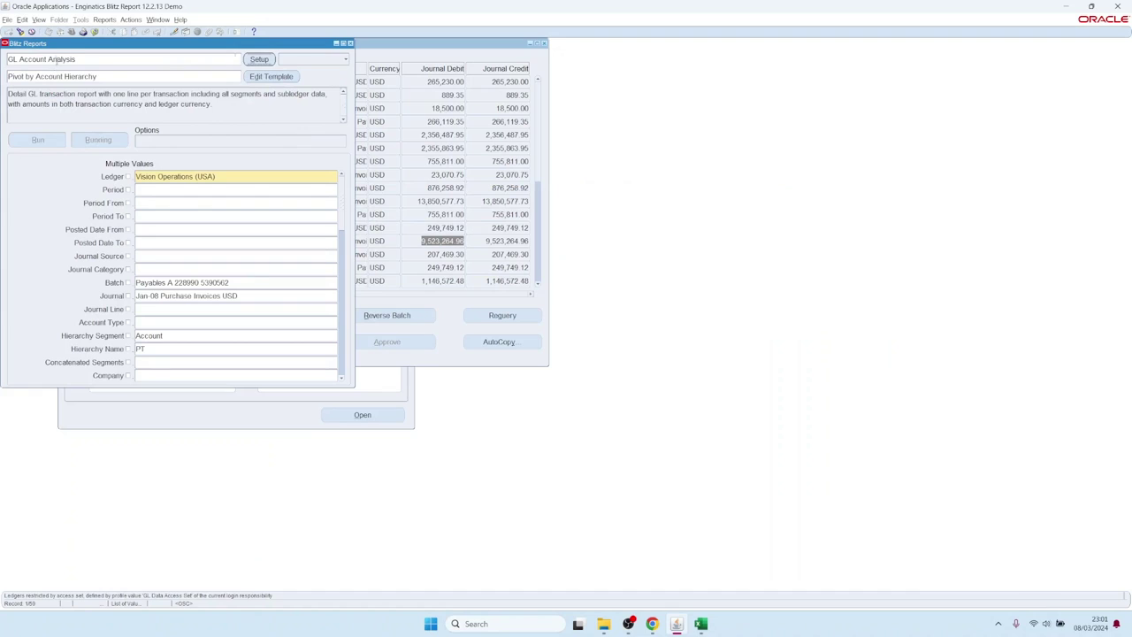
- Run GL Account Analysis for the prefilled batch and journal to open its Excel pivot
click(50, 59)
mouse_move(135, 282)
mouse_down()
mouse_move(177, 282)
mouse_move(132, 277)
mouse_up()
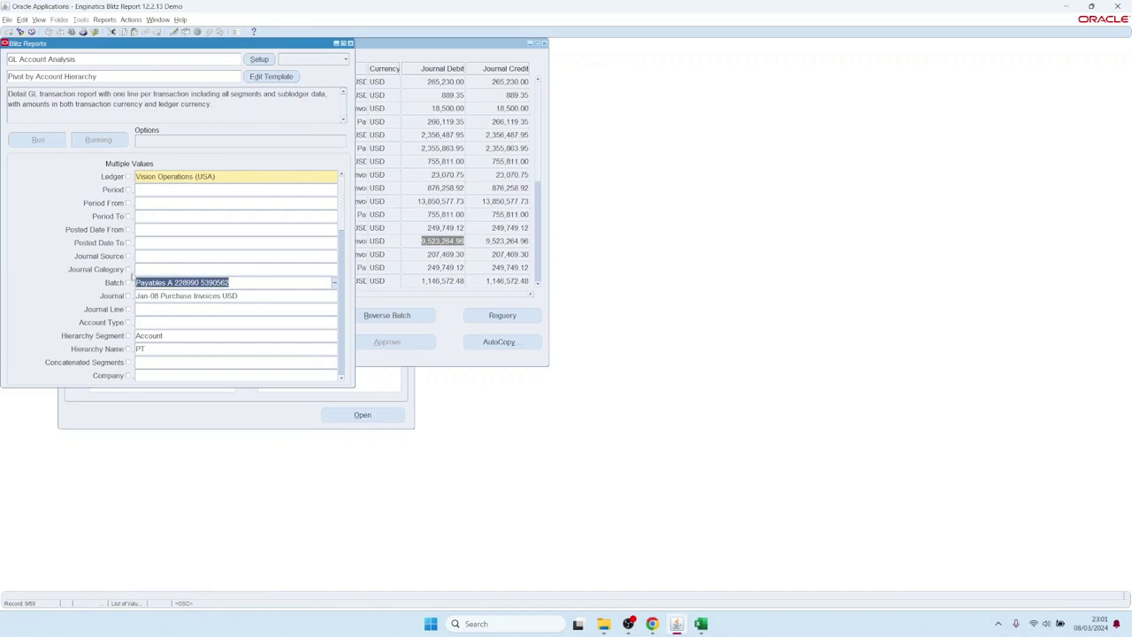
key(Tab)
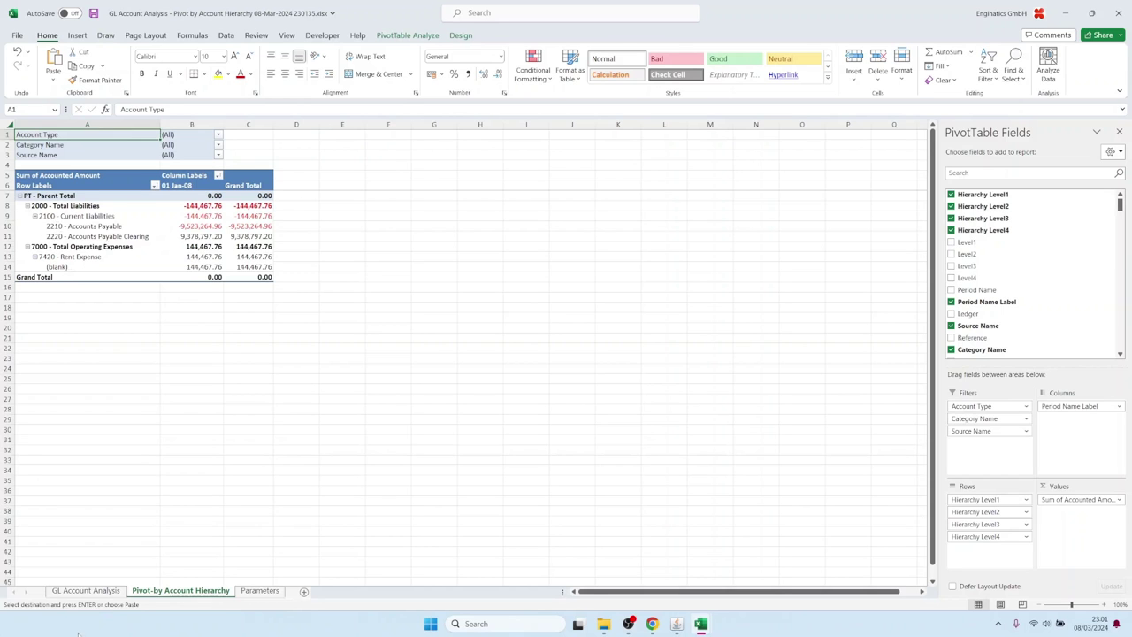
- On the GL Account Analysis sheet, review invoice numbers, descriptions and dates in columns CD–CF
click(95, 590)
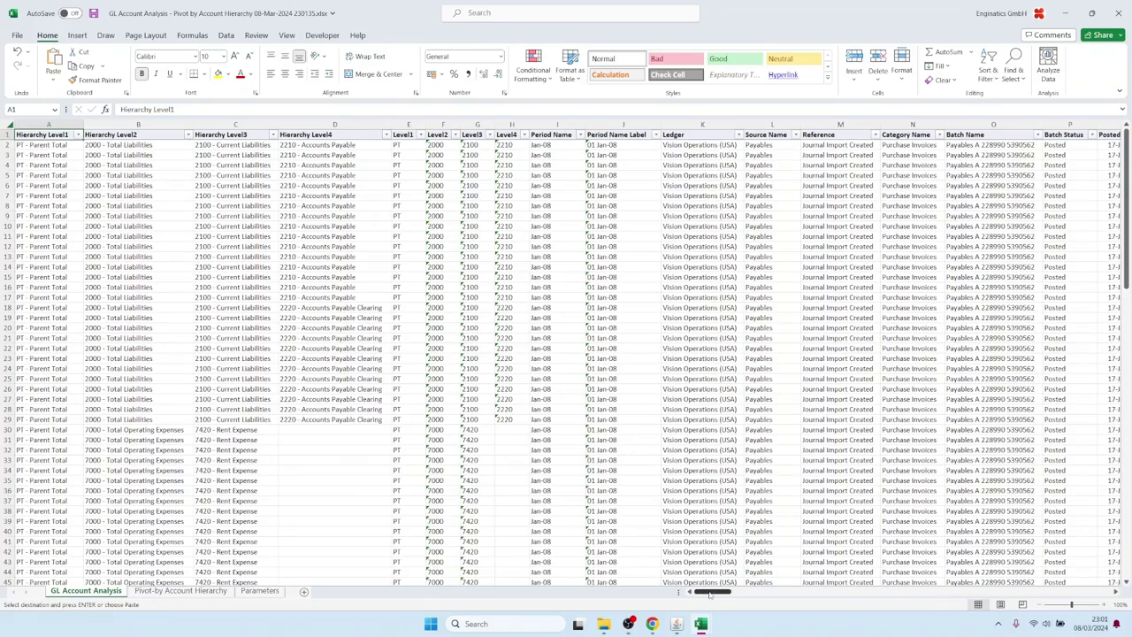
drag(709, 595, 906, 580)
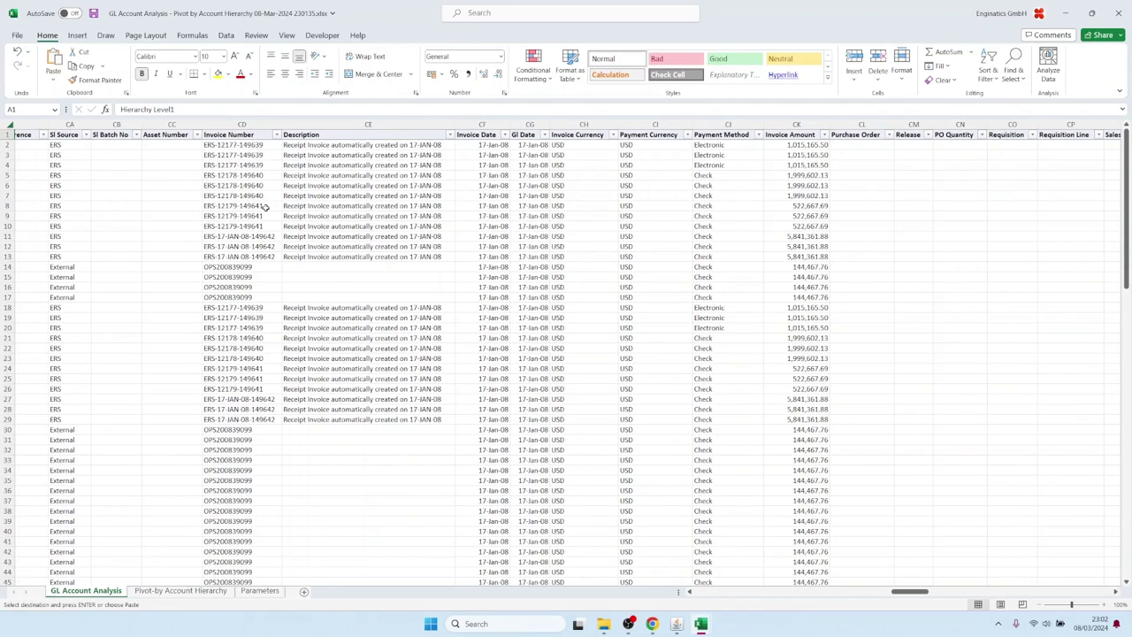
drag(241, 175, 241, 327)
drag(423, 166, 447, 327)
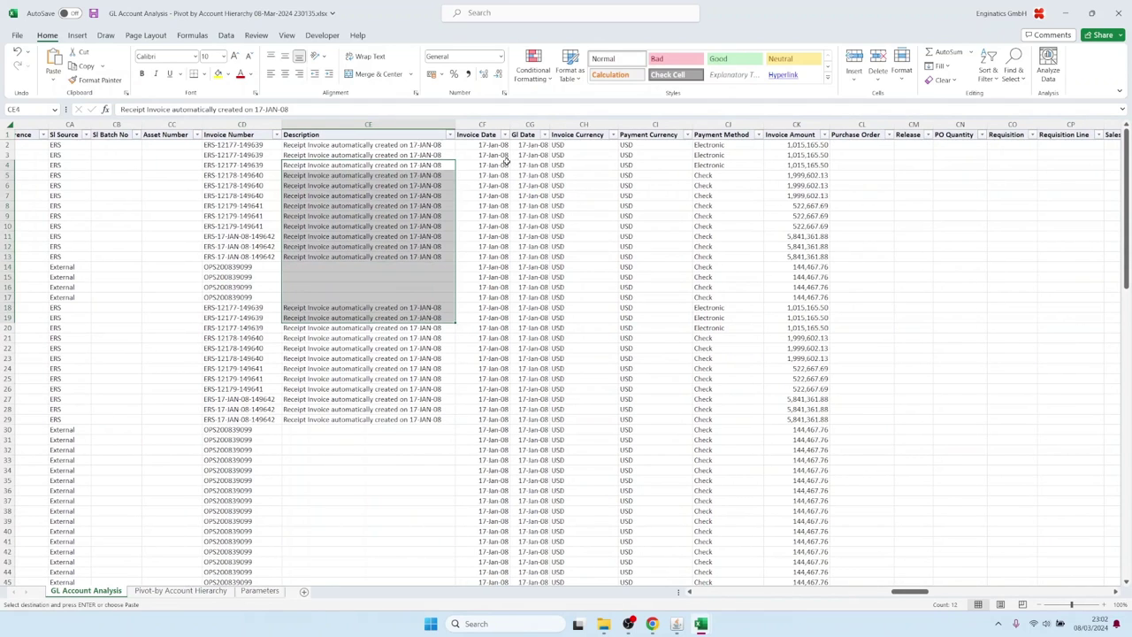
drag(504, 165, 499, 247)
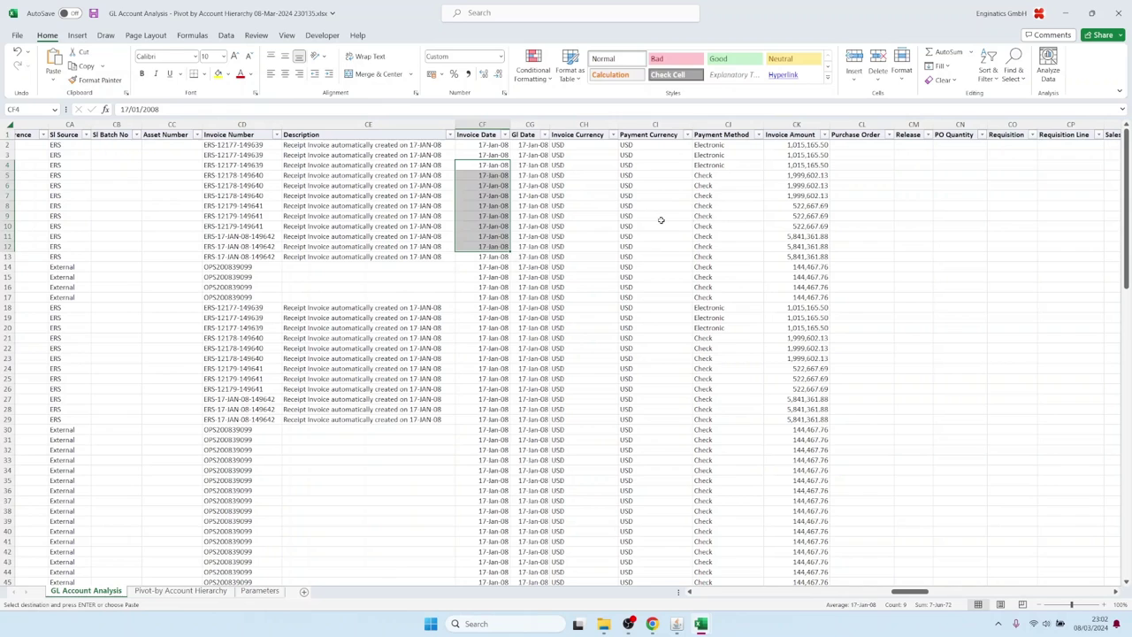
- Review the Check payment method and vendor numbers and names in CU–CV, then return to Oracle
drag(658, 216, 760, 216)
click(757, 214)
key(Right)
key(Right)
key(Right)
key(Right)
key(Right)
key(Right)
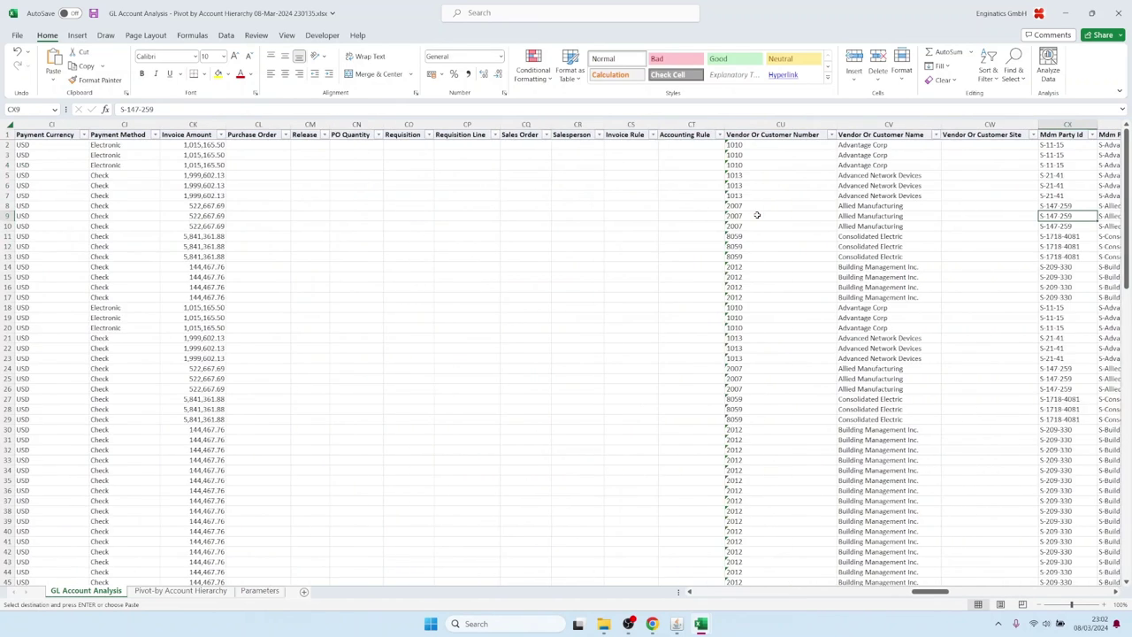
key(Right)
key(Right)
drag(632, 185, 650, 327)
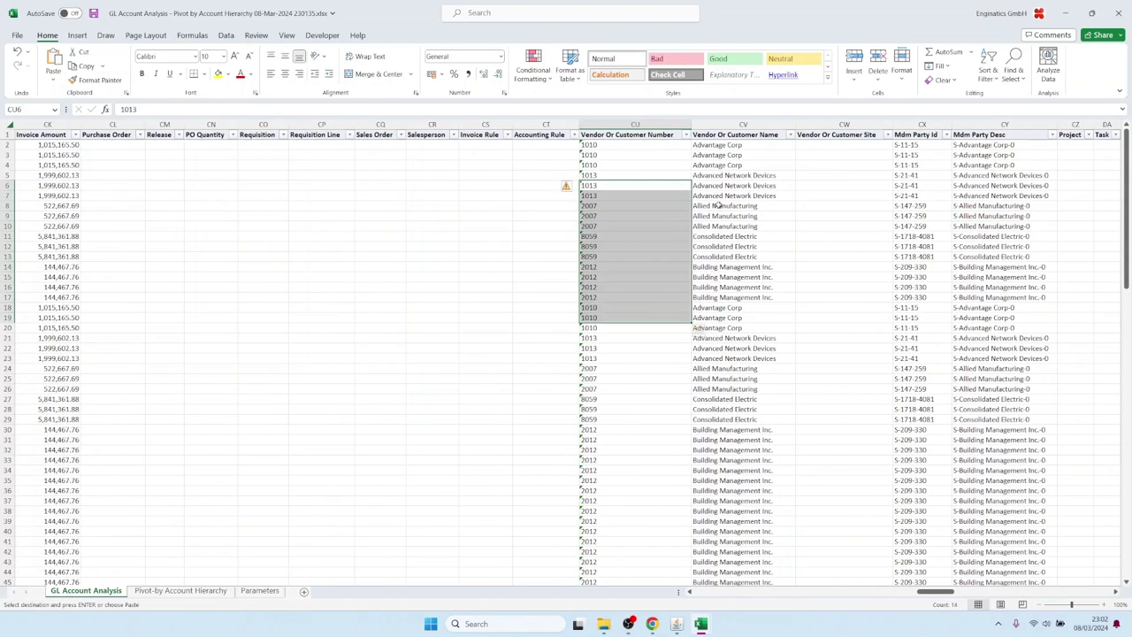
drag(734, 185, 730, 380)
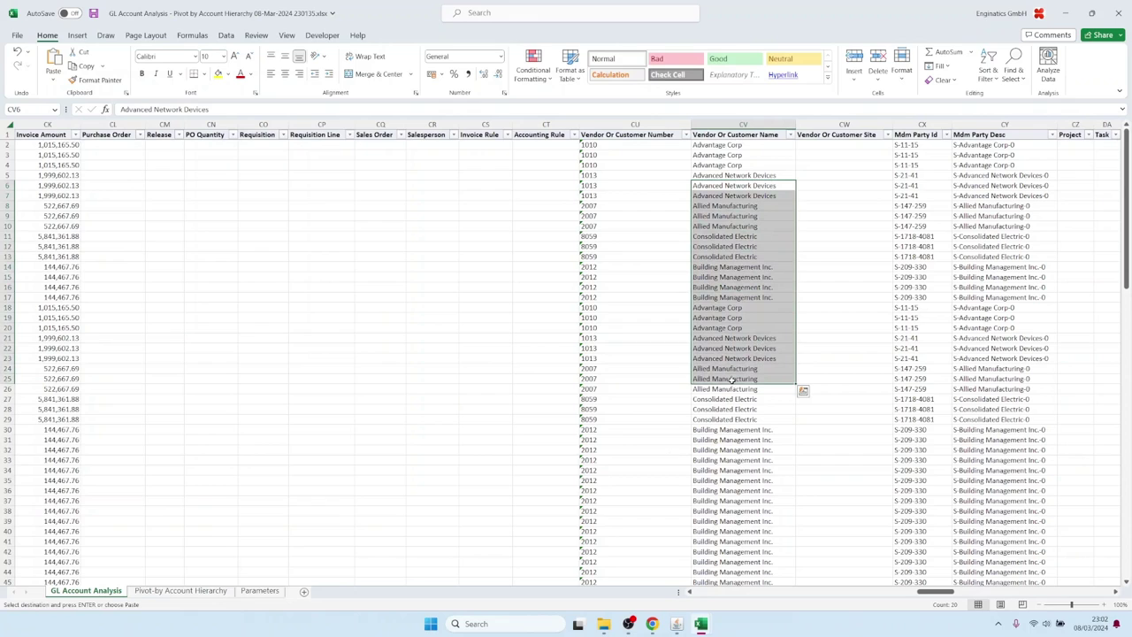
mouse_move(676, 623)
click(654, 626)
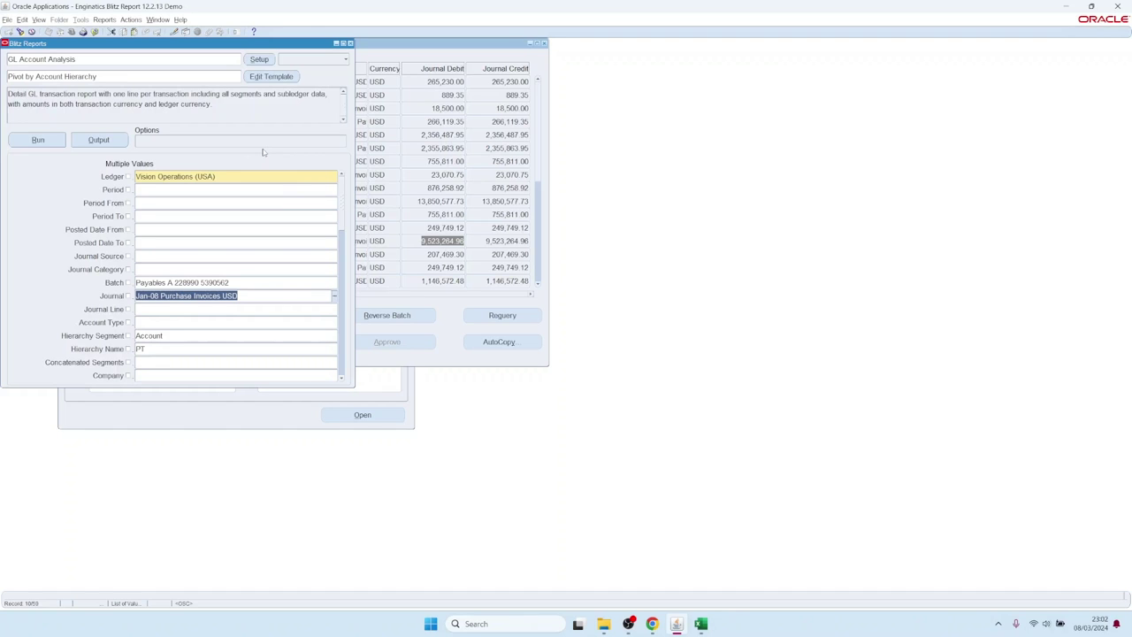
- Browse the report list without changing it, then open the GL Account Analysis setup showing its SQL
double_click(108, 58)
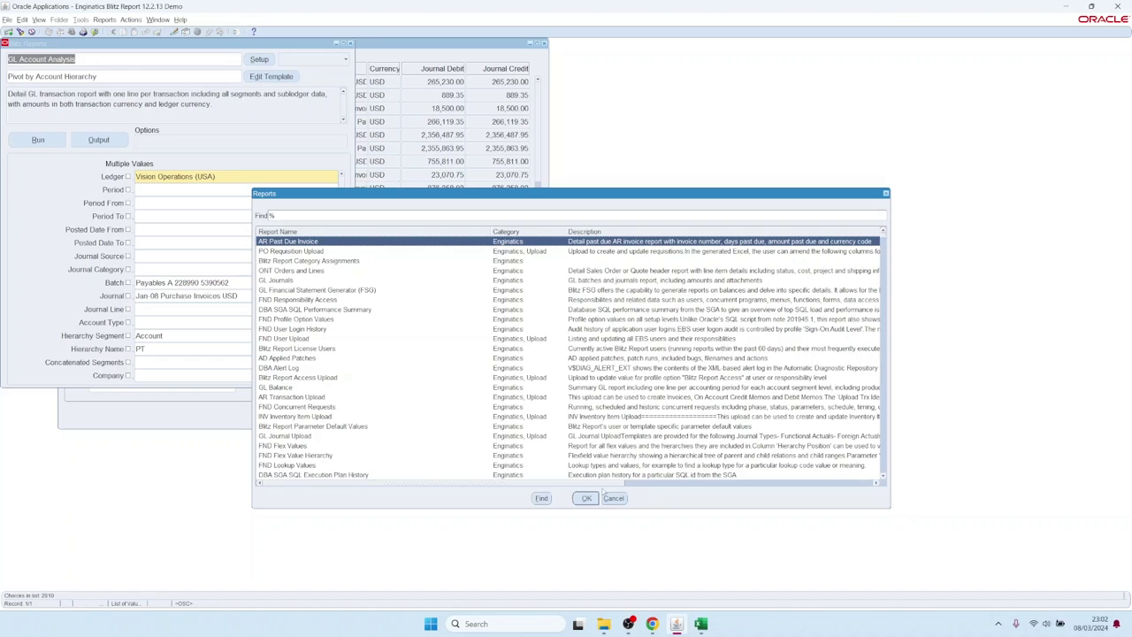
click(613, 498)
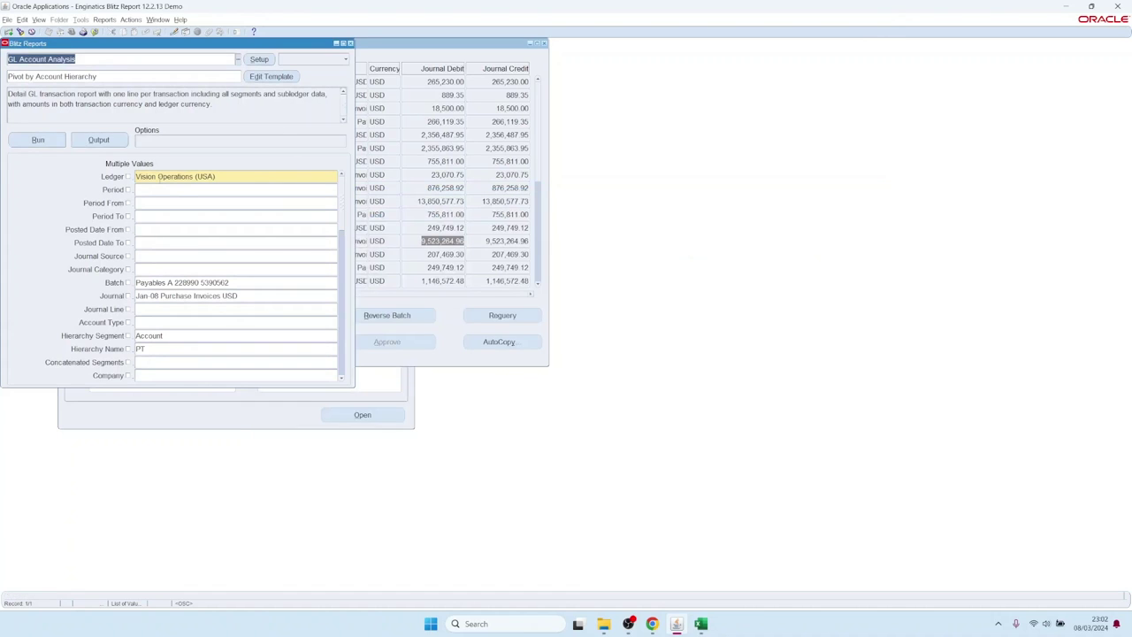
click(260, 58)
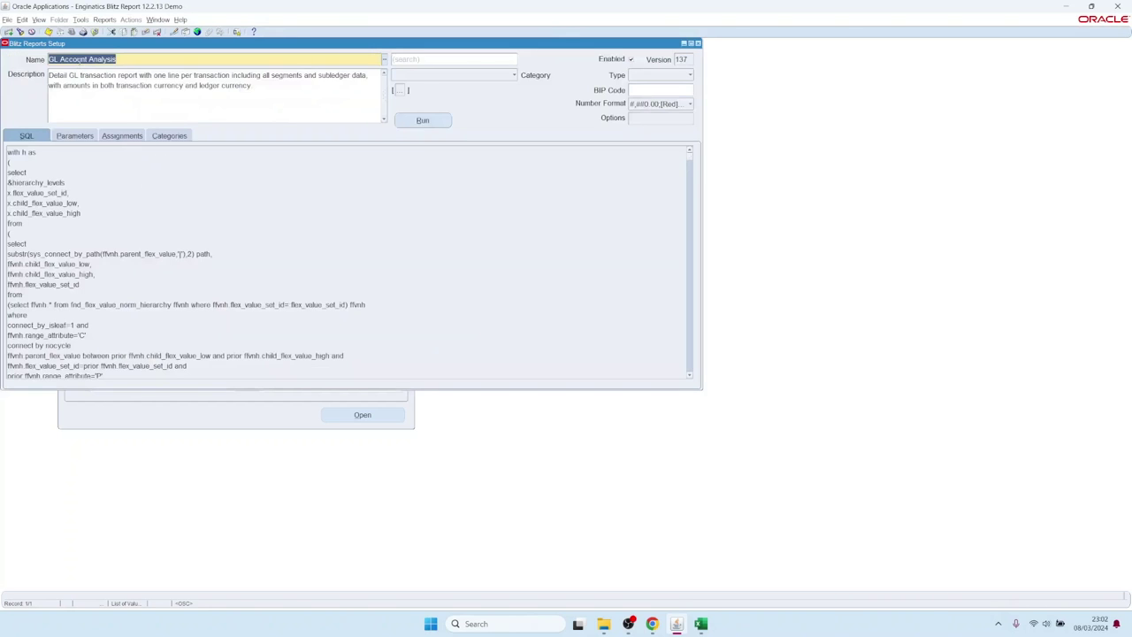
- Start a new report definition named AP test with SQL 'select * from ap_suppliers'
click(84, 153)
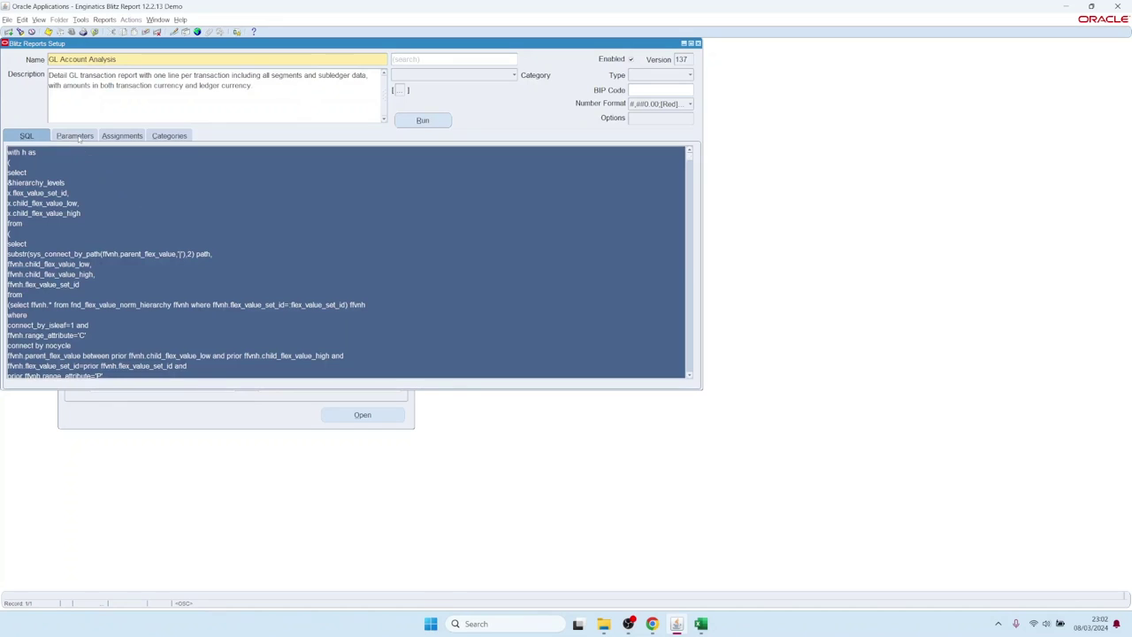
click(77, 137)
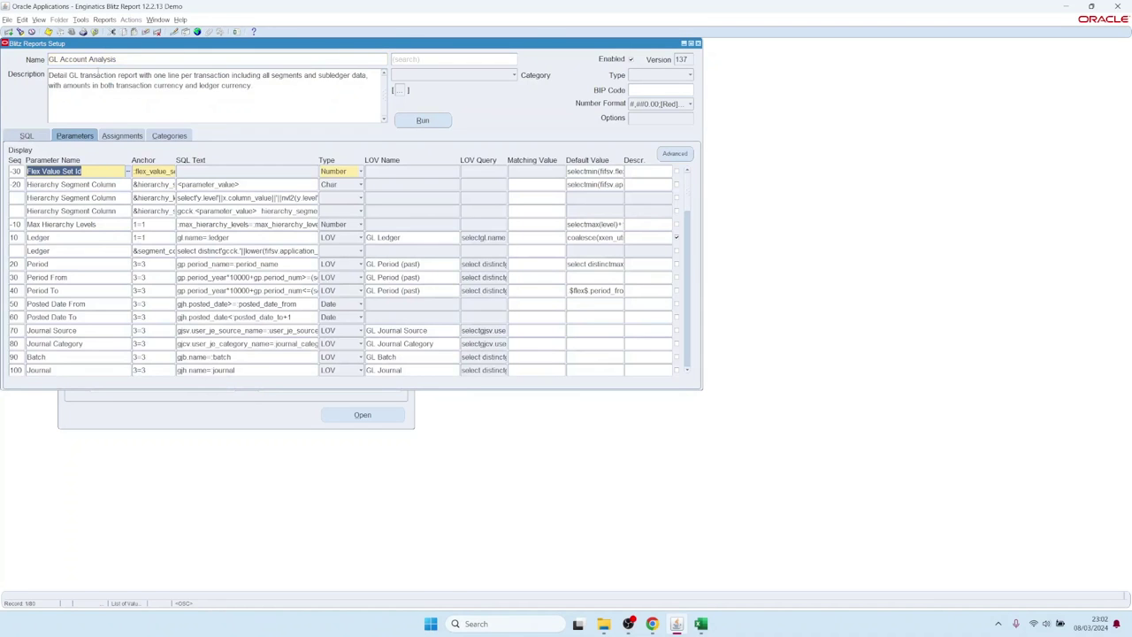
click(103, 60)
key(ctrl+Down)
text(AP test)
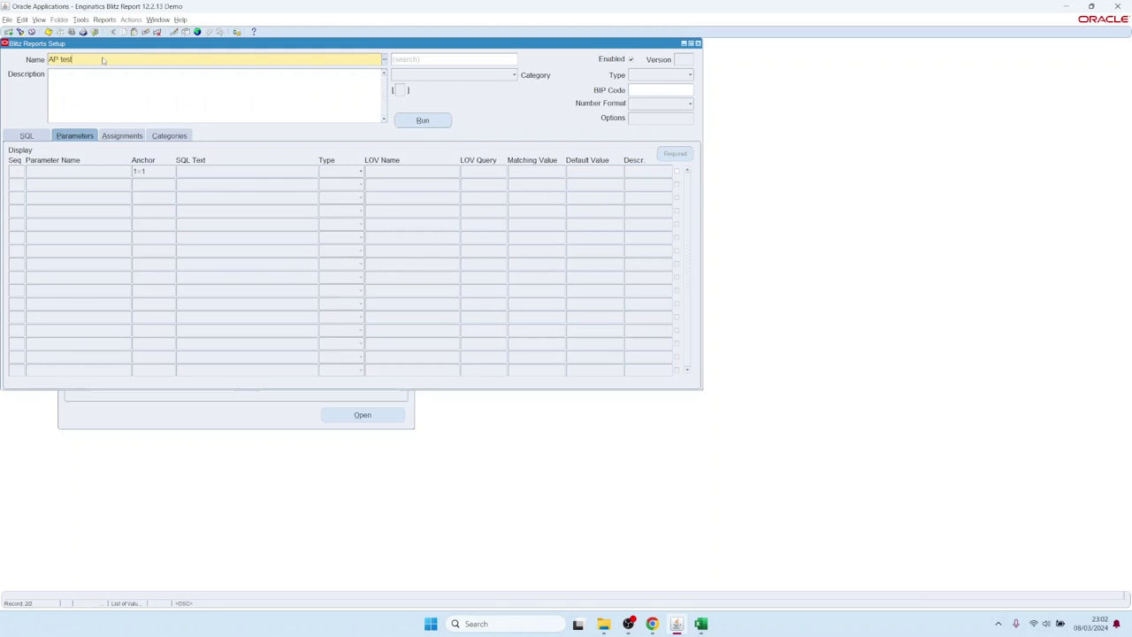
key(Tab)
text(select )
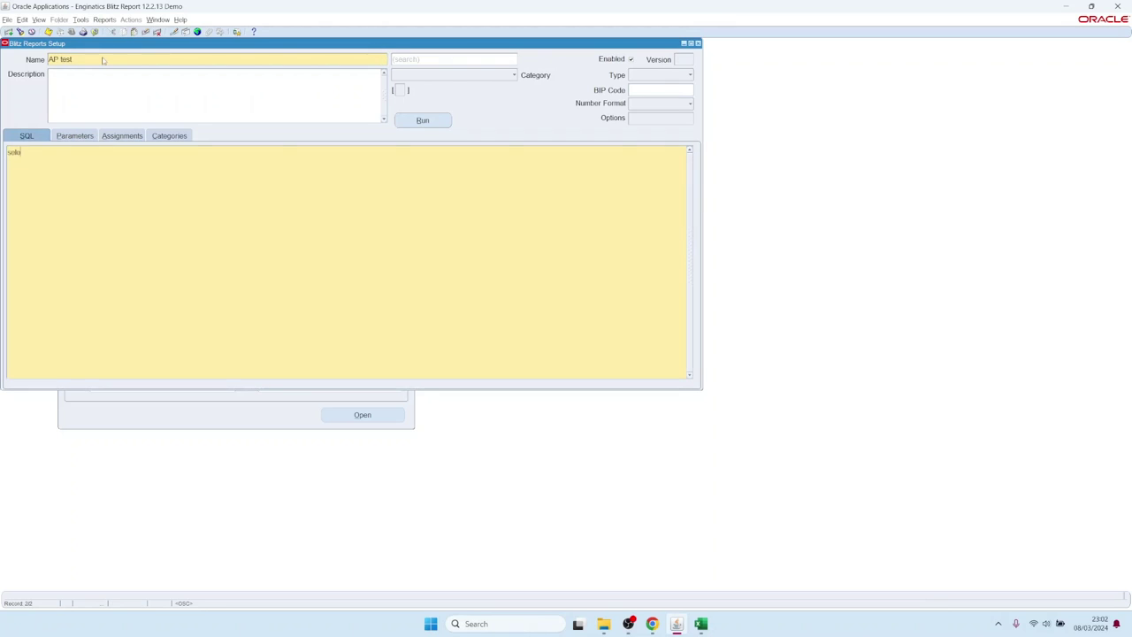
text(* from ap)
text(_suppliers)
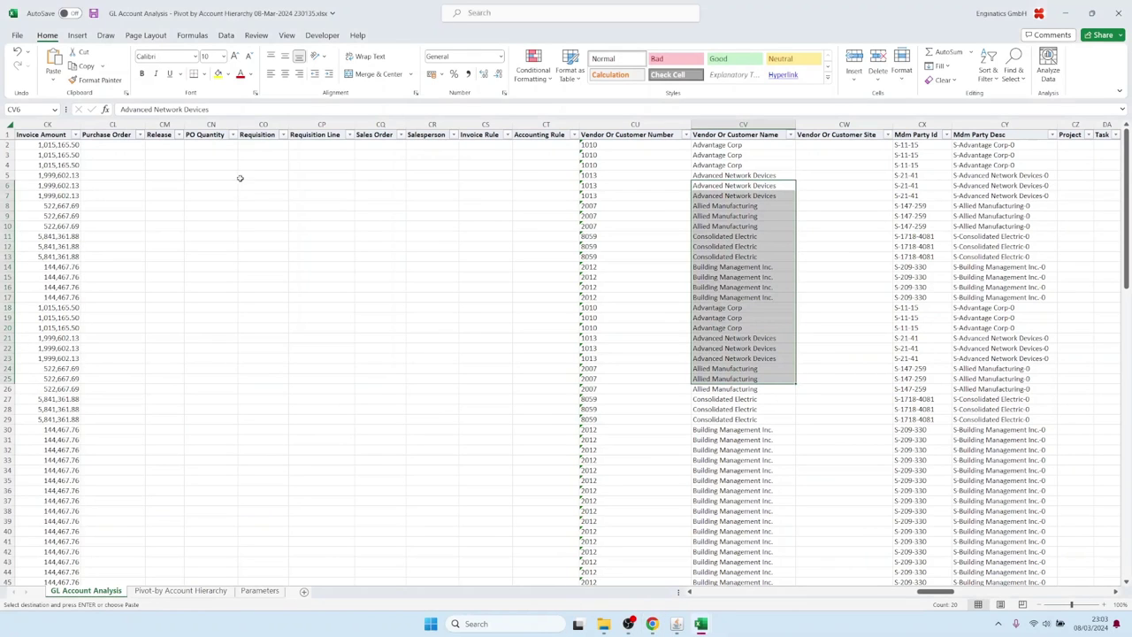
- Copy the vendor names in rows 12–25 of AP test, check the B8 timestamp, and return to Oracle
click(471, 279)
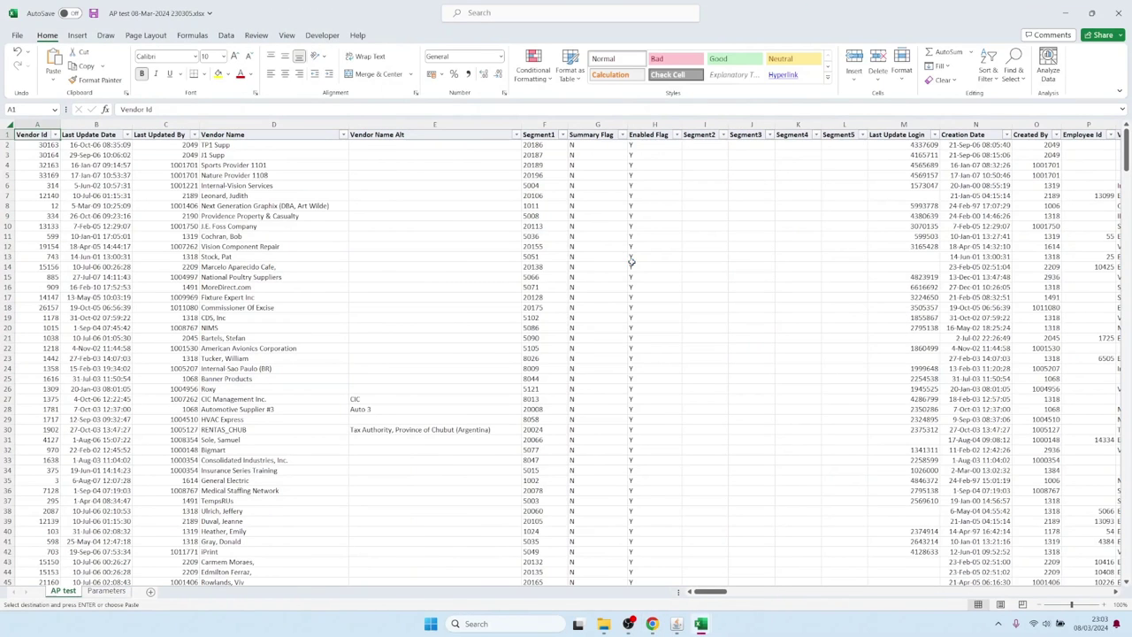
drag(248, 247, 265, 378)
key(ctrl+c)
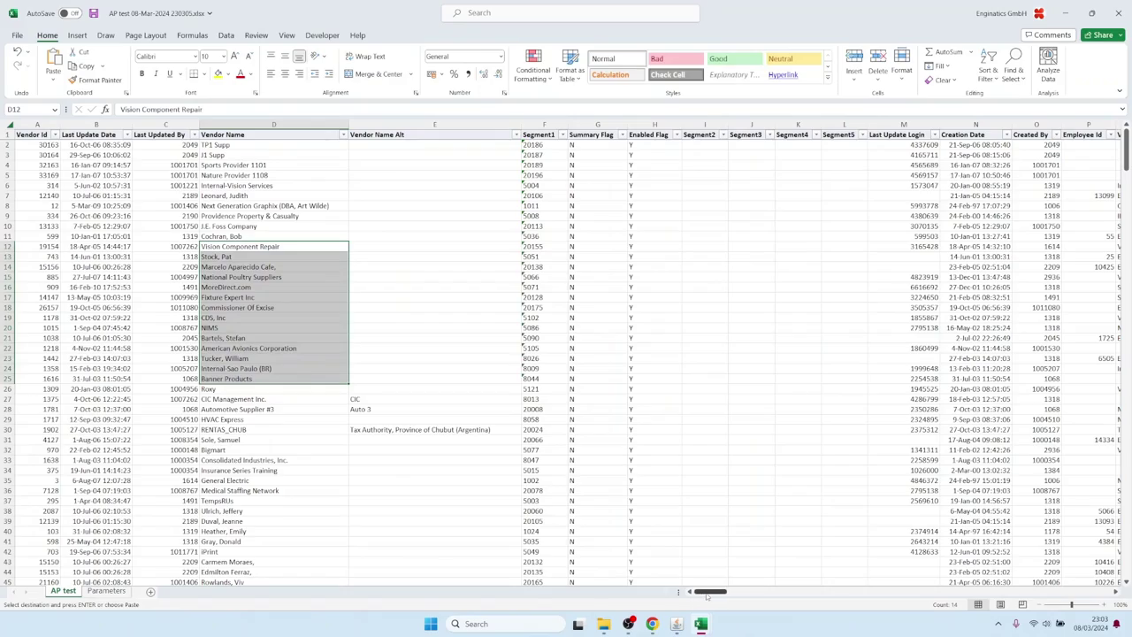
mouse_move(708, 591)
mouse_down()
mouse_move(856, 610)
mouse_move(707, 608)
mouse_up()
click(98, 209)
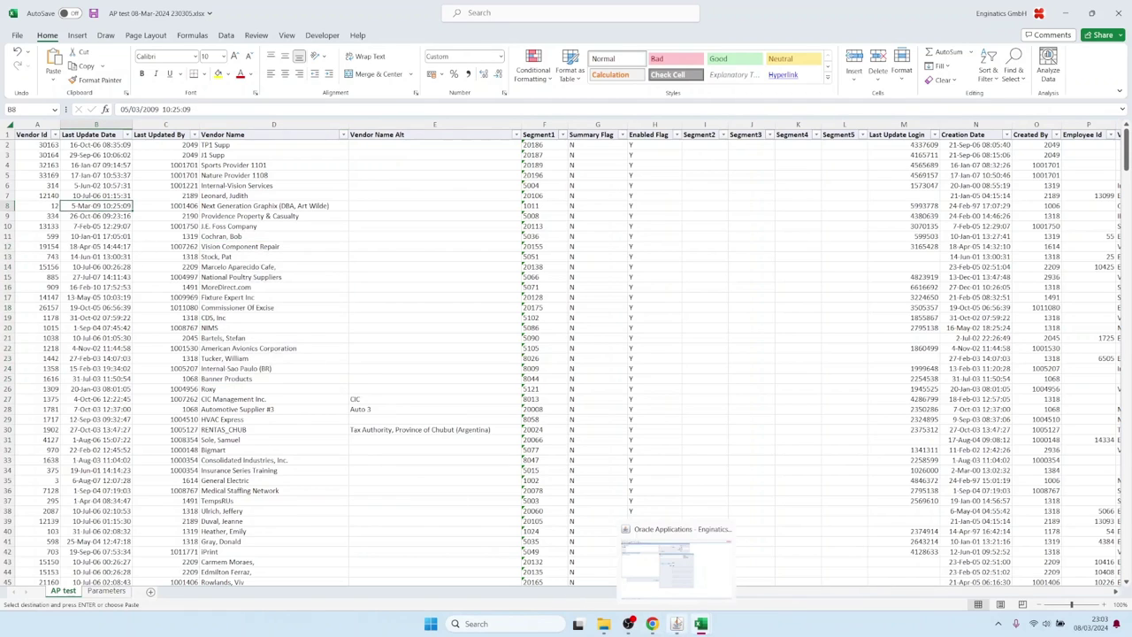
click(669, 585)
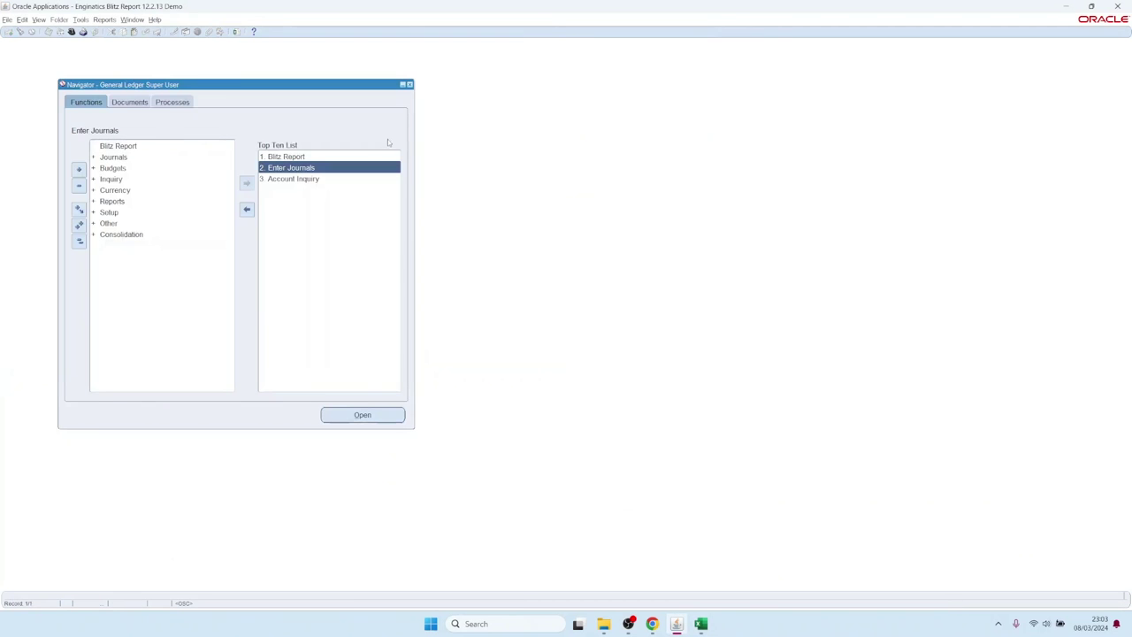
- Open Blitz Report and choose PO Requisition Upload from the Upload category
double_click(297, 157)
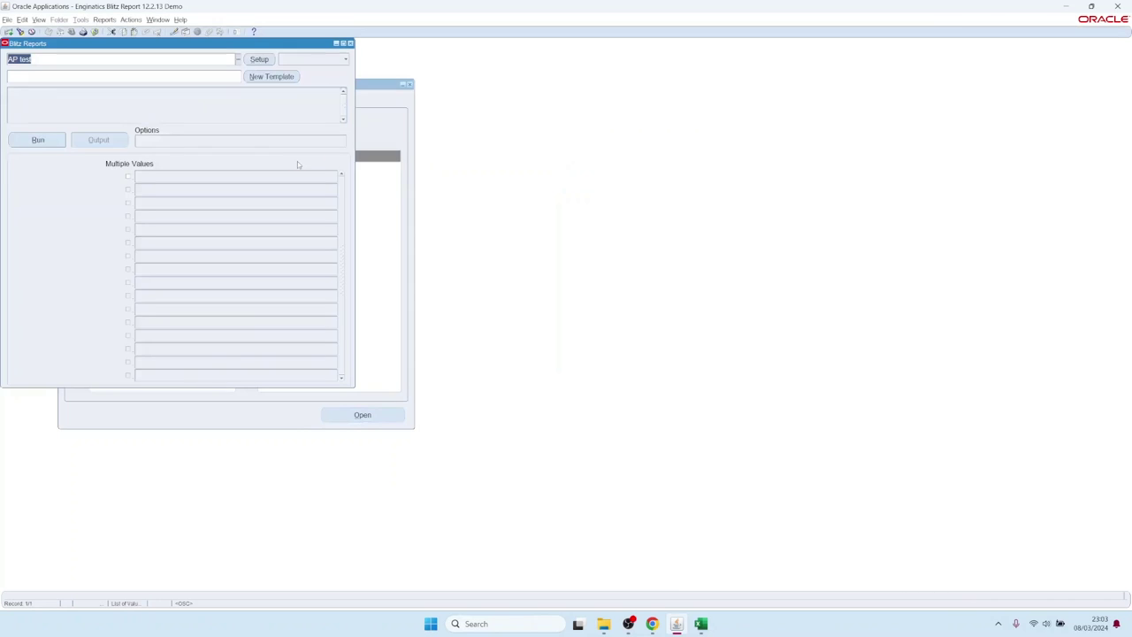
click(299, 63)
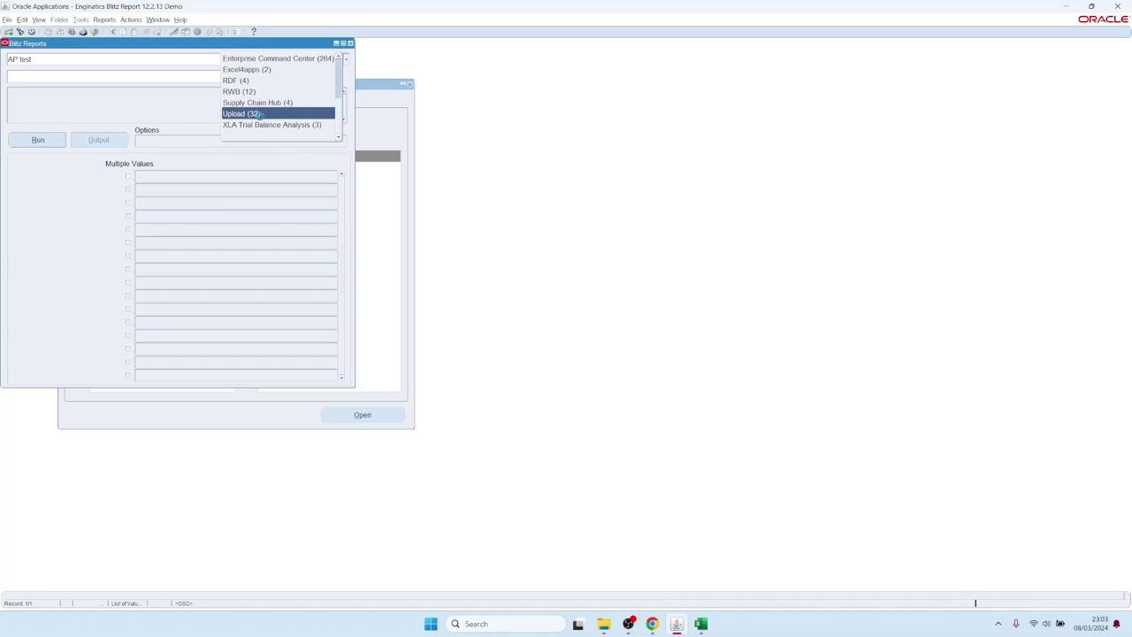
click(260, 114)
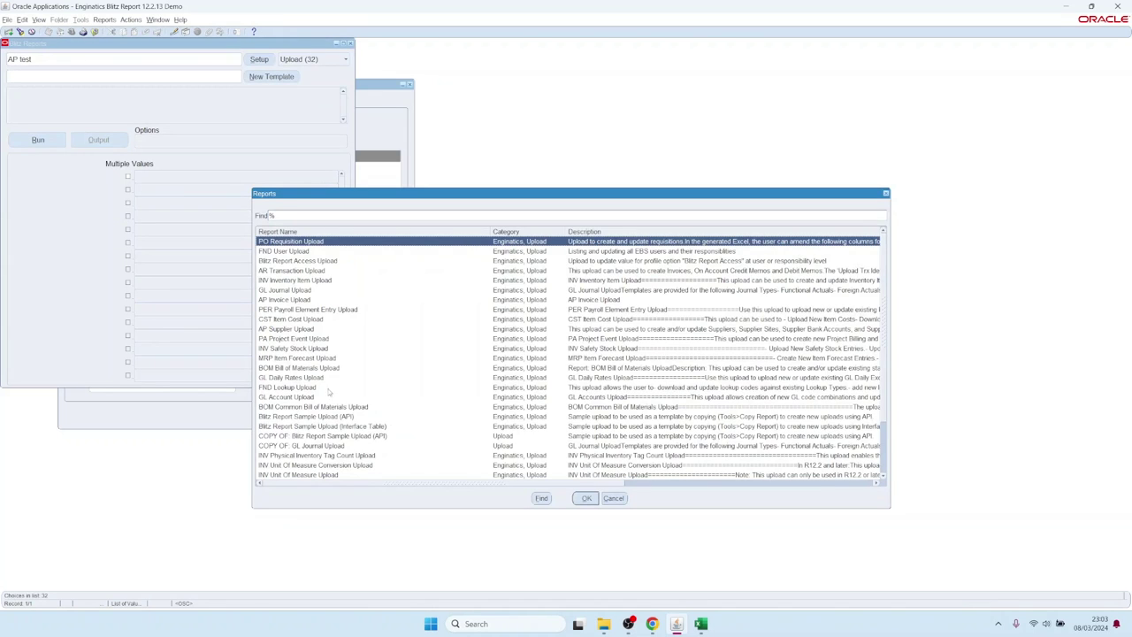
double_click(283, 245)
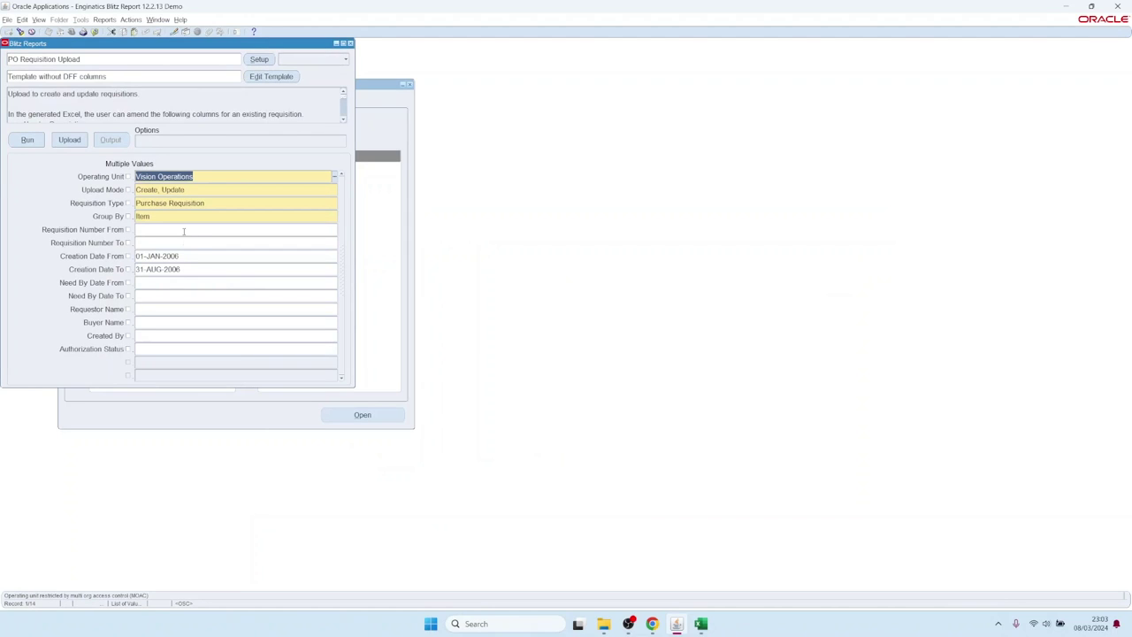
- Set Upload Mode to Create, Update and run the PO Requisition Upload report
key(Tab)
key(ctrl+l)
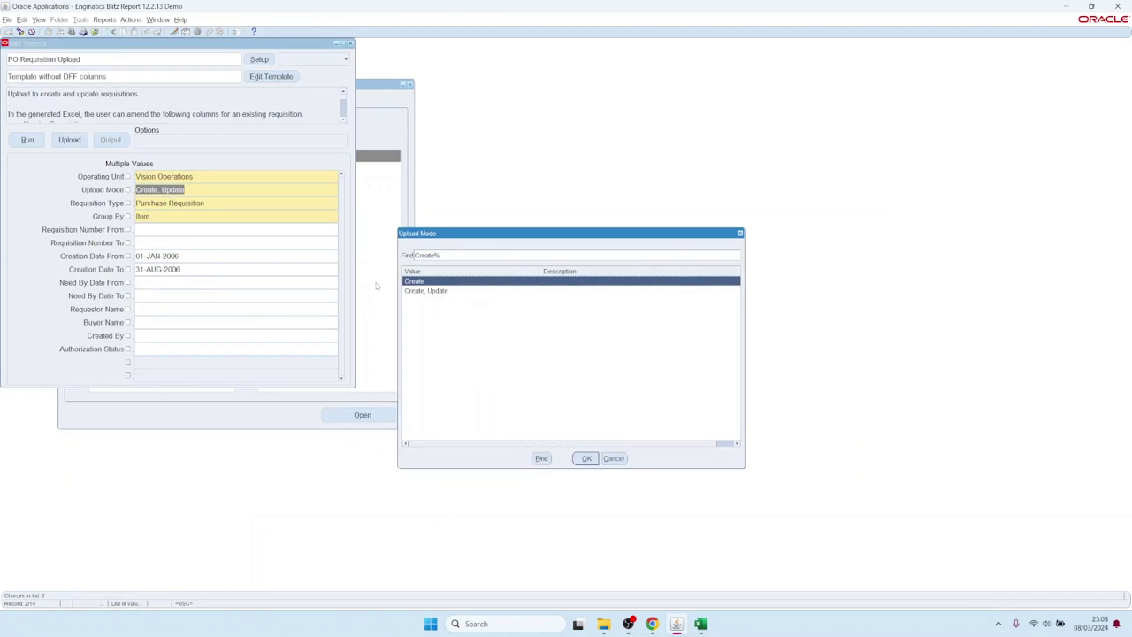
click(428, 292)
click(587, 458)
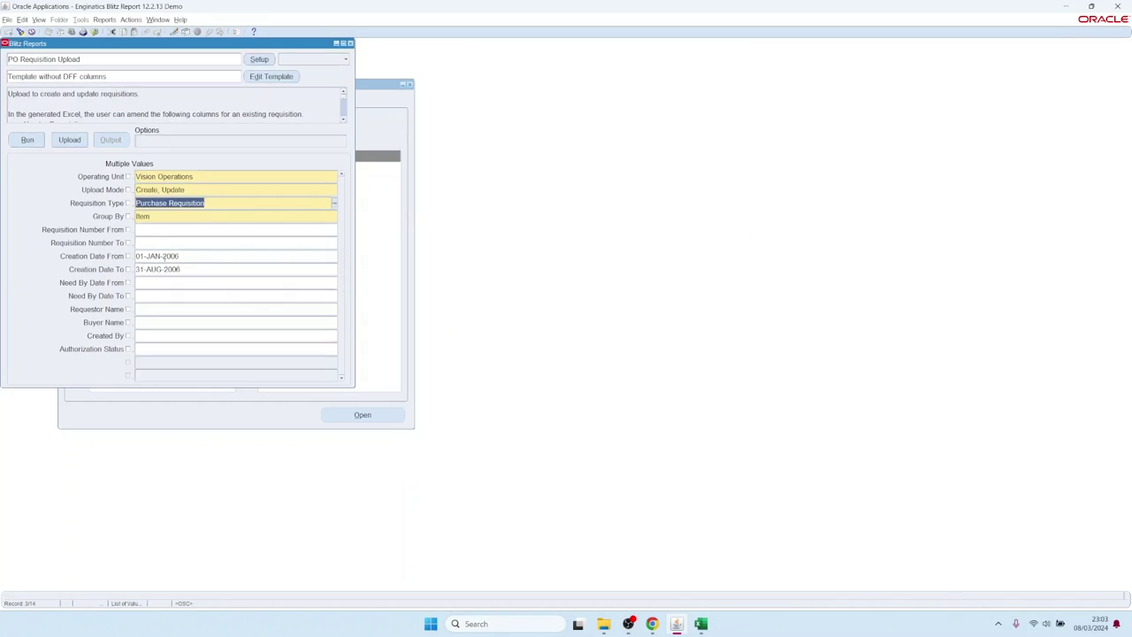
click(173, 258)
key(Down)
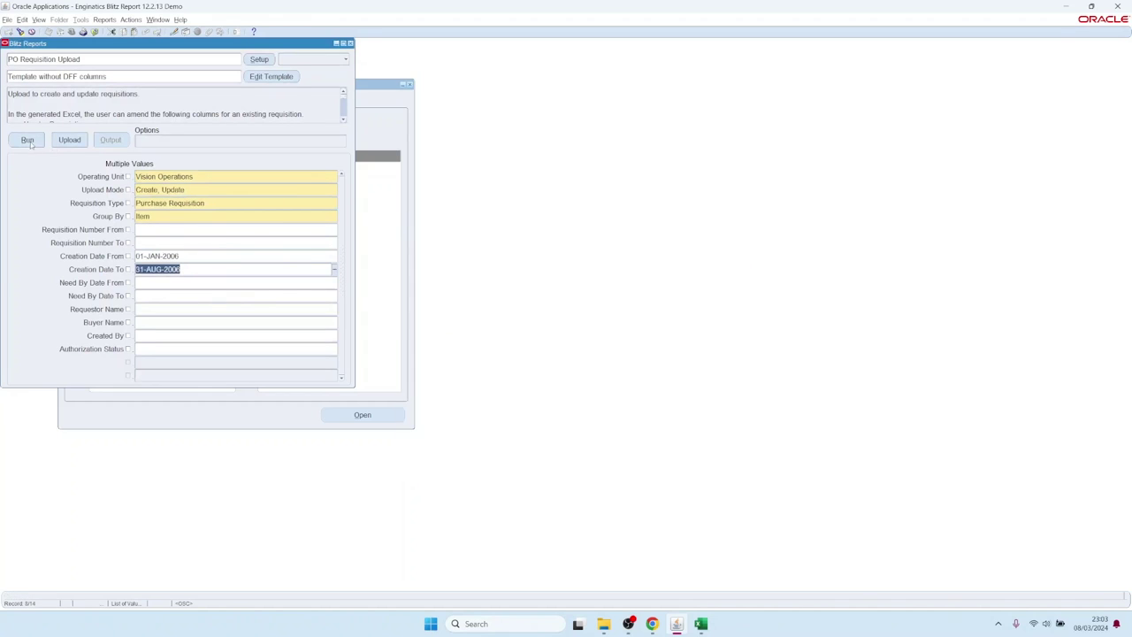
click(30, 142)
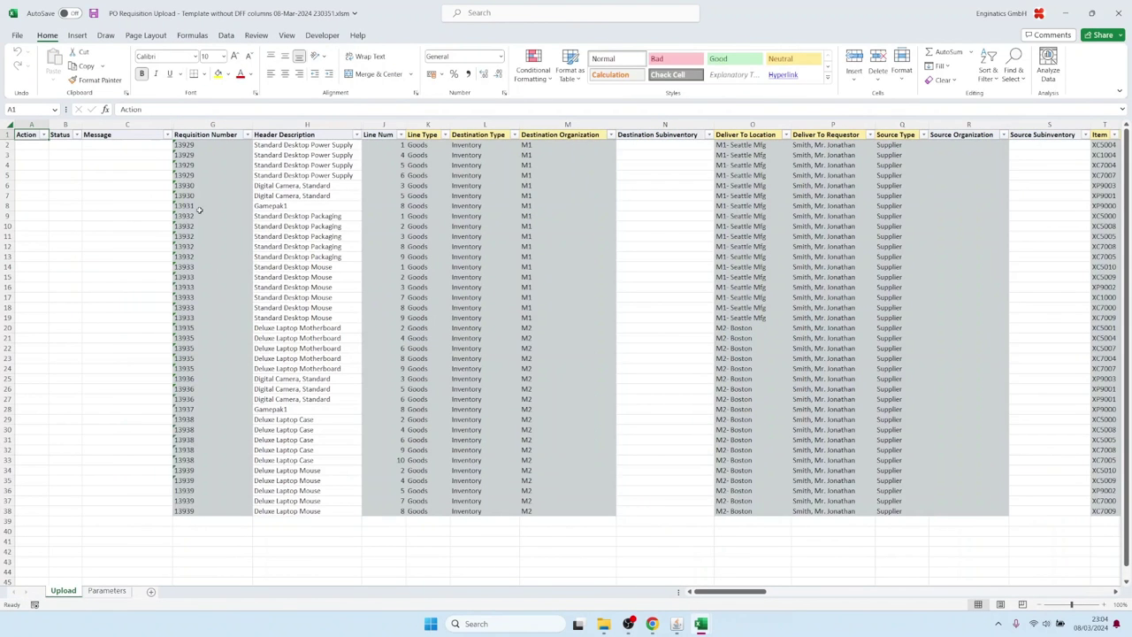
- Change the Header Description to Test in H8 and copy it down through H18
drag(209, 195, 215, 421)
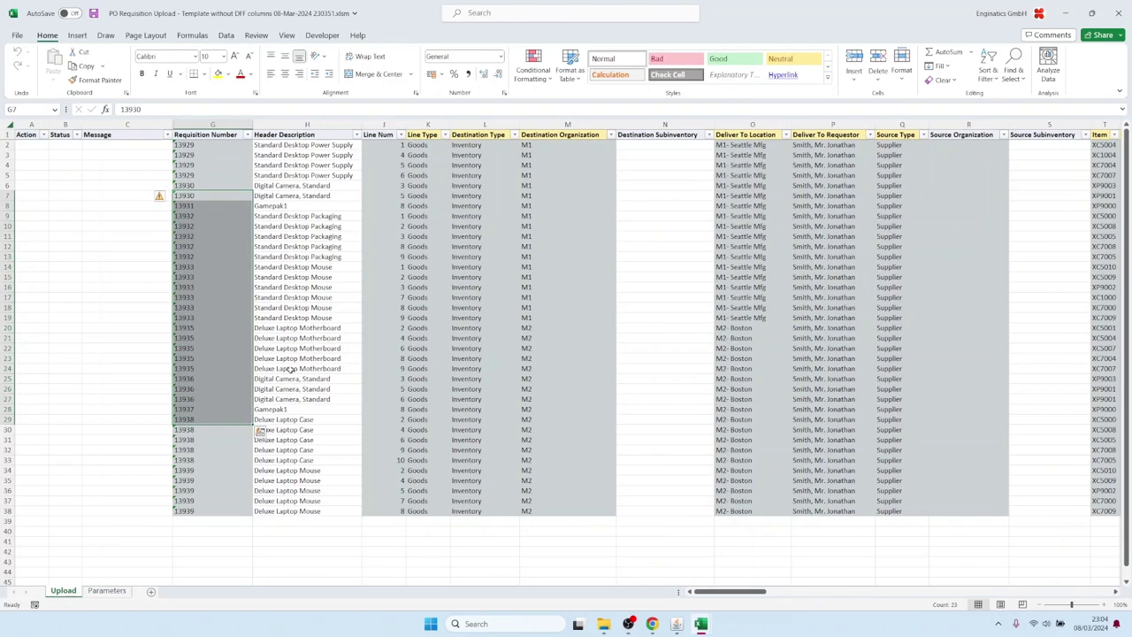
drag(427, 135, 546, 134)
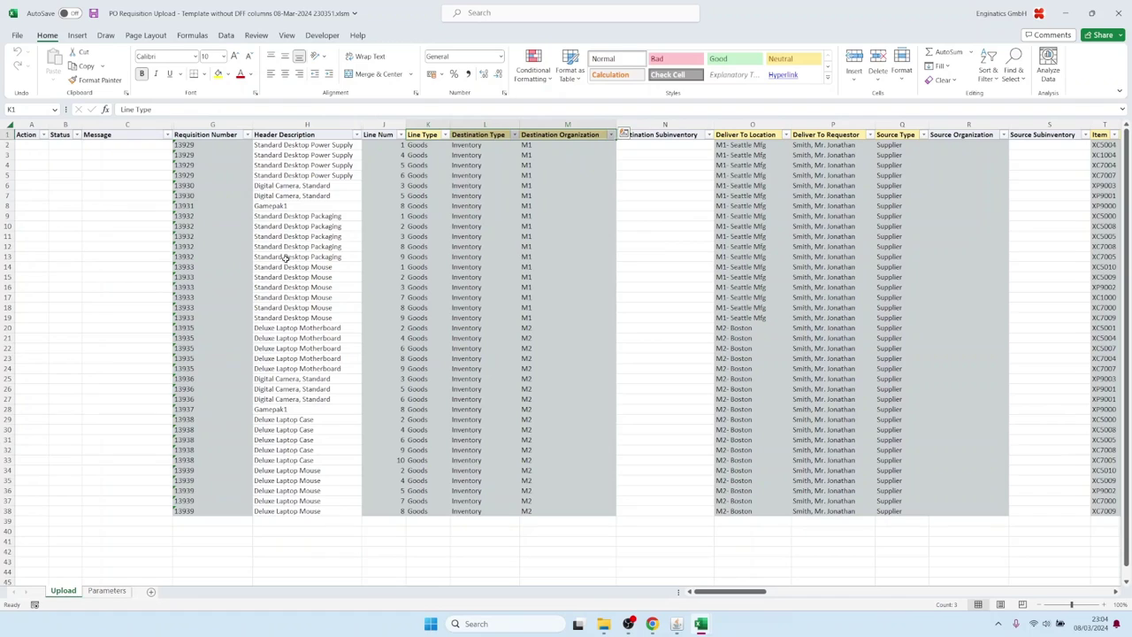
drag(291, 215, 296, 331)
drag(314, 411, 314, 398)
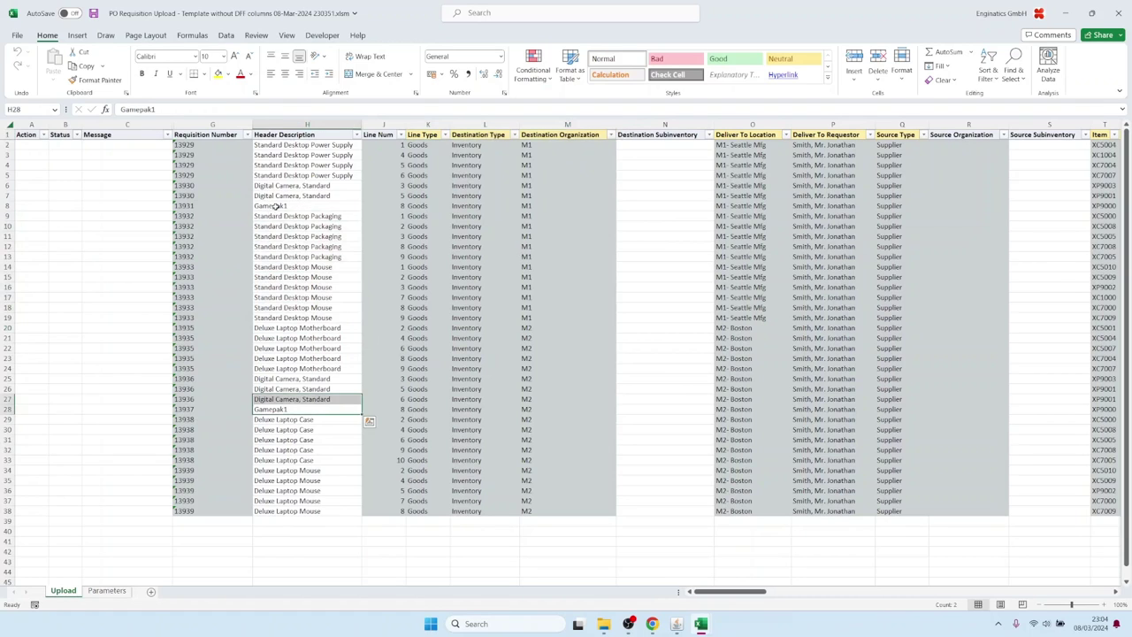
click(276, 206)
text(Test)
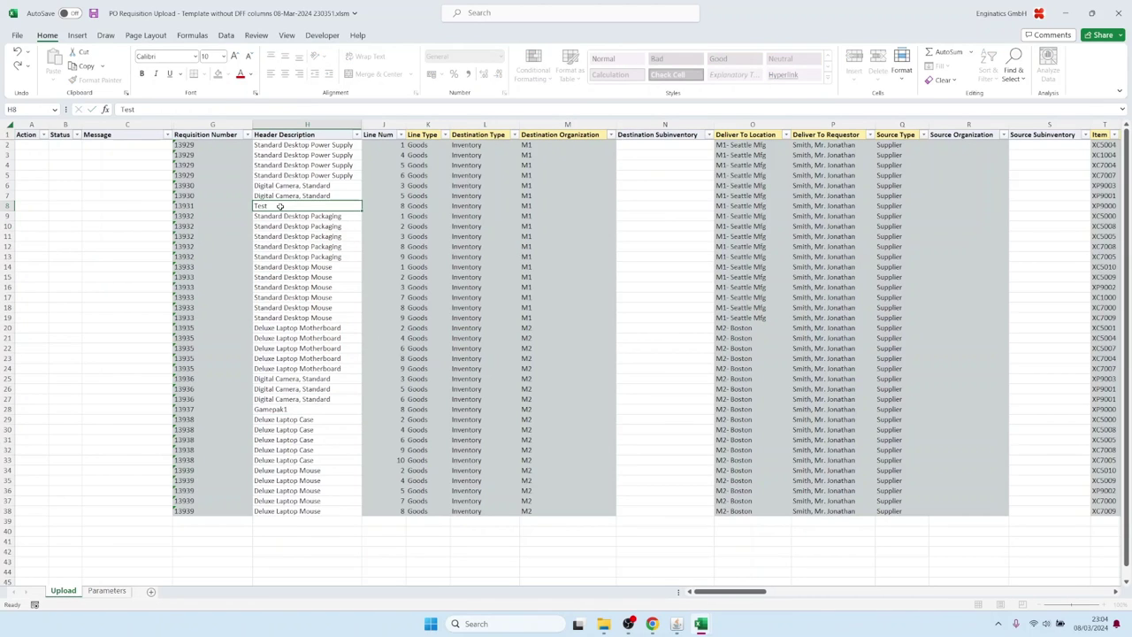
key(Return)
click(279, 206)
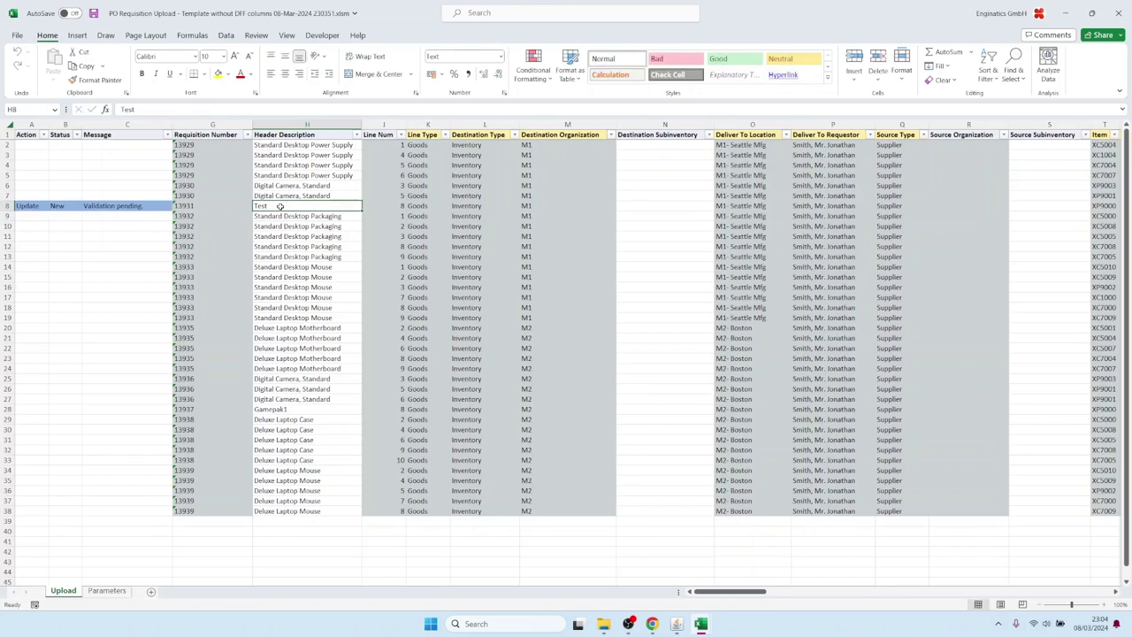
key(shift+Down)
key(ctrl+c)
key(shift+Down)
key(shift+Down)
key(shift+Down)
key(ctrl+v)
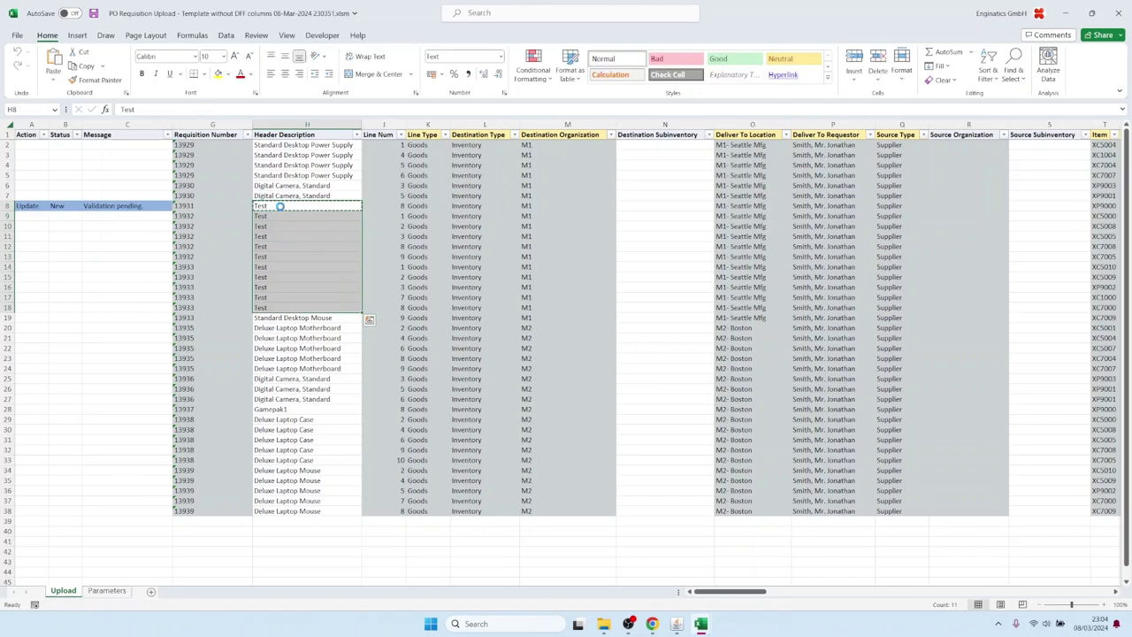
key(Escape)
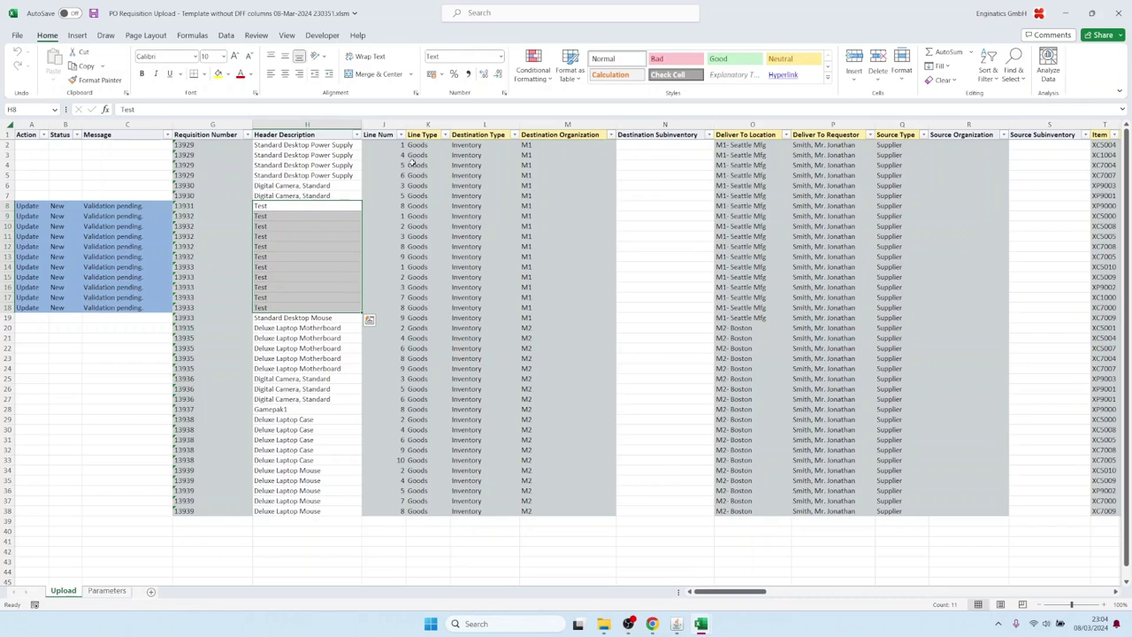
- Copy the requisition lines in rows 3–4 and paste them as new rows 39–40
click(413, 165)
key(shift+Up)
key(shift+Right)
key(shift+Right)
key(shift+Right)
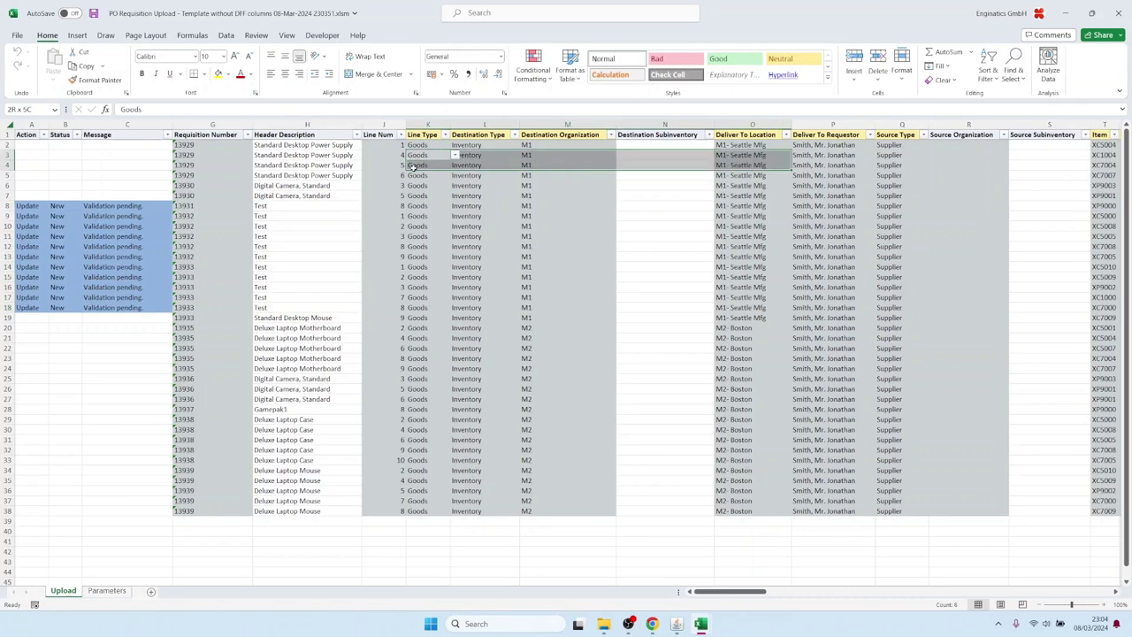
key(shift+Right)
key(shift+Right)
key(shift+Right)
key(shift+Right)
key(shift+Right)
key(shift+Right)
key(shift+Right)
key(shift+Right)
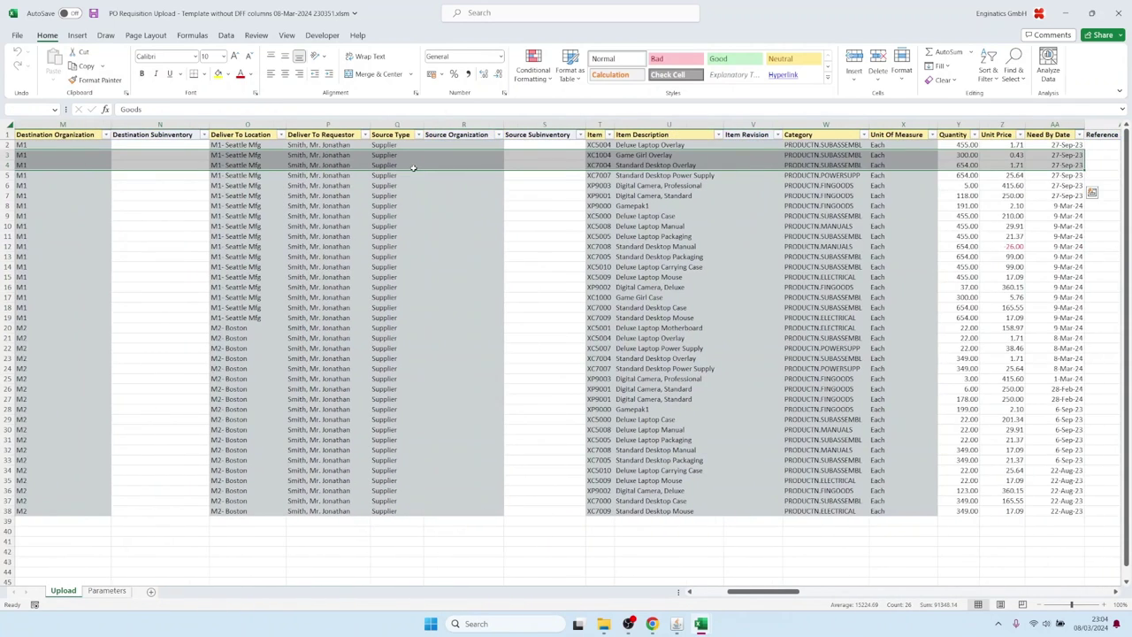
scroll(413, 167, right, 1)
key(ctrl+c)
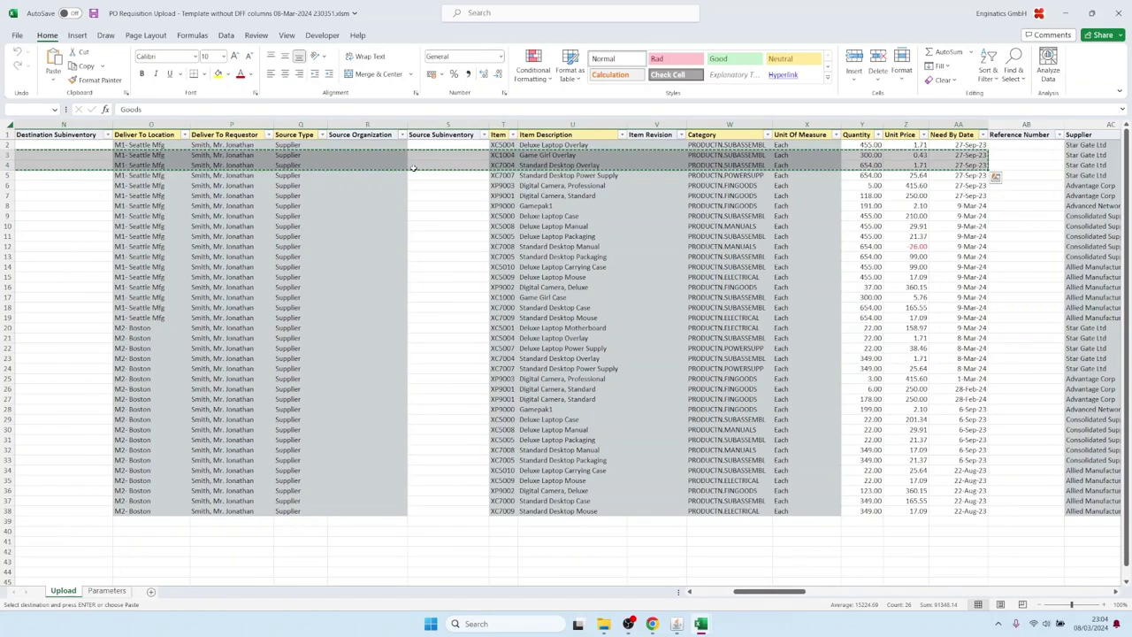
key(Home)
click(413, 516)
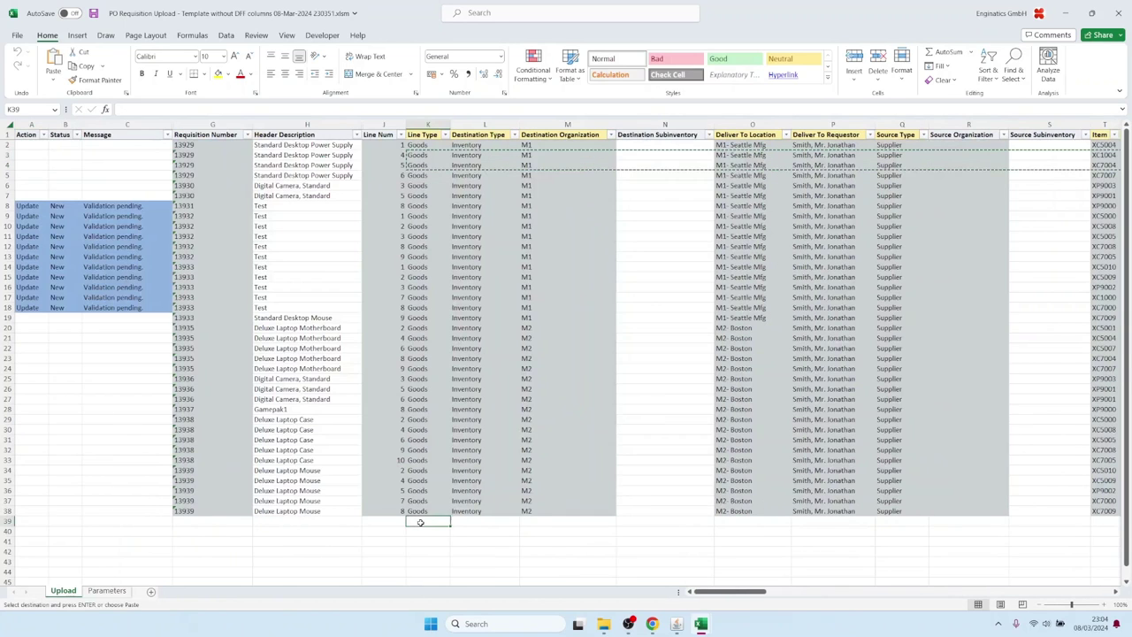
key(Return)
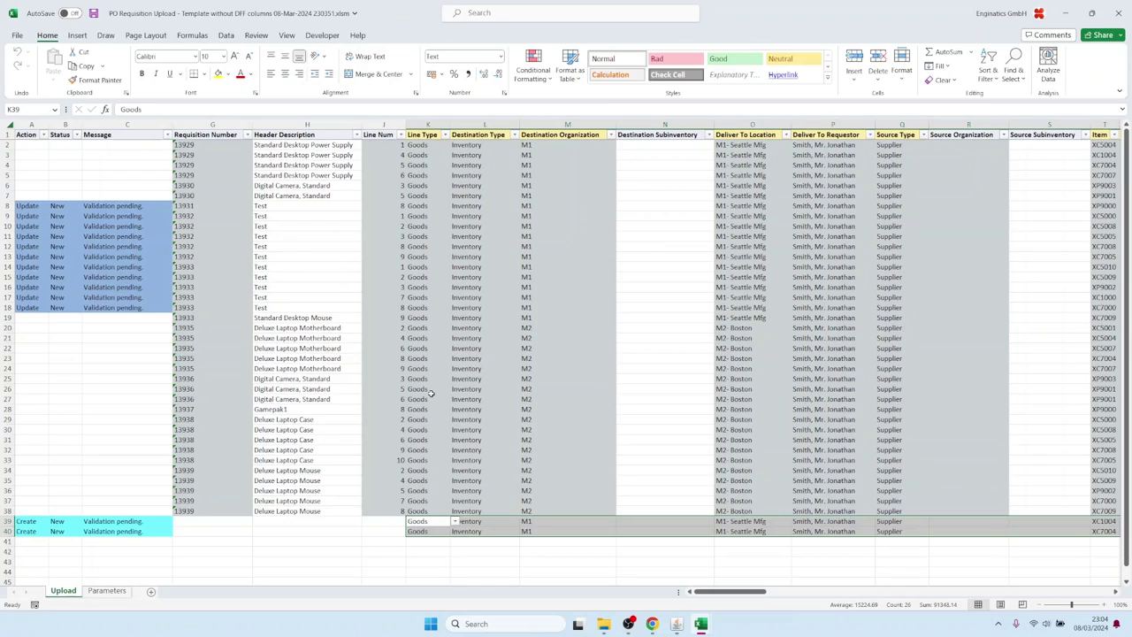
- Start row 41 as a Goods line for organization m1, delivered to Buenos Aires, sourced from Supplier
scroll(432, 398, down, 2)
click(427, 480)
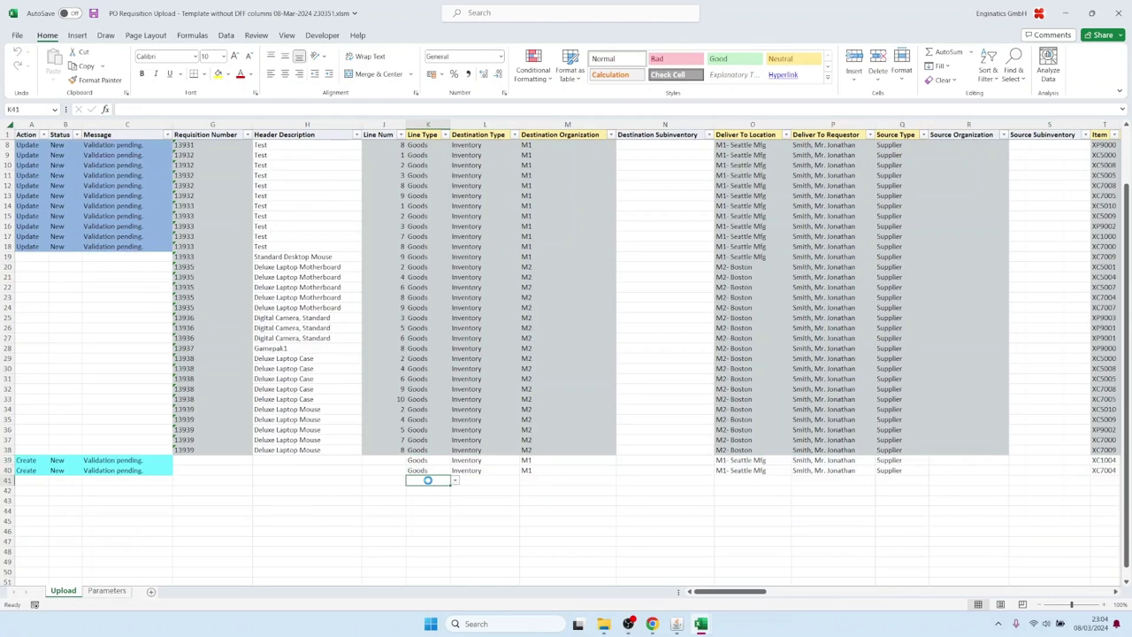
key(Down)
key(Down)
key(Down)
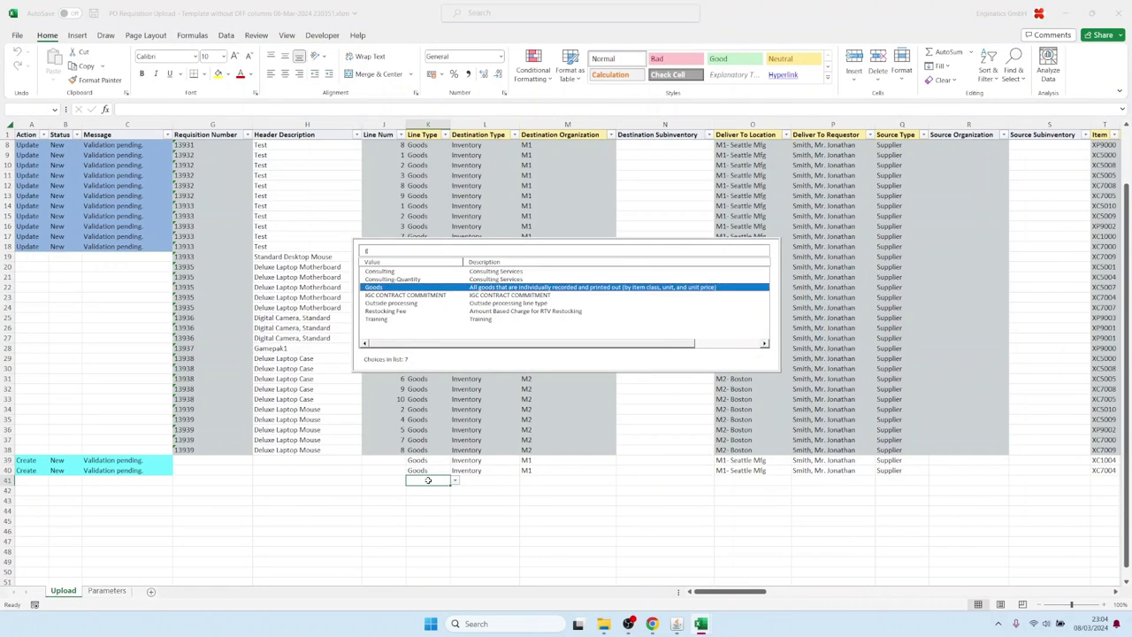
key(Return)
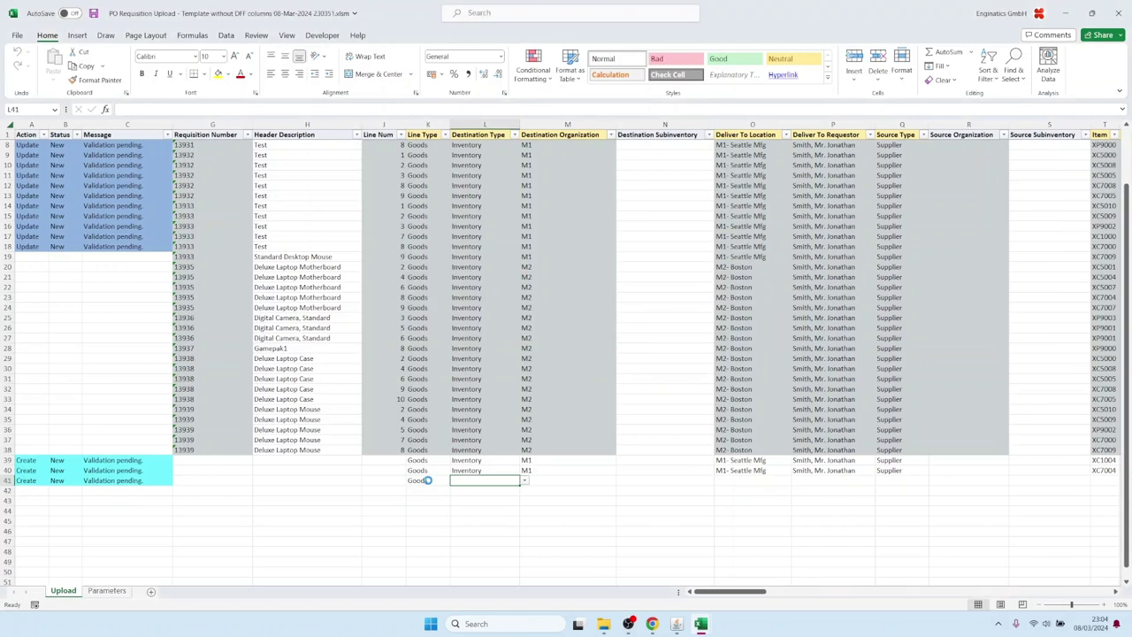
key(Down)
key(Down)
key(Return)
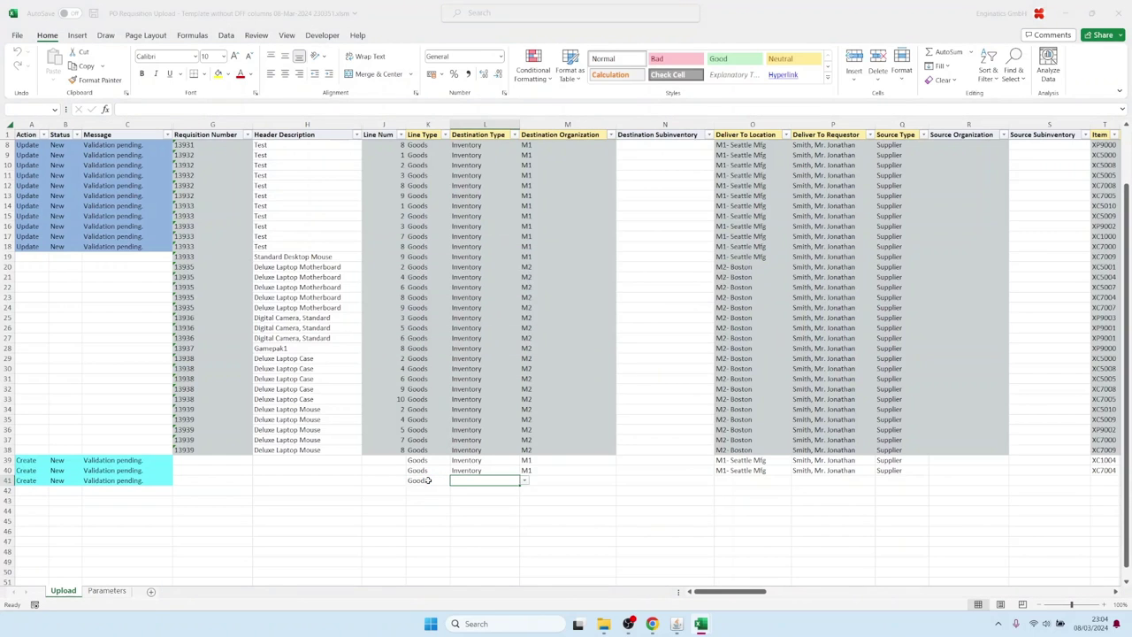
text(m1)
key(Tab)
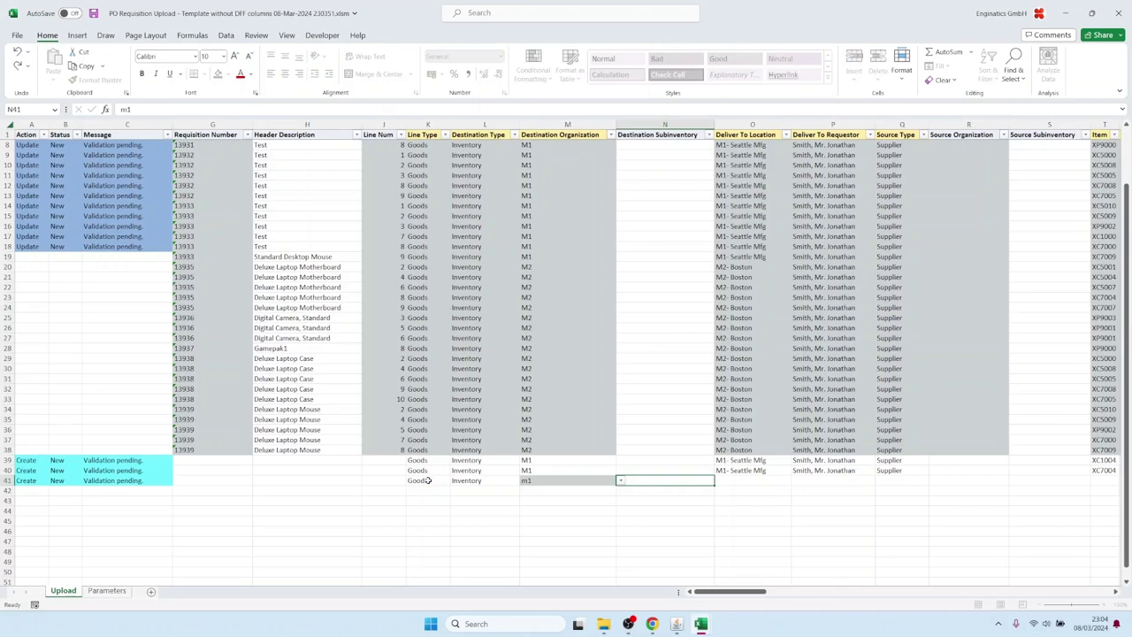
key(Tab)
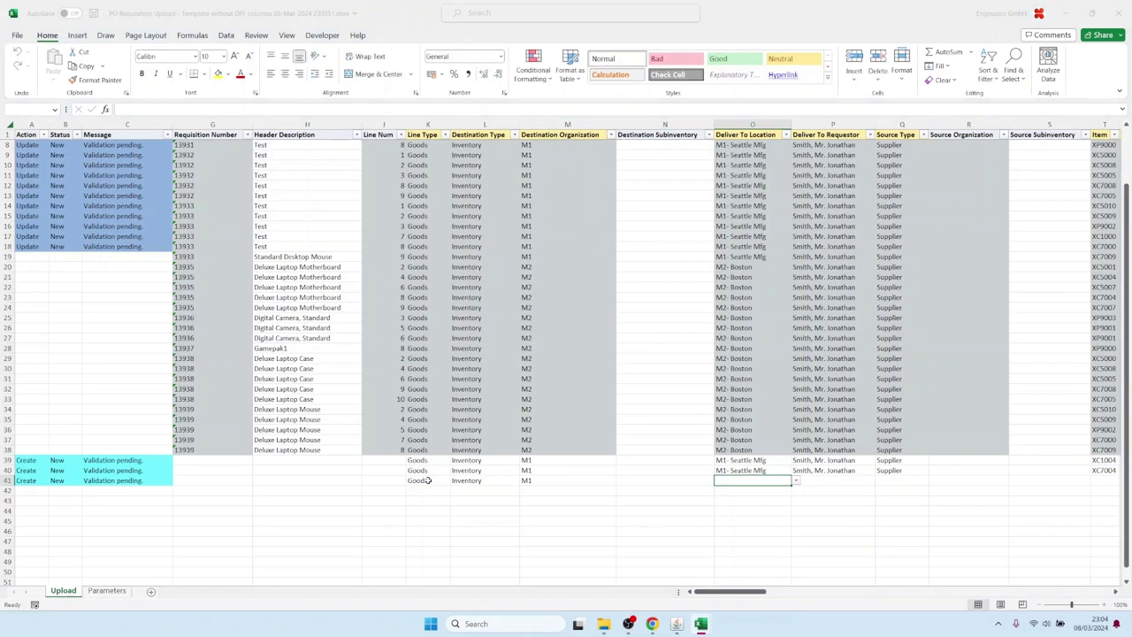
text(Buenos Aires)
key(Tab)
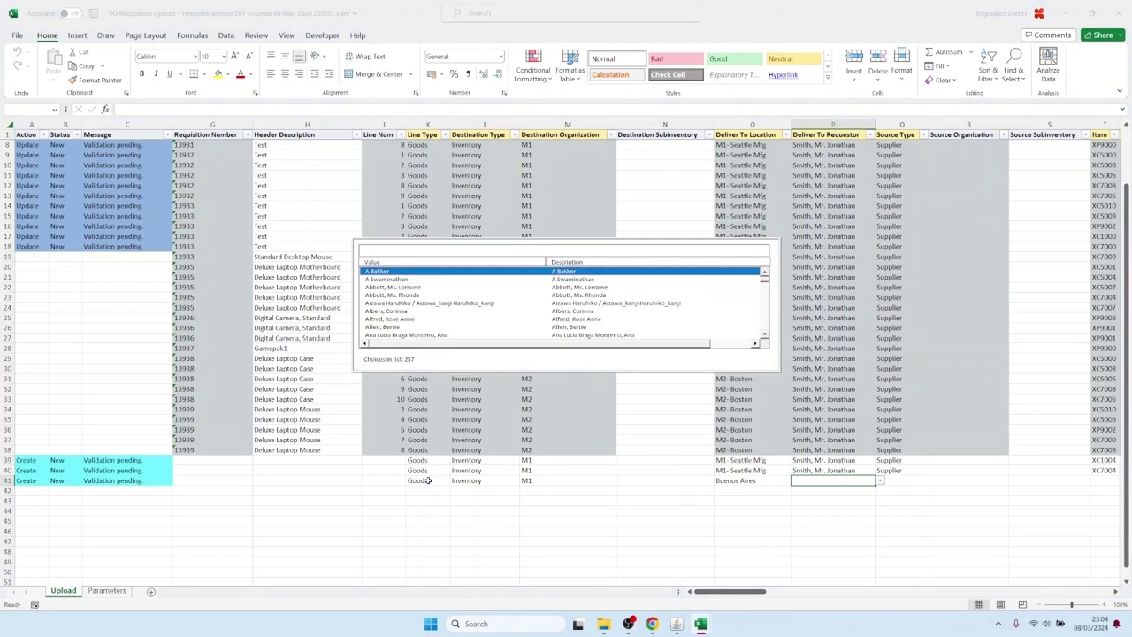
key(Escape)
key(Tab)
text(supplier)
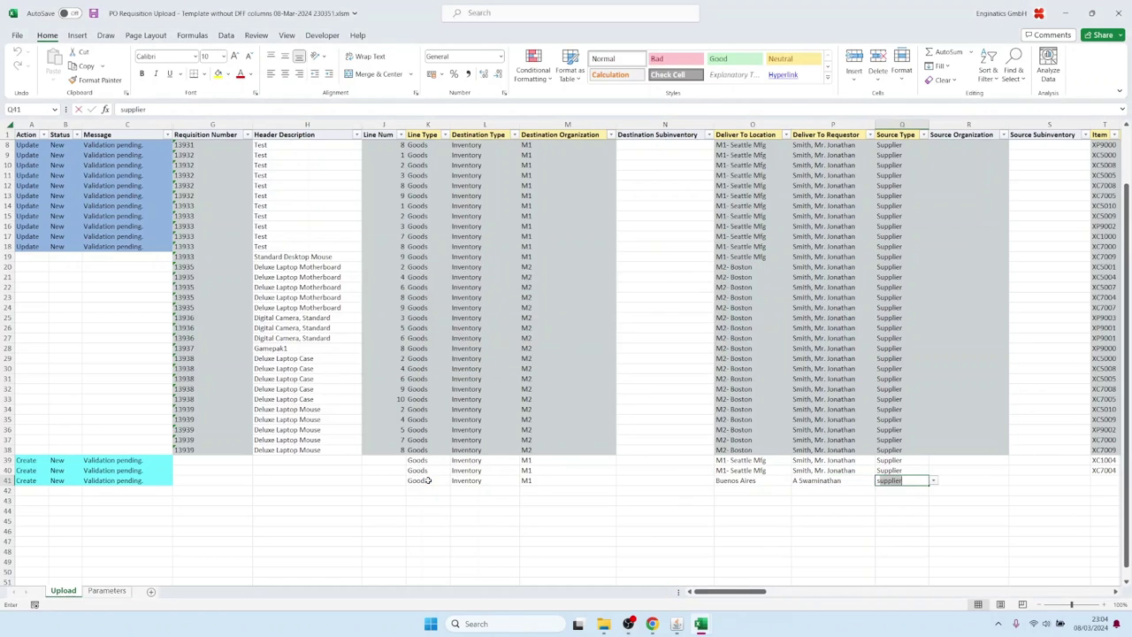
key(Tab)
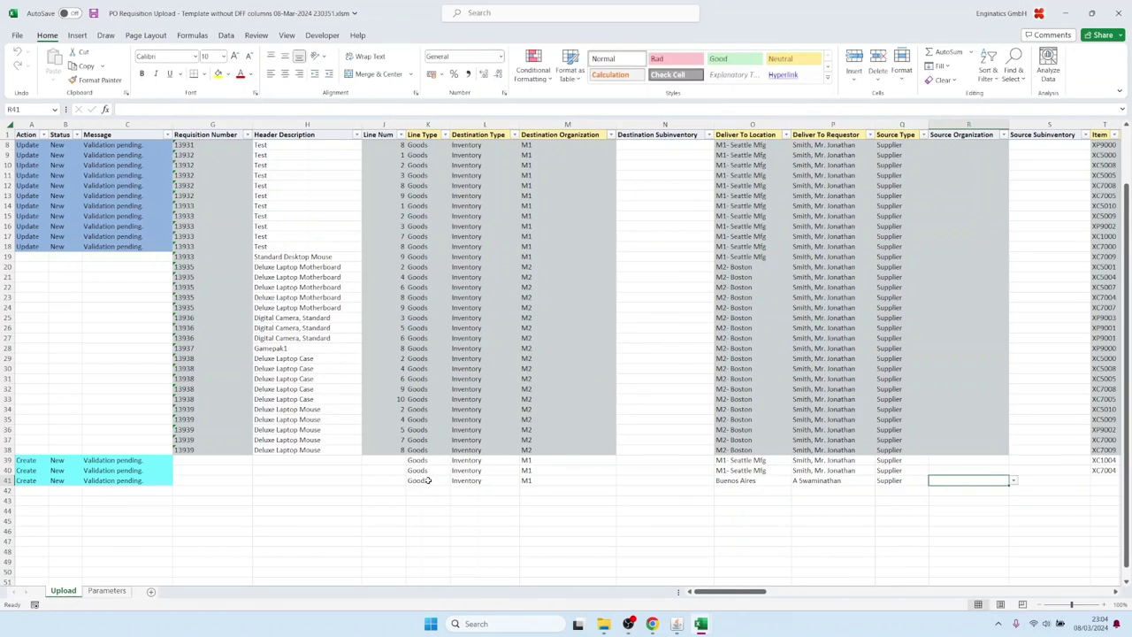
- Set row 41's item to Ford F150 2004, quantity 1, keeping the 36,000 unit price
key(Tab)
key(Tab)
key(Tab)
key(Tab)
key(Tab)
key(Tab)
key(shift+Tab)
key(shift+Tab)
key(shift+Tab)
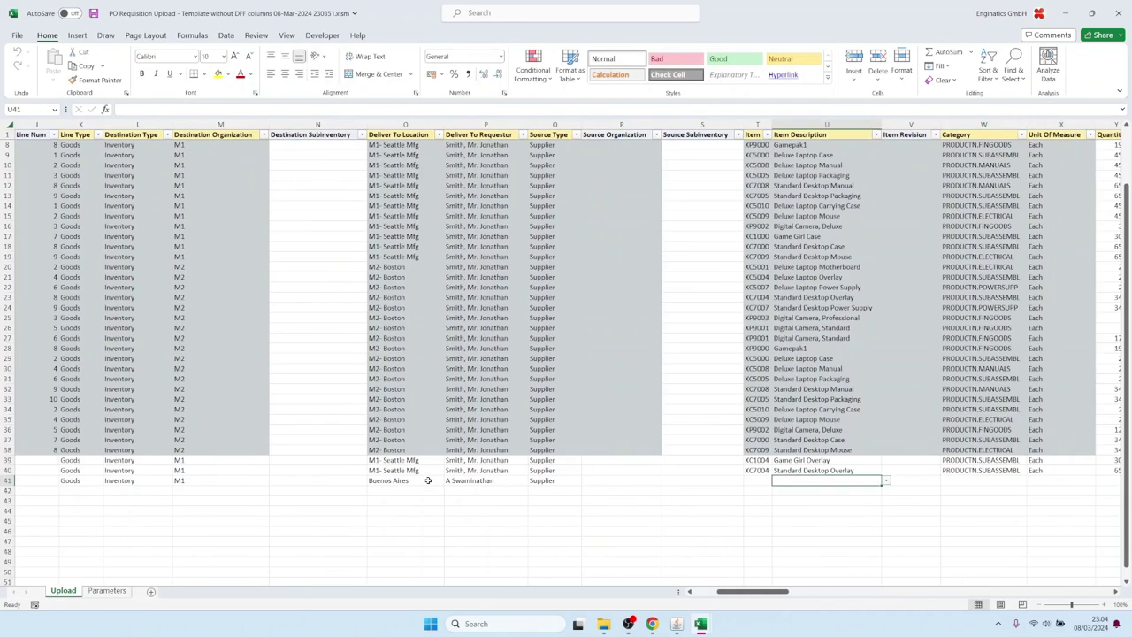
key(Tab)
key(Tab)
key(Tab)
key(shift+Tab)
key(shift+Tab)
key(shift+Tab)
key(shift+Tab)
key(shift+Tab)
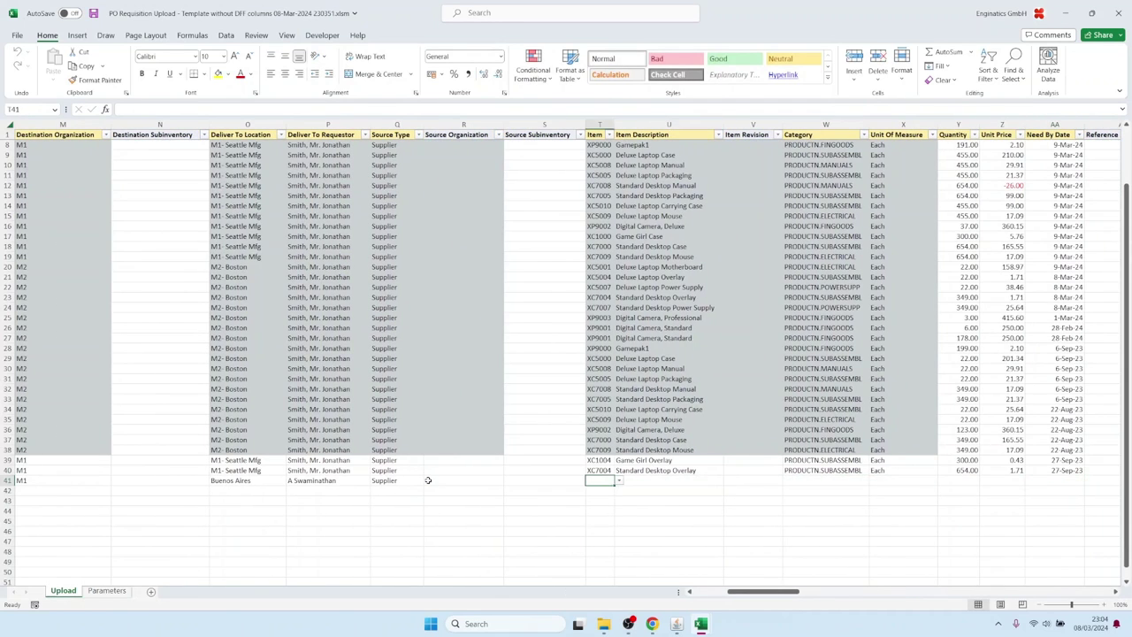
text(For)
key(Tab)
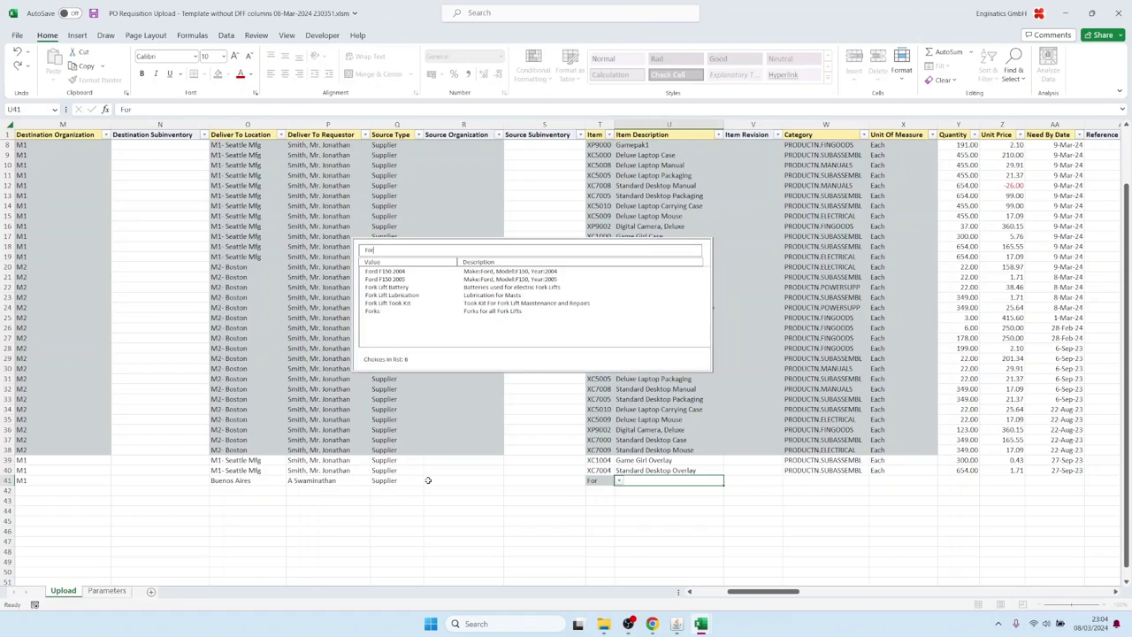
key(Return)
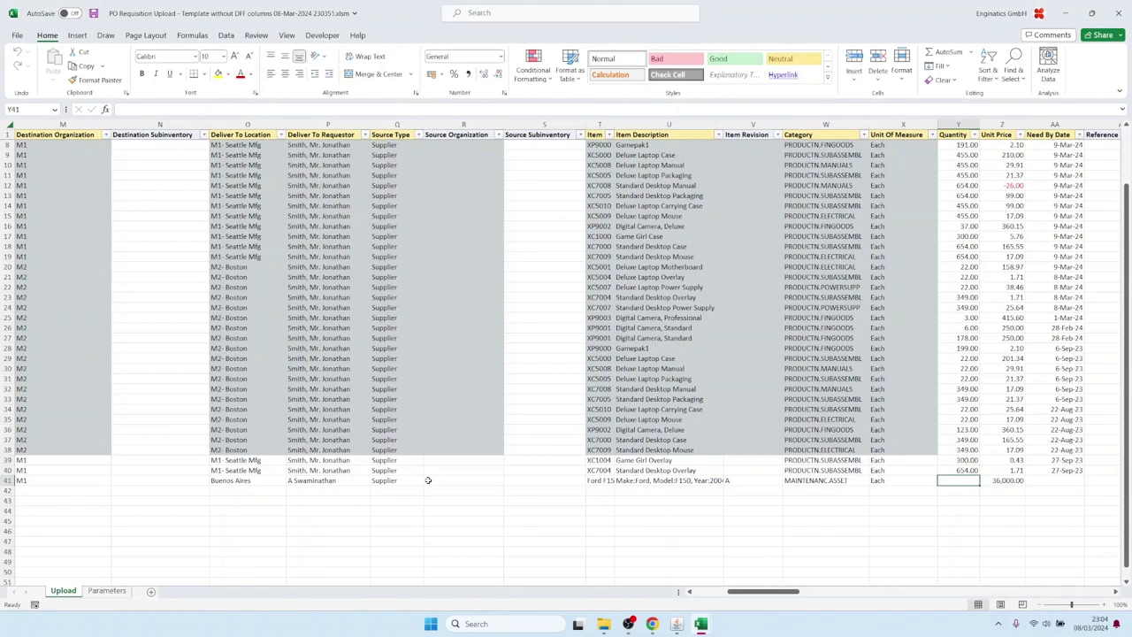
text(1)
key(Tab)
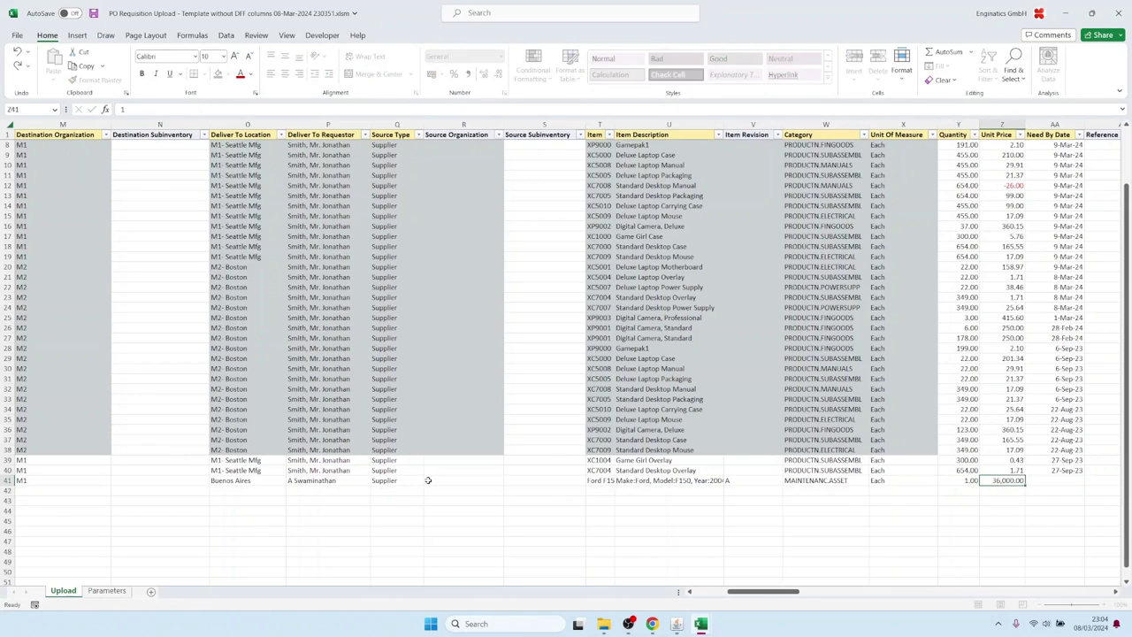
key(Tab)
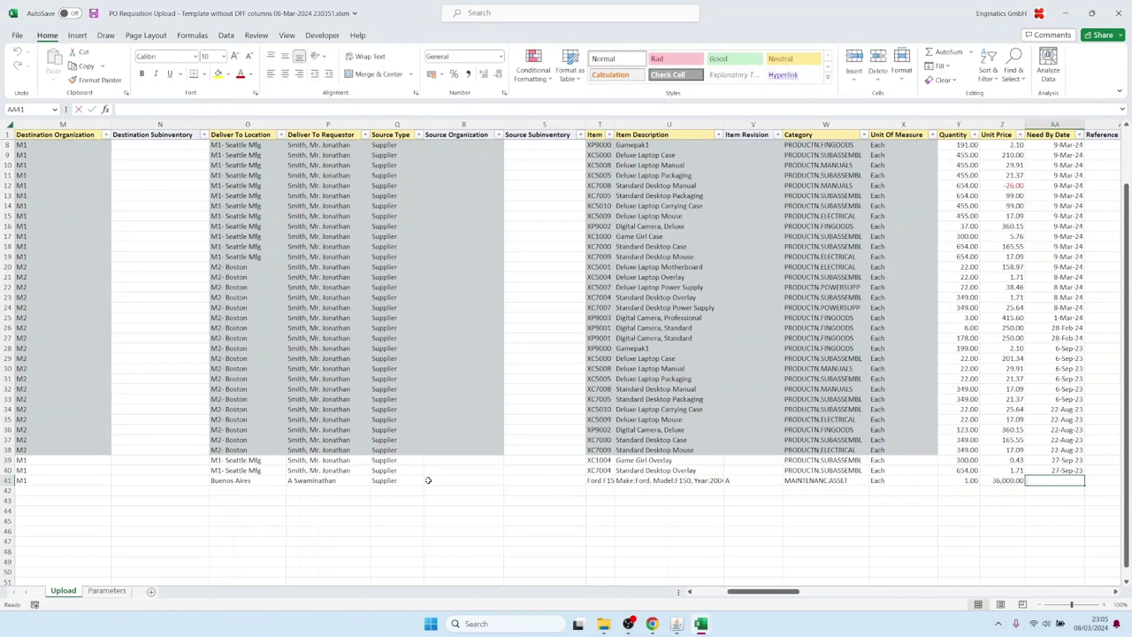
- Enter 01-Jan-24 as row 41's need-by date after the rejected '1jan24' attempts
text(1jan24)
key(Tab)
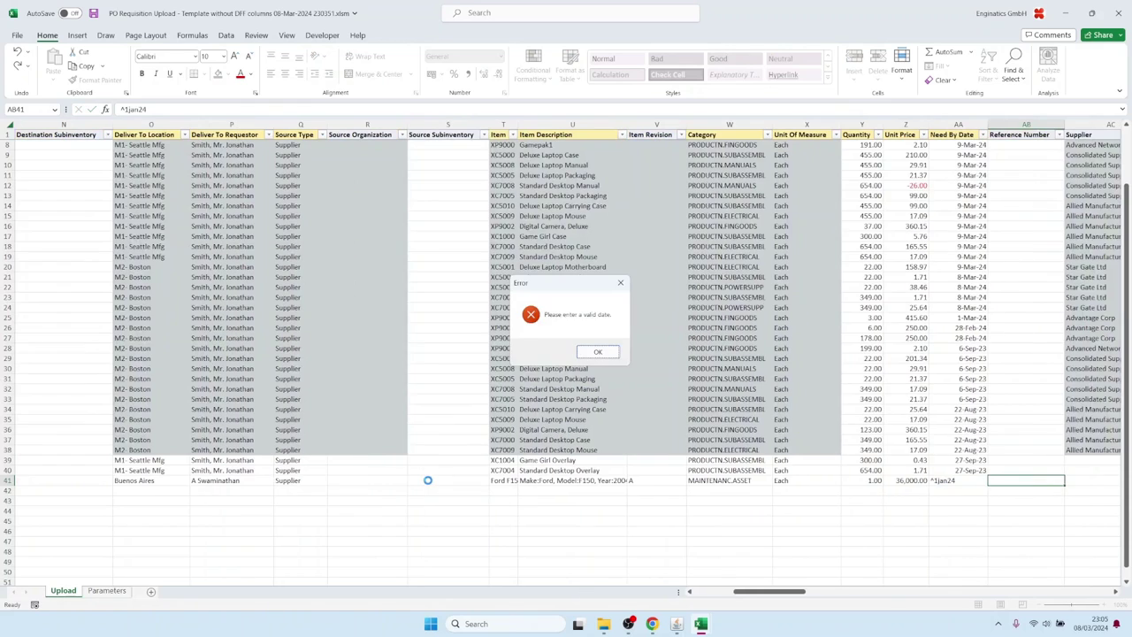
key(Return)
text(1)
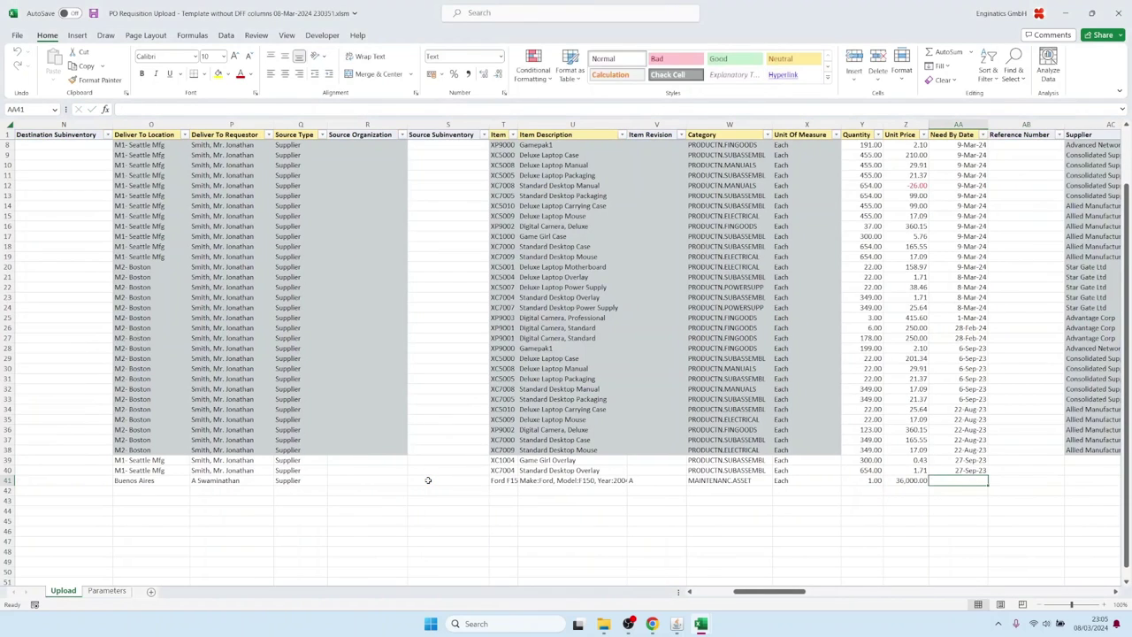
text(jan24)
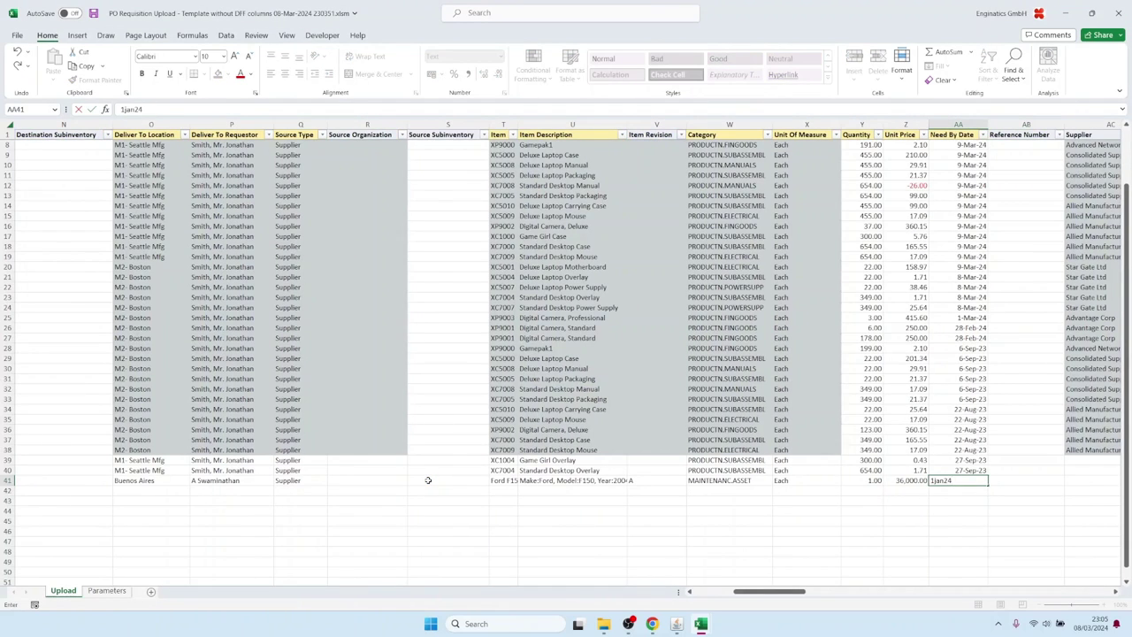
key(Return)
key(Return)
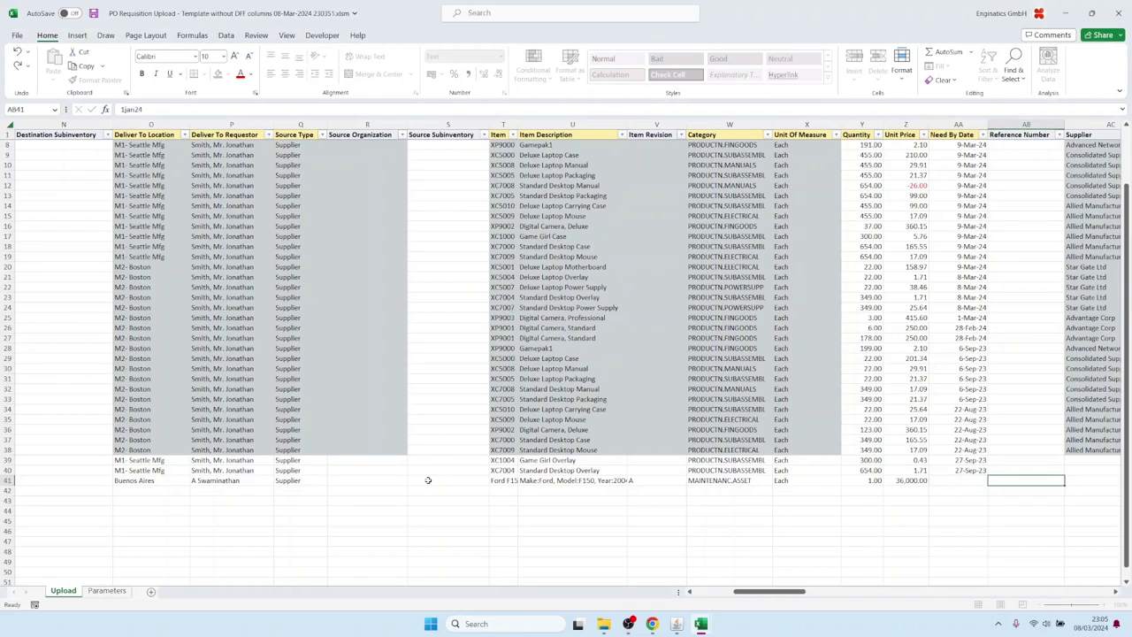
key(Escape)
text(1-)
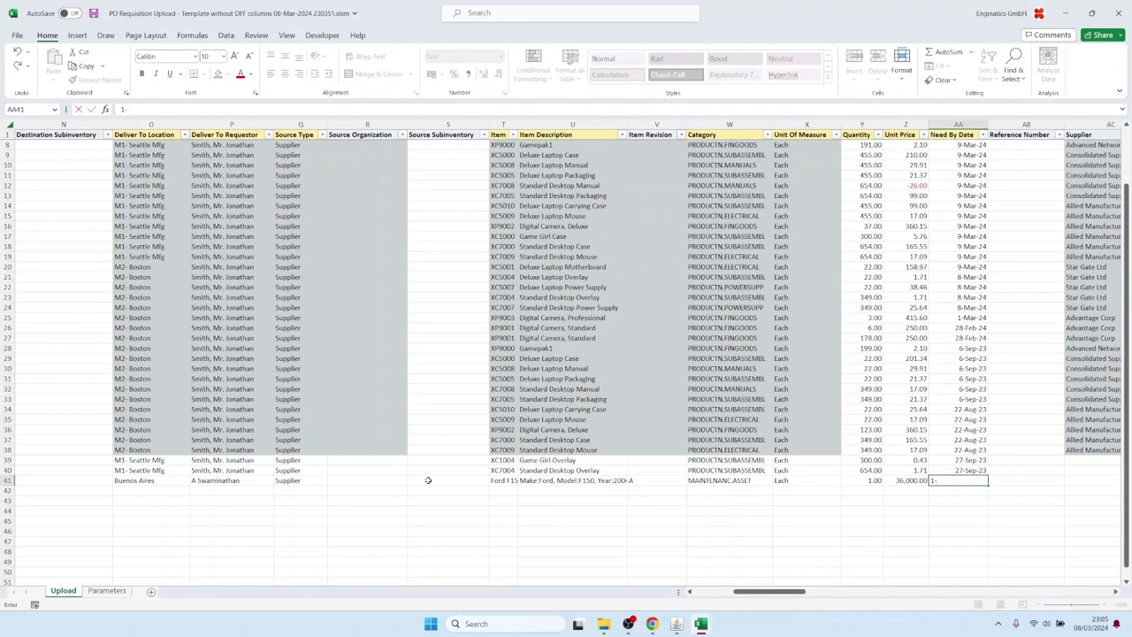
text(jan-24)
key(Tab)
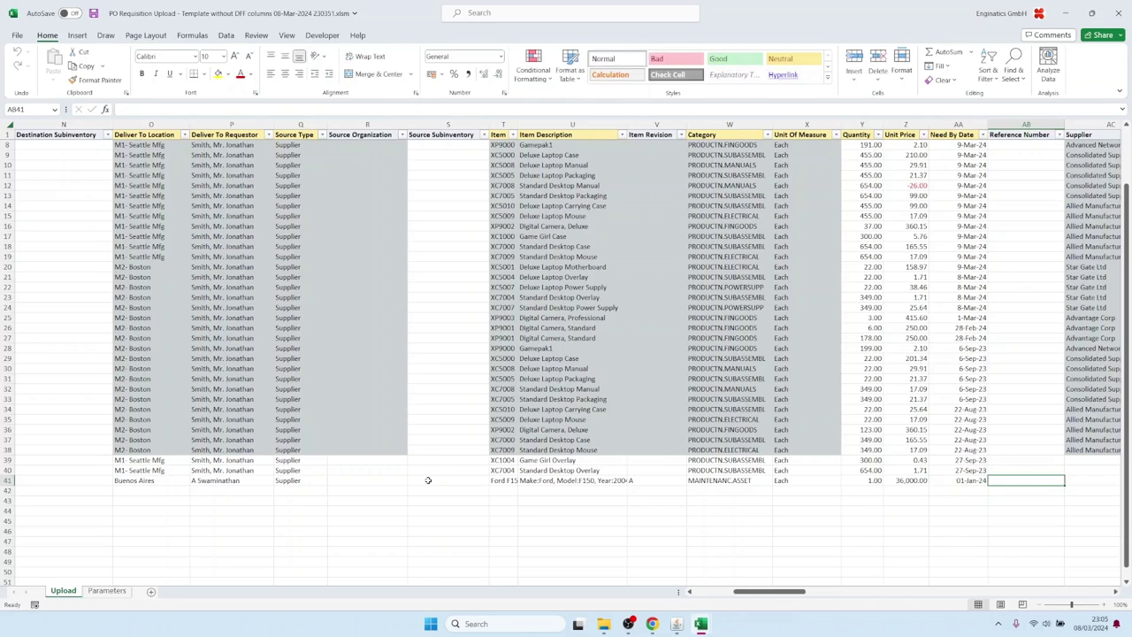
key(Home)
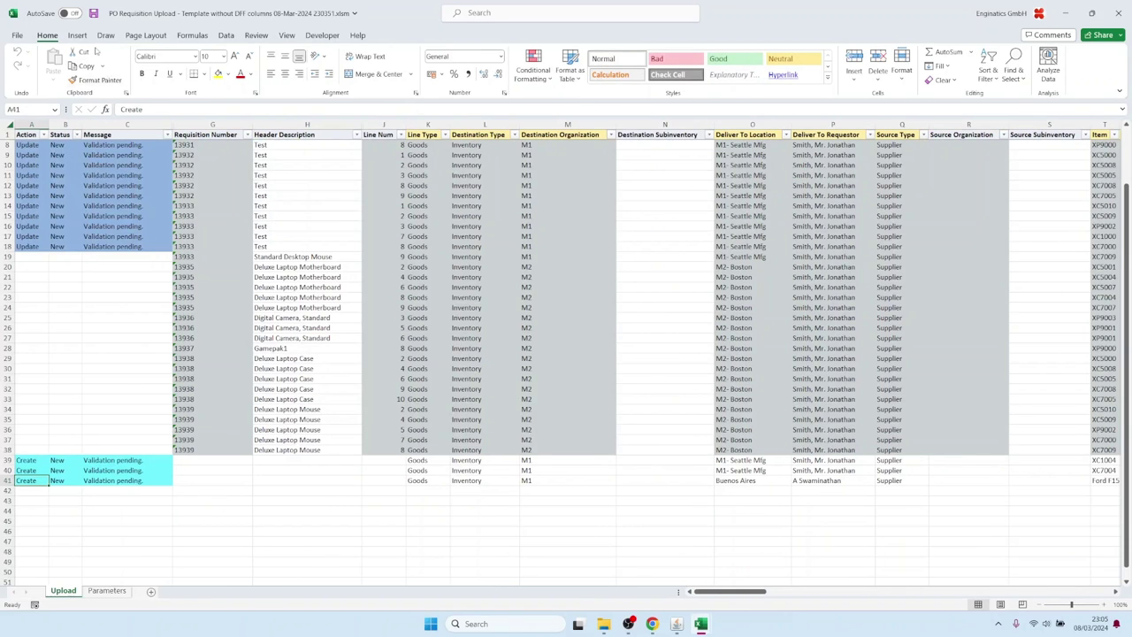
- Upload the edited PO Requisition .xlsm workbook on the File Upload page and submit it
click(663, 623)
click(70, 140)
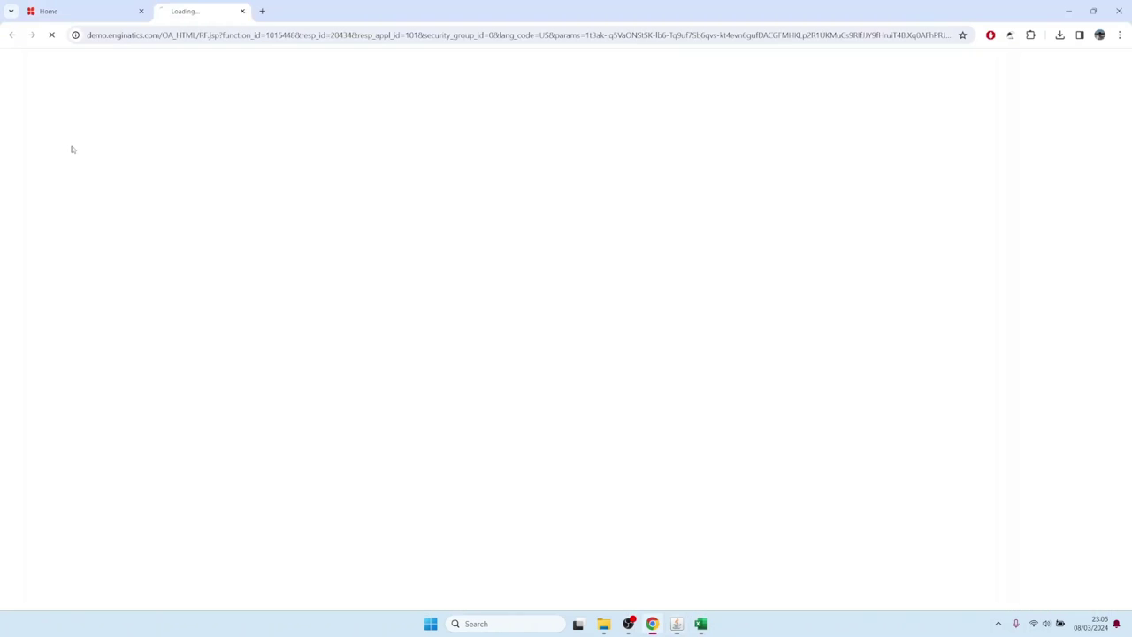
click(85, 118)
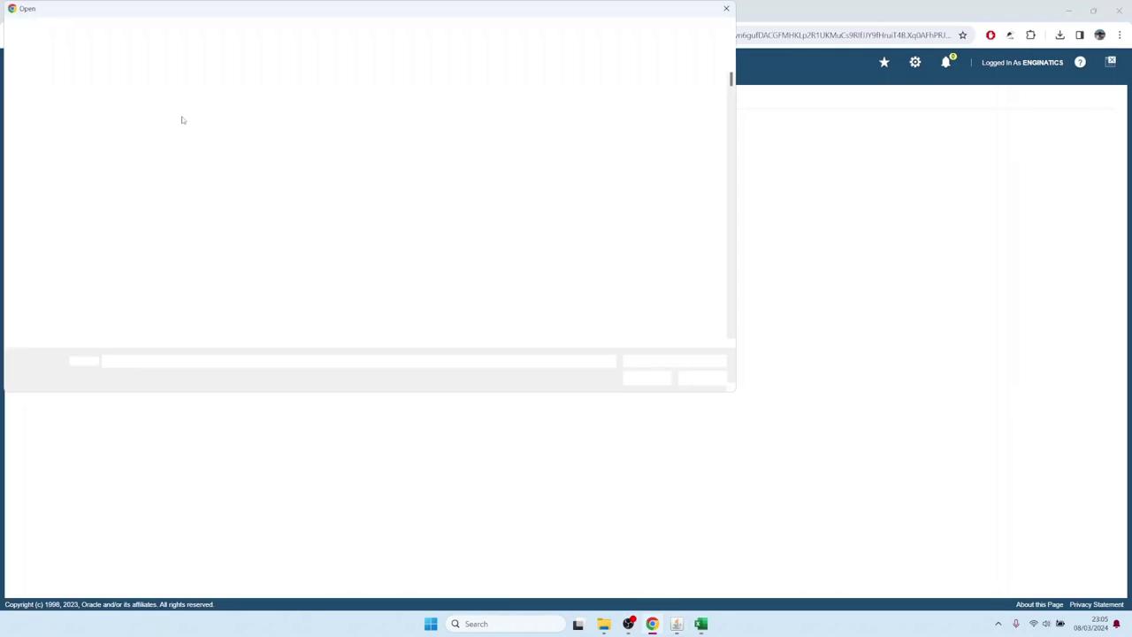
click(291, 87)
click(645, 378)
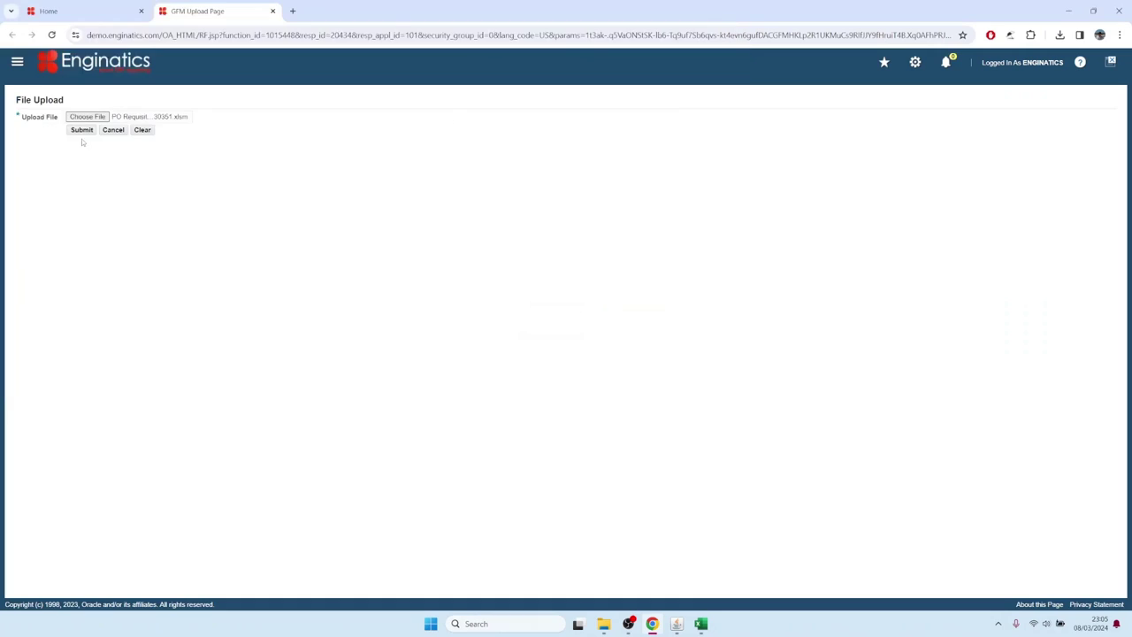
click(82, 130)
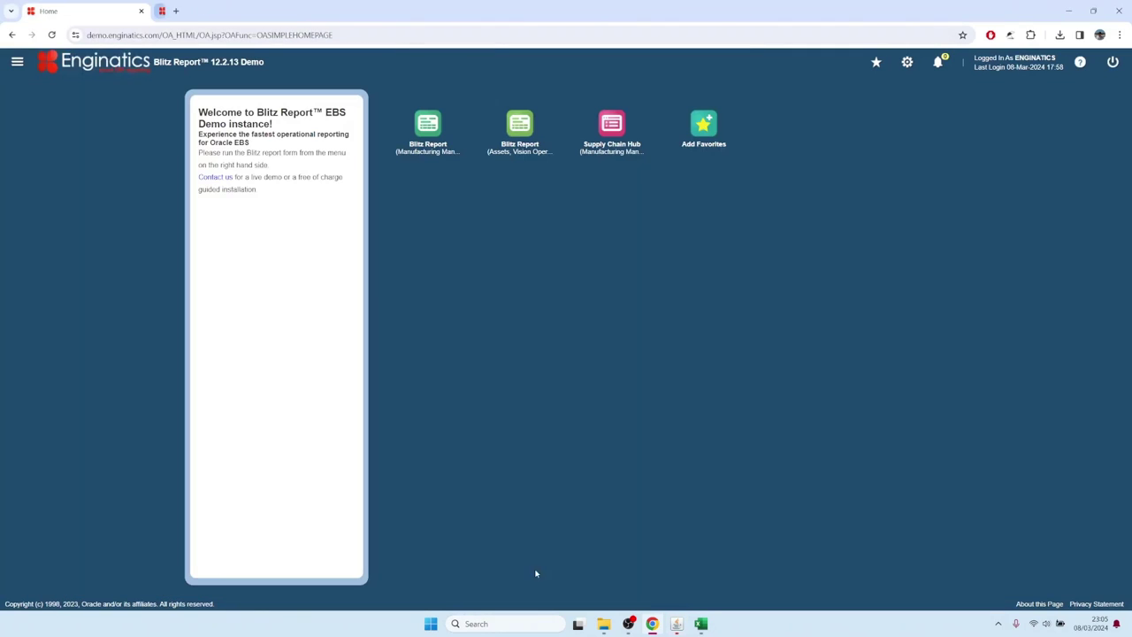
- Review the Message column: Success on updated rows, revision errors on the three new rows
click(677, 624)
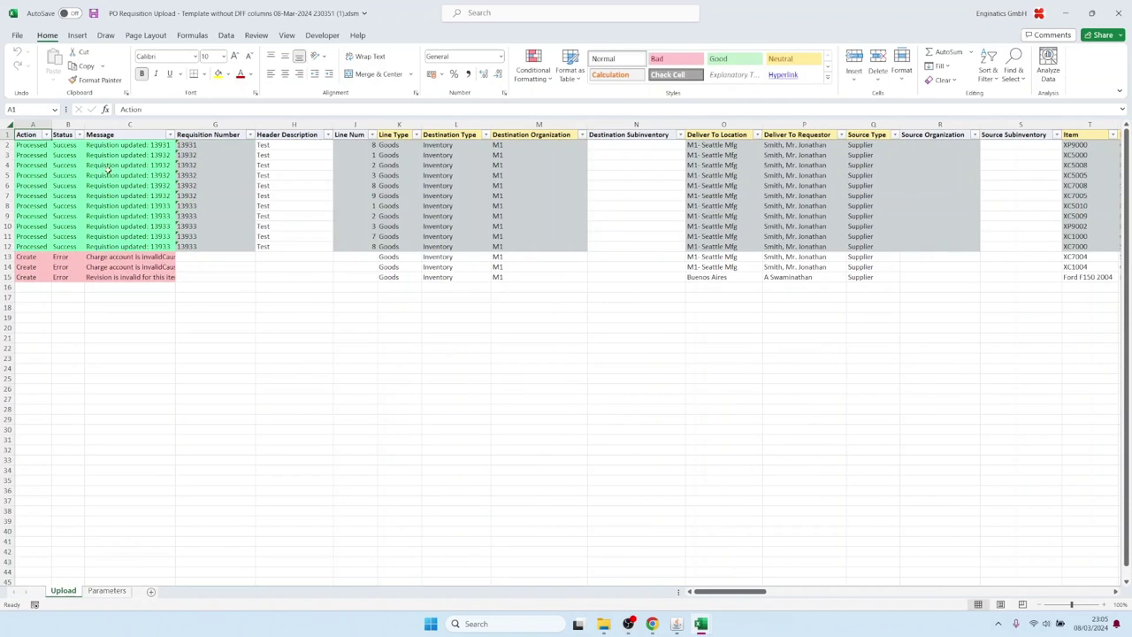
drag(122, 154, 124, 248)
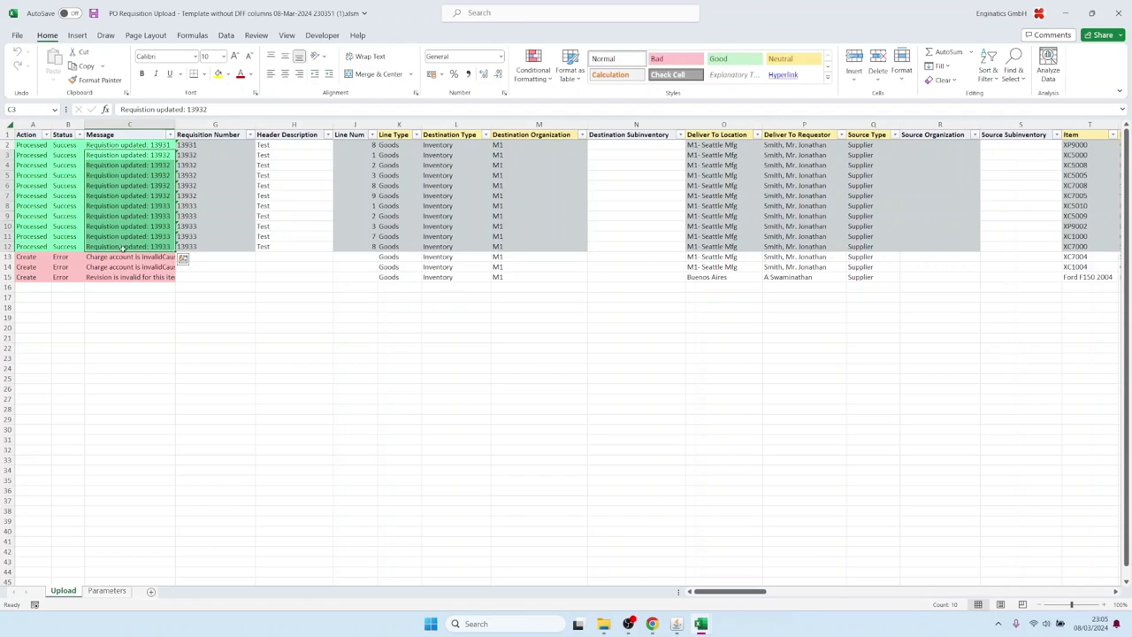
drag(118, 259, 117, 275)
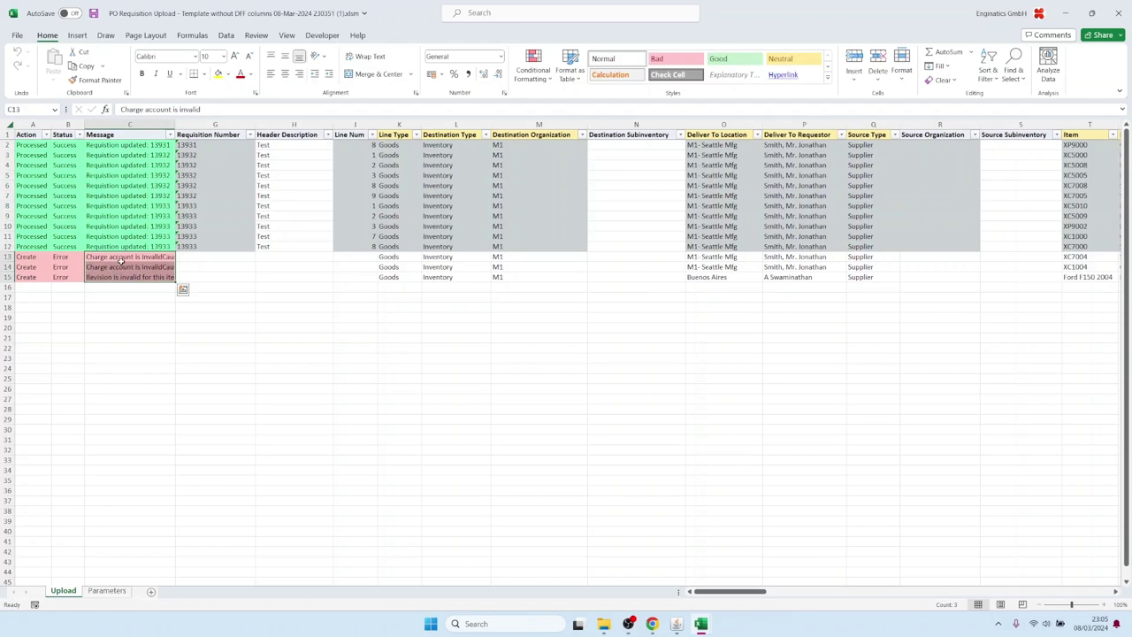
drag(124, 166, 122, 267)
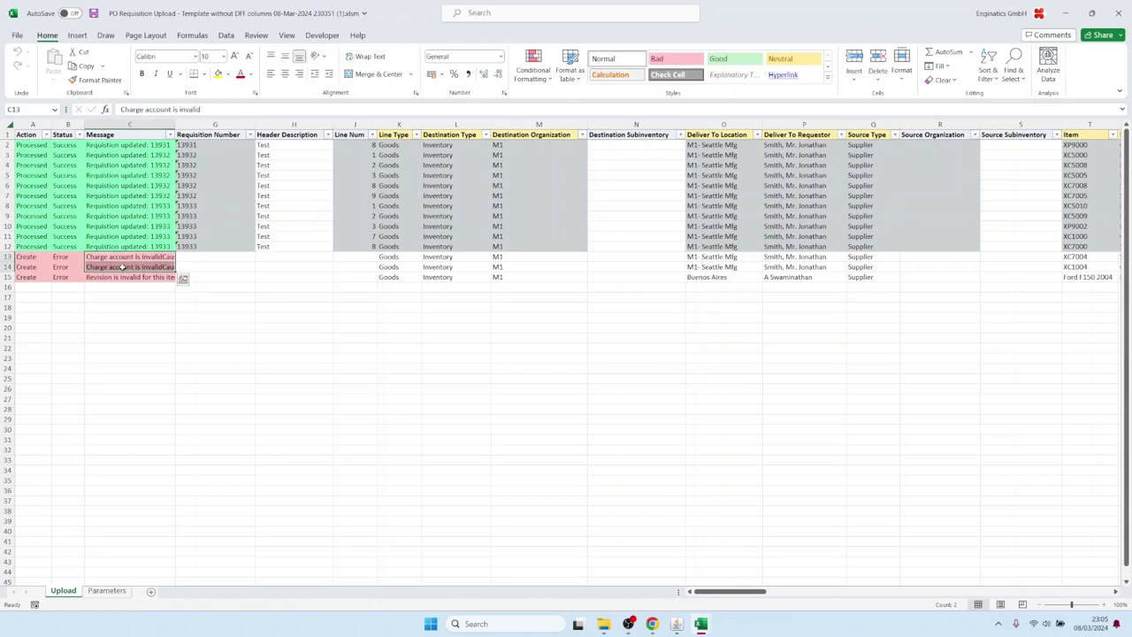
double_click(123, 277)
key(Escape)
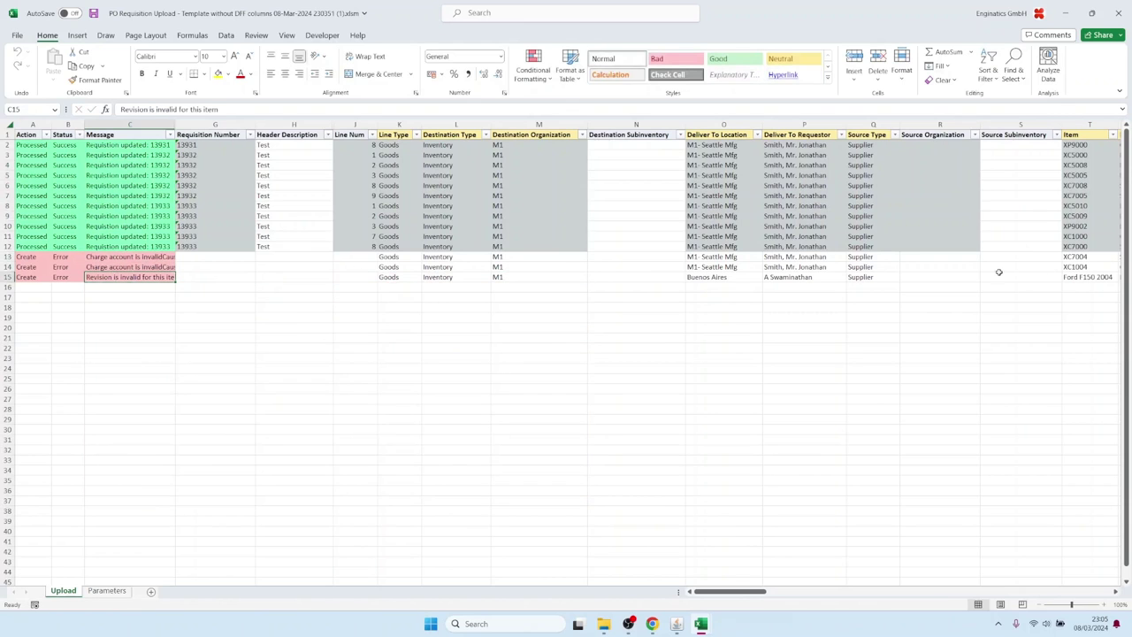
click(676, 624)
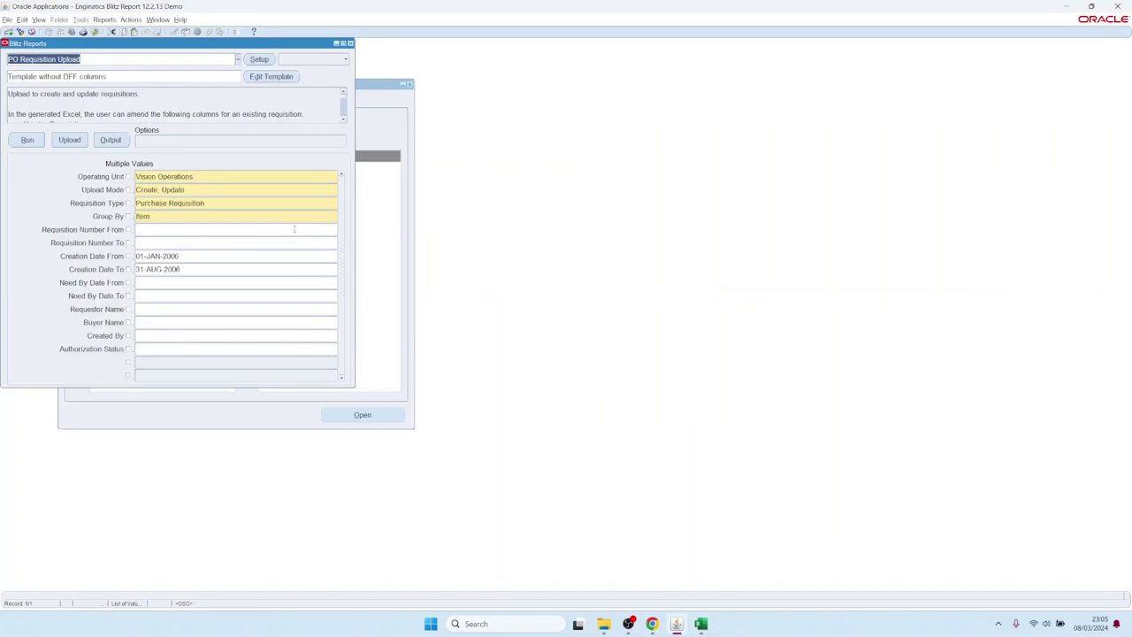